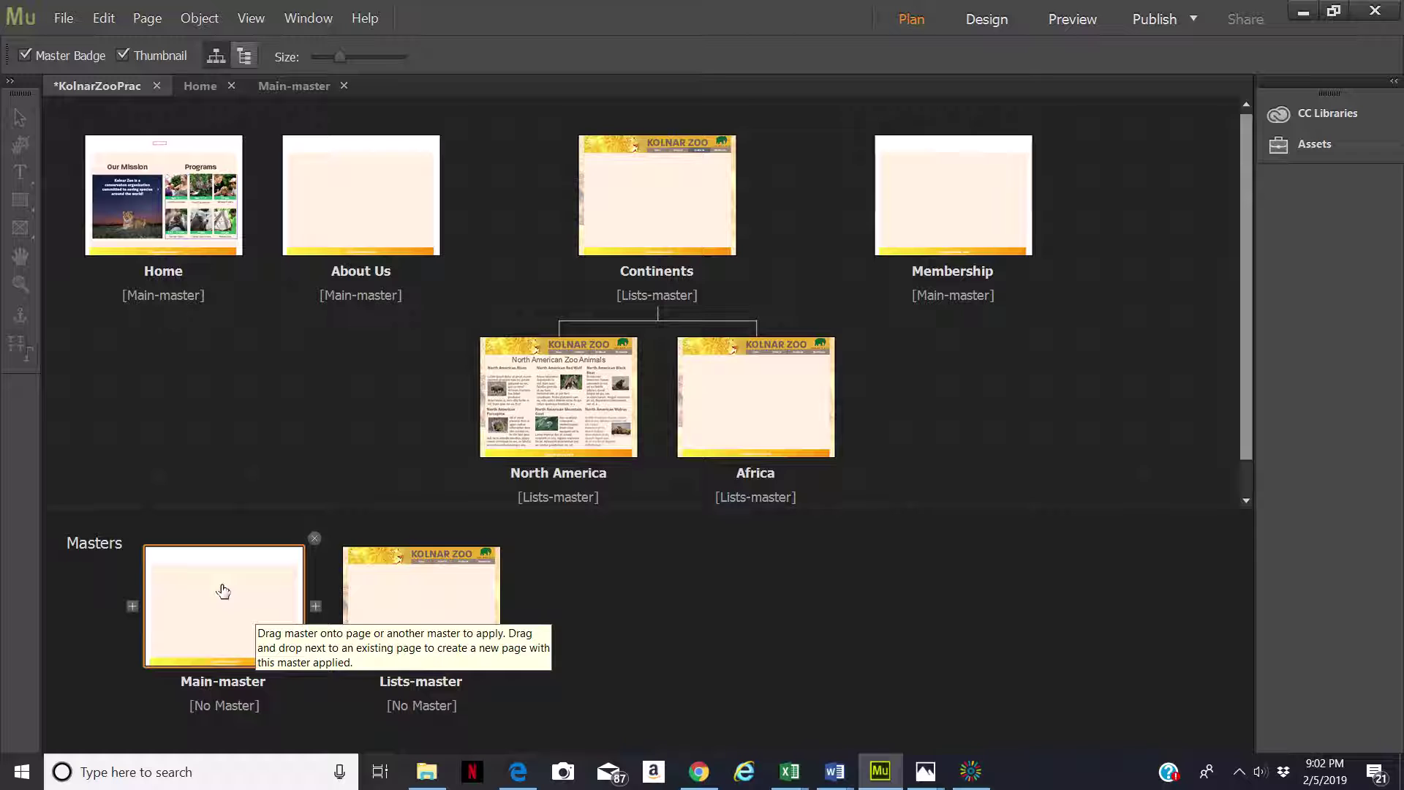
Review the layout page properties of Main-master, including its width, columns, margins and sticky footer.
right_click(223, 586)
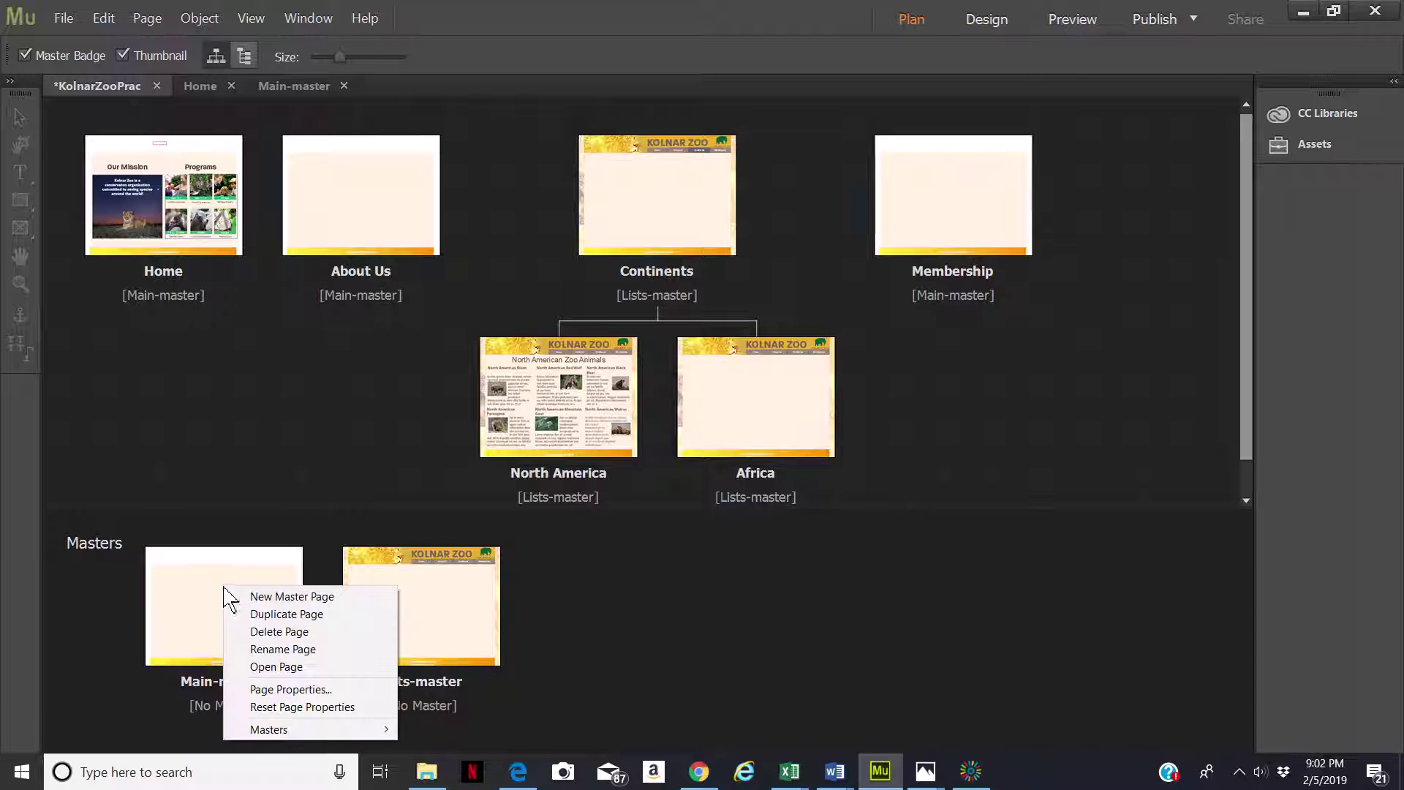
left_click(273, 687)
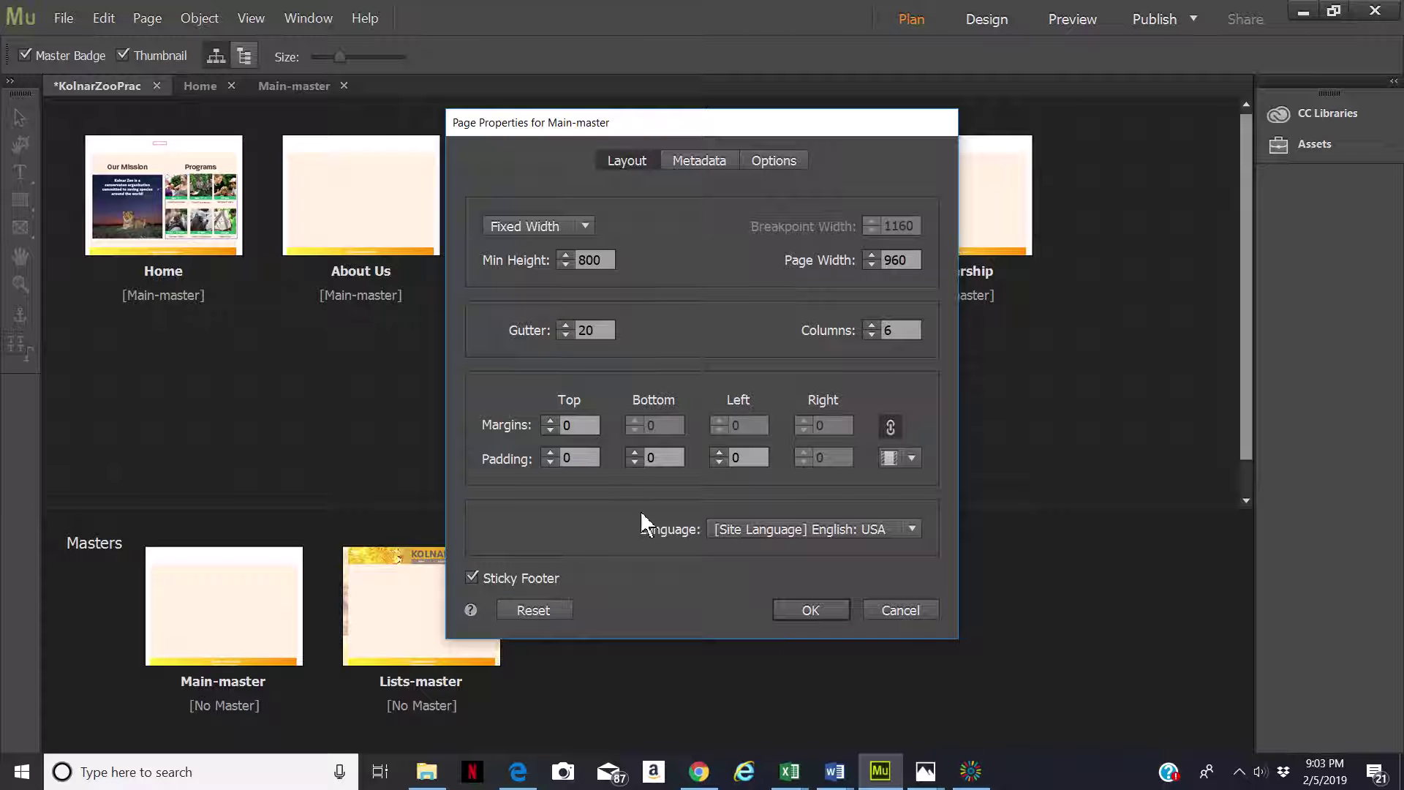
left_click(805, 611)
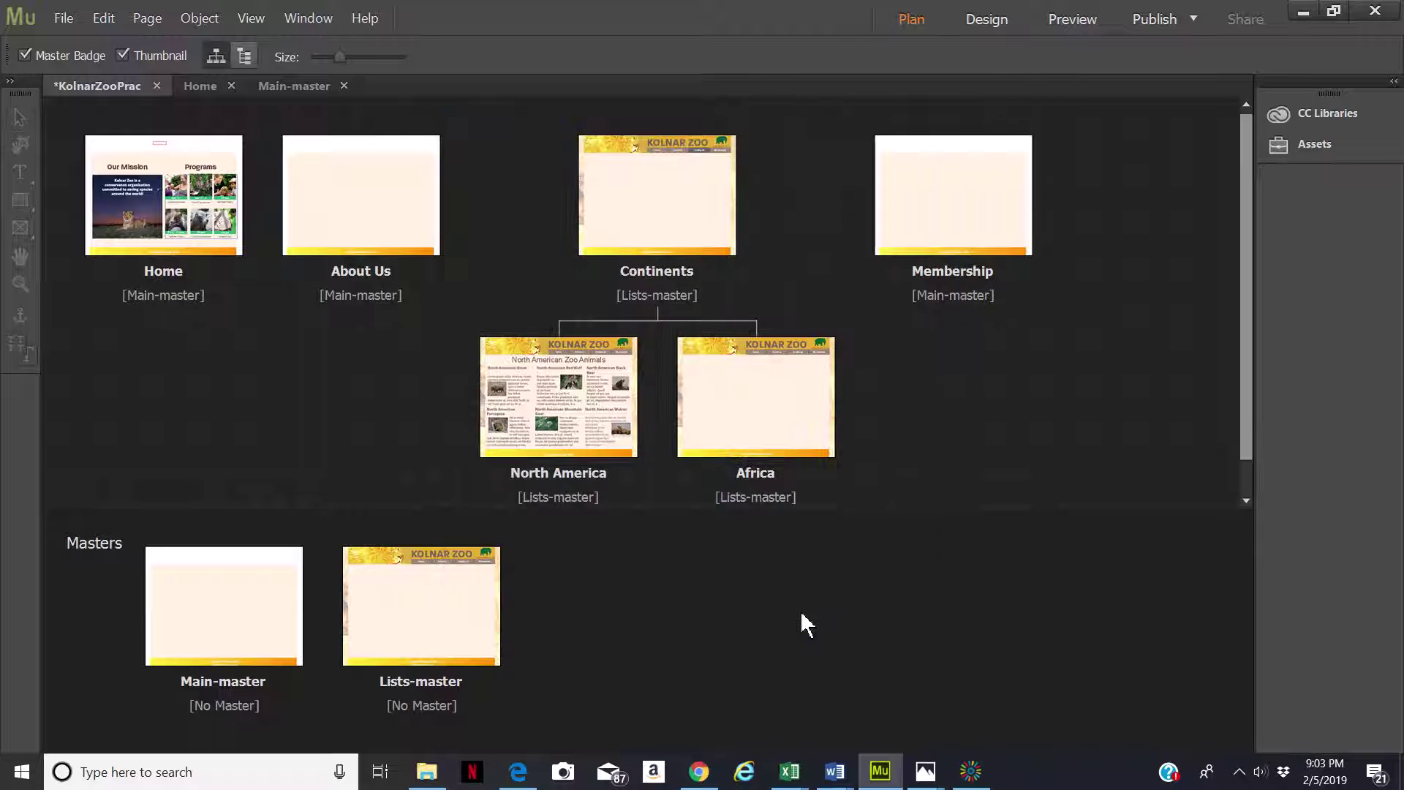
Open the Main-master page, shift the content rectangle up near the page's upper edge and lower the header guide slightly.
double_click(250, 605)
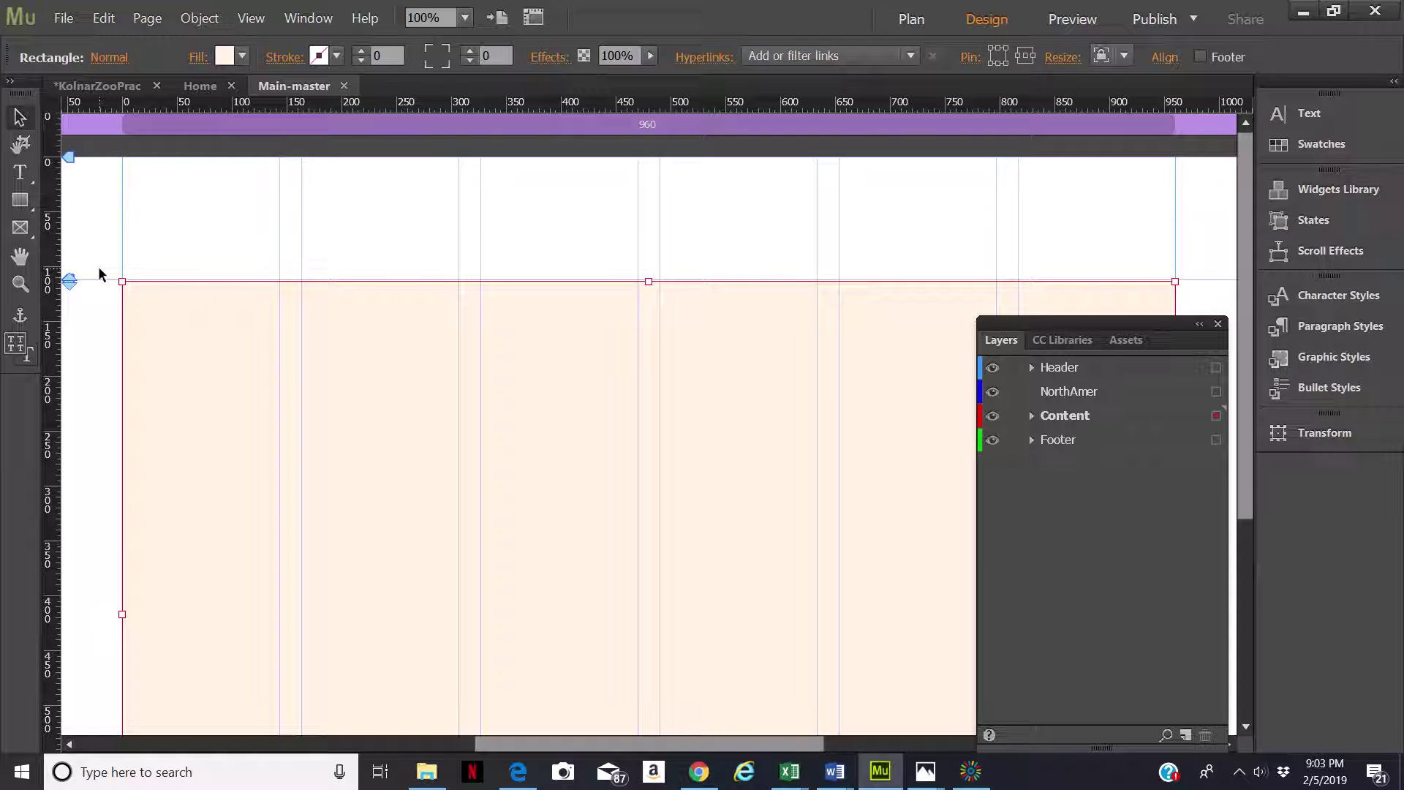
left_click_drag(69, 281, 80, 234)
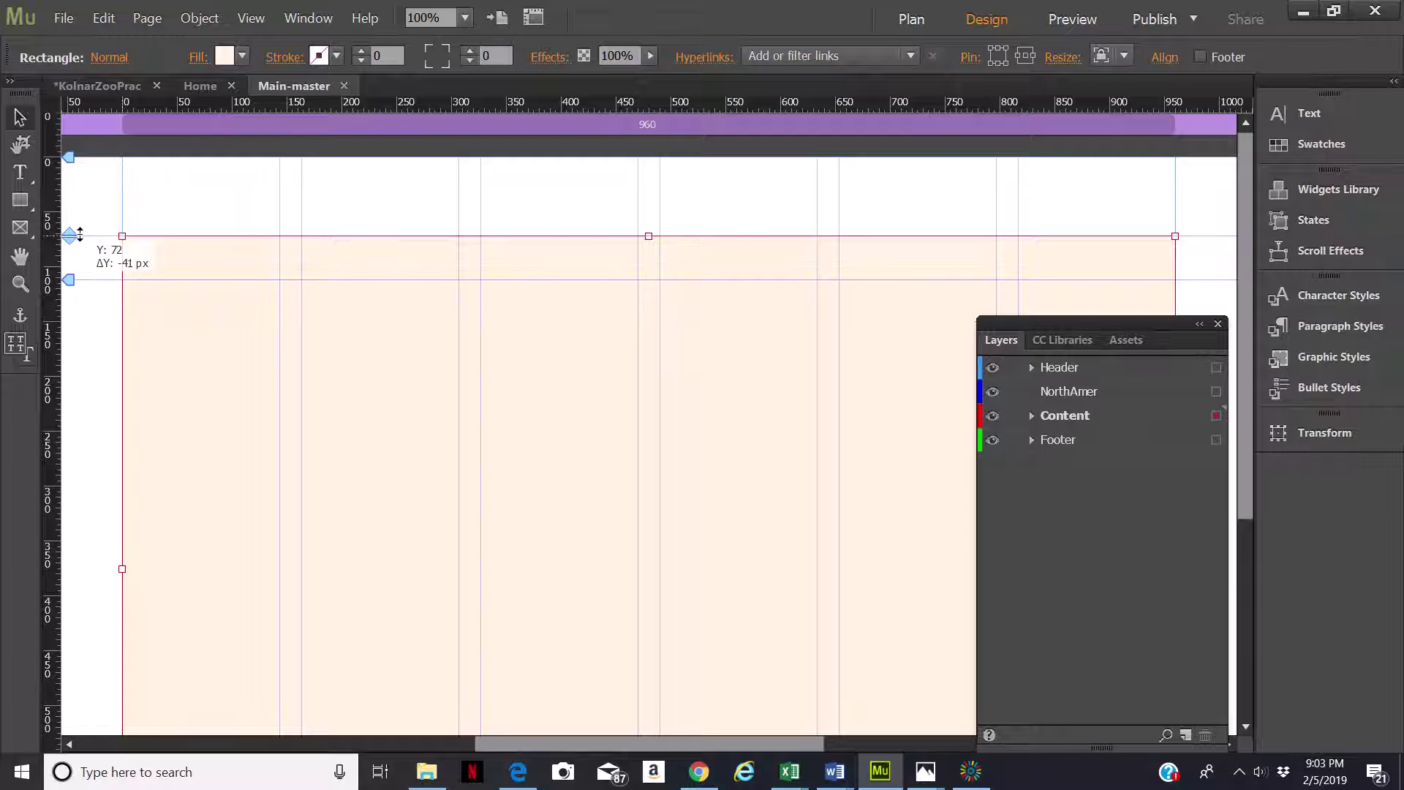
left_click_drag(79, 234, 69, 203)
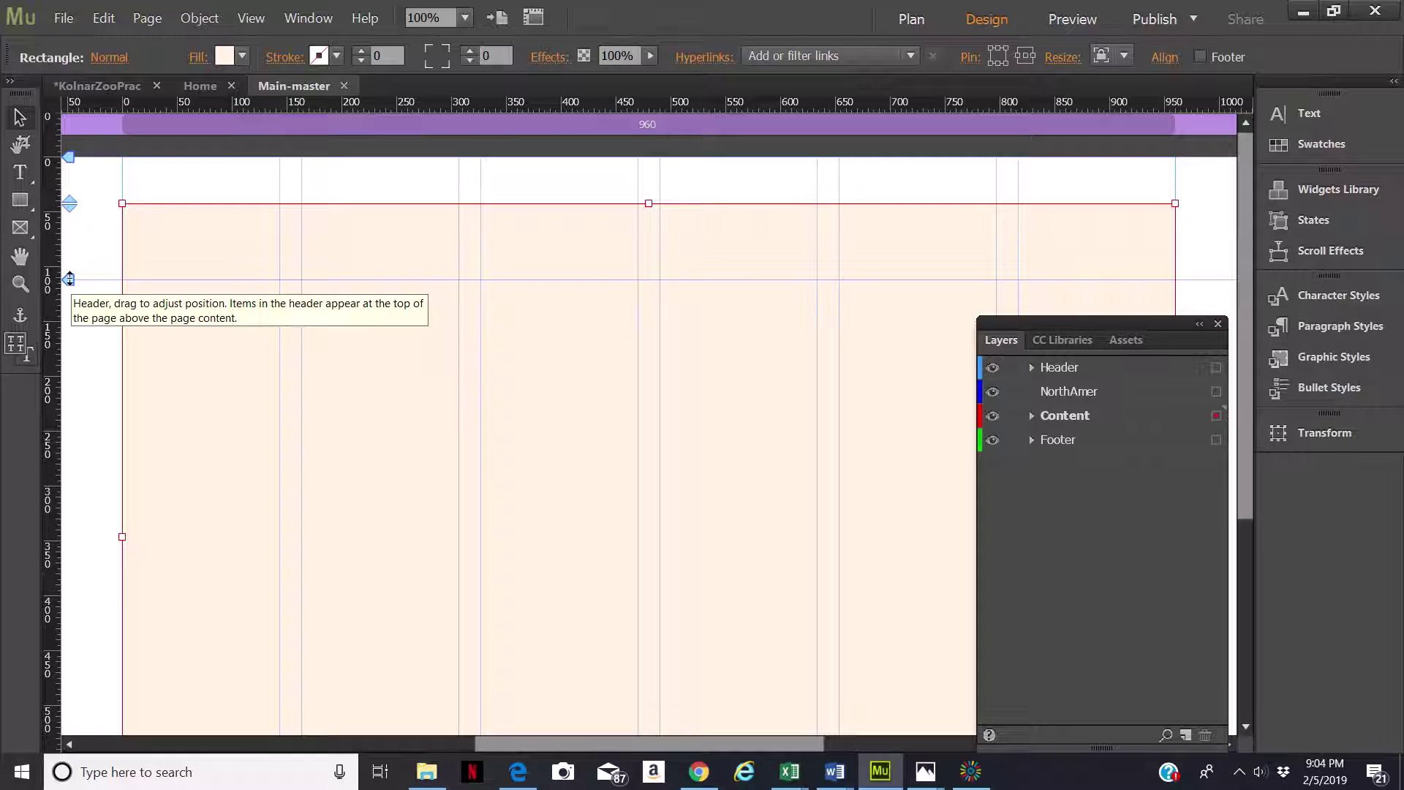
left_click_drag(69, 204, 70, 176)
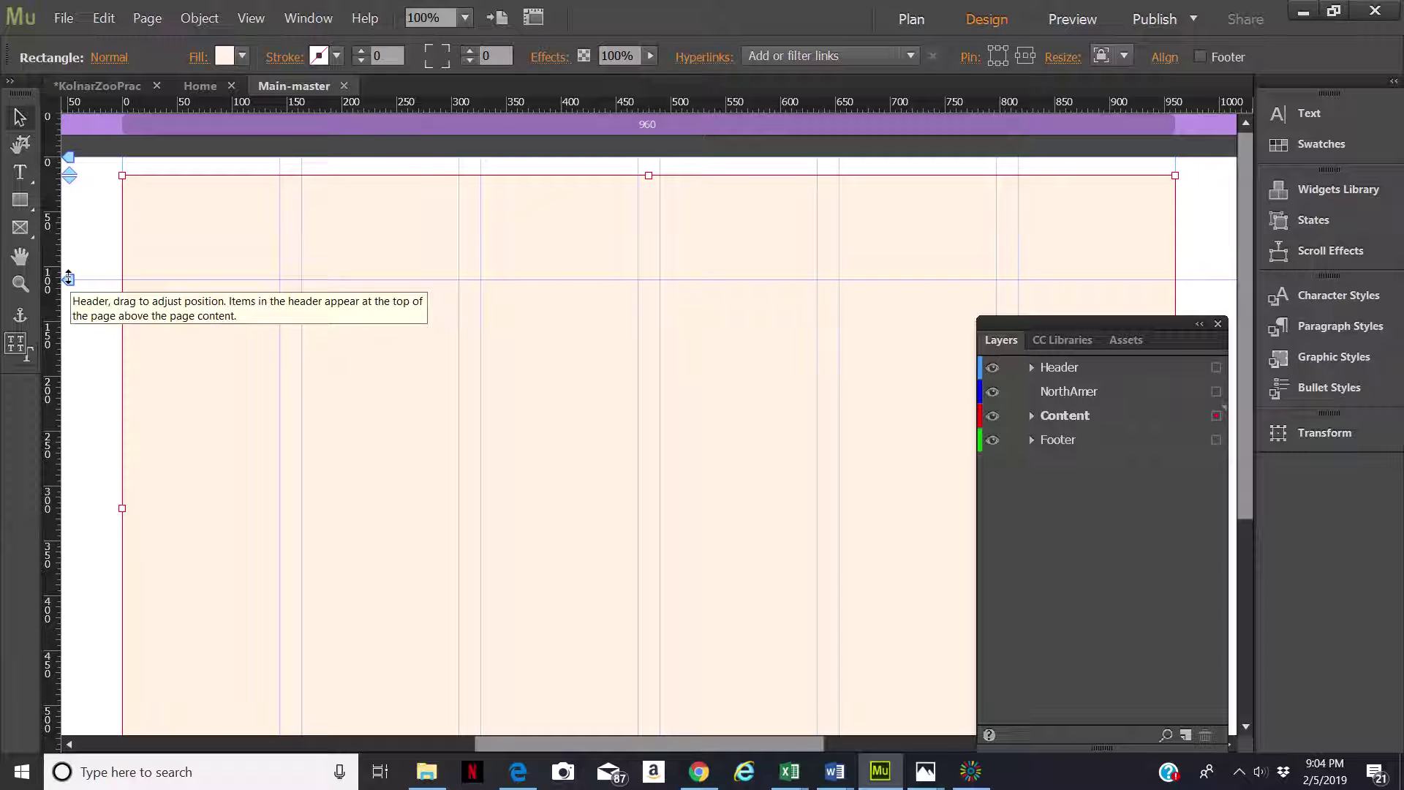
left_click_drag(69, 276, 68, 286)
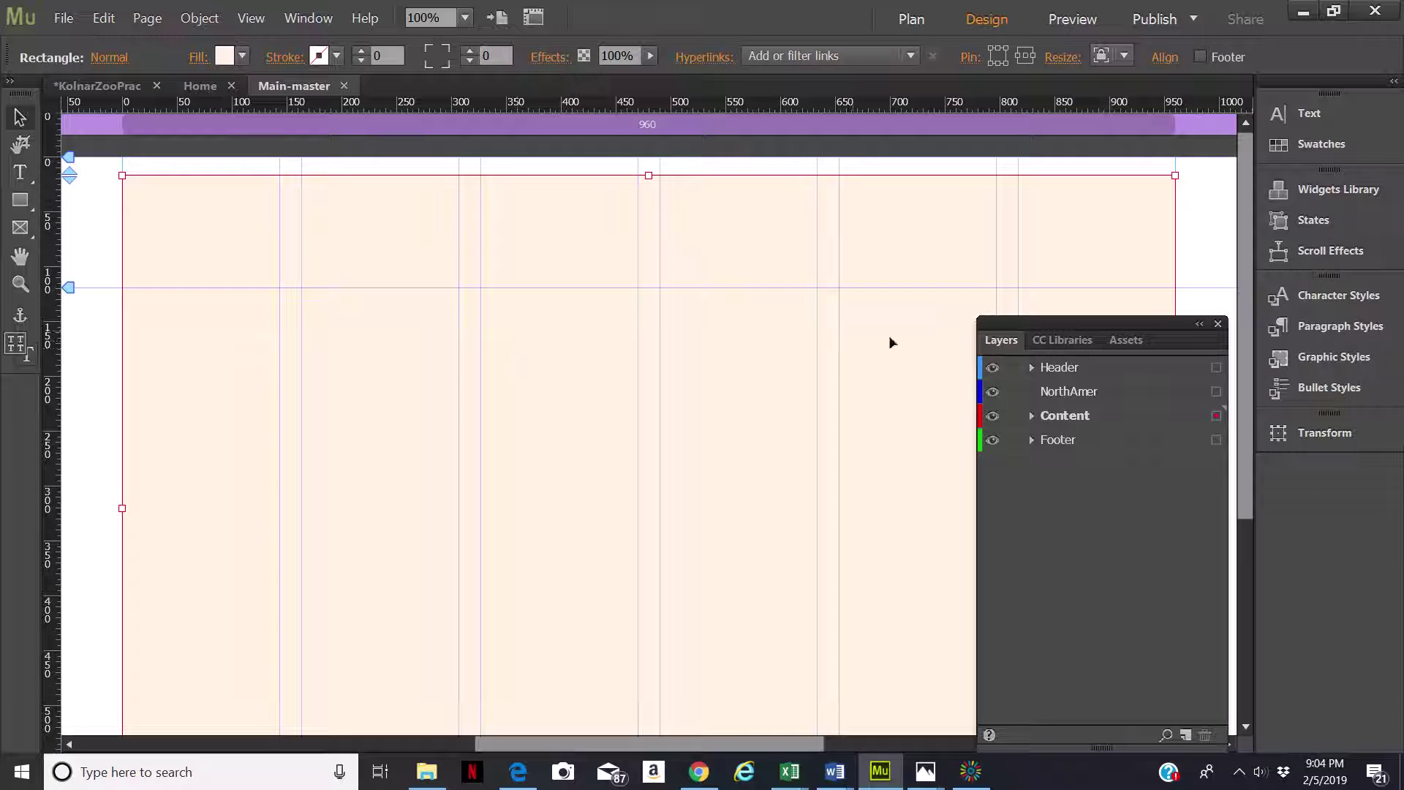
Open the Header layer's name for editing.
left_click(1085, 374)
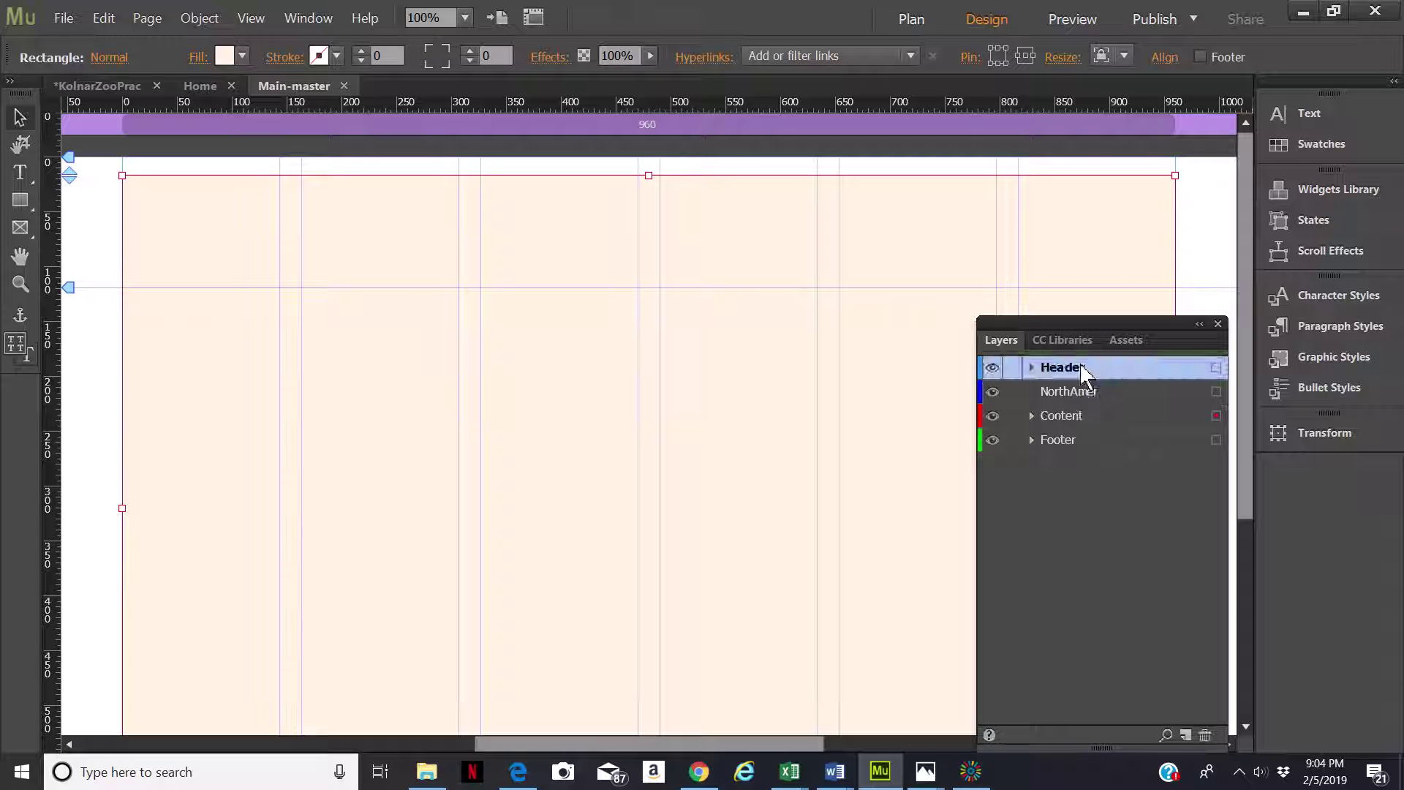
double_click(1084, 369)
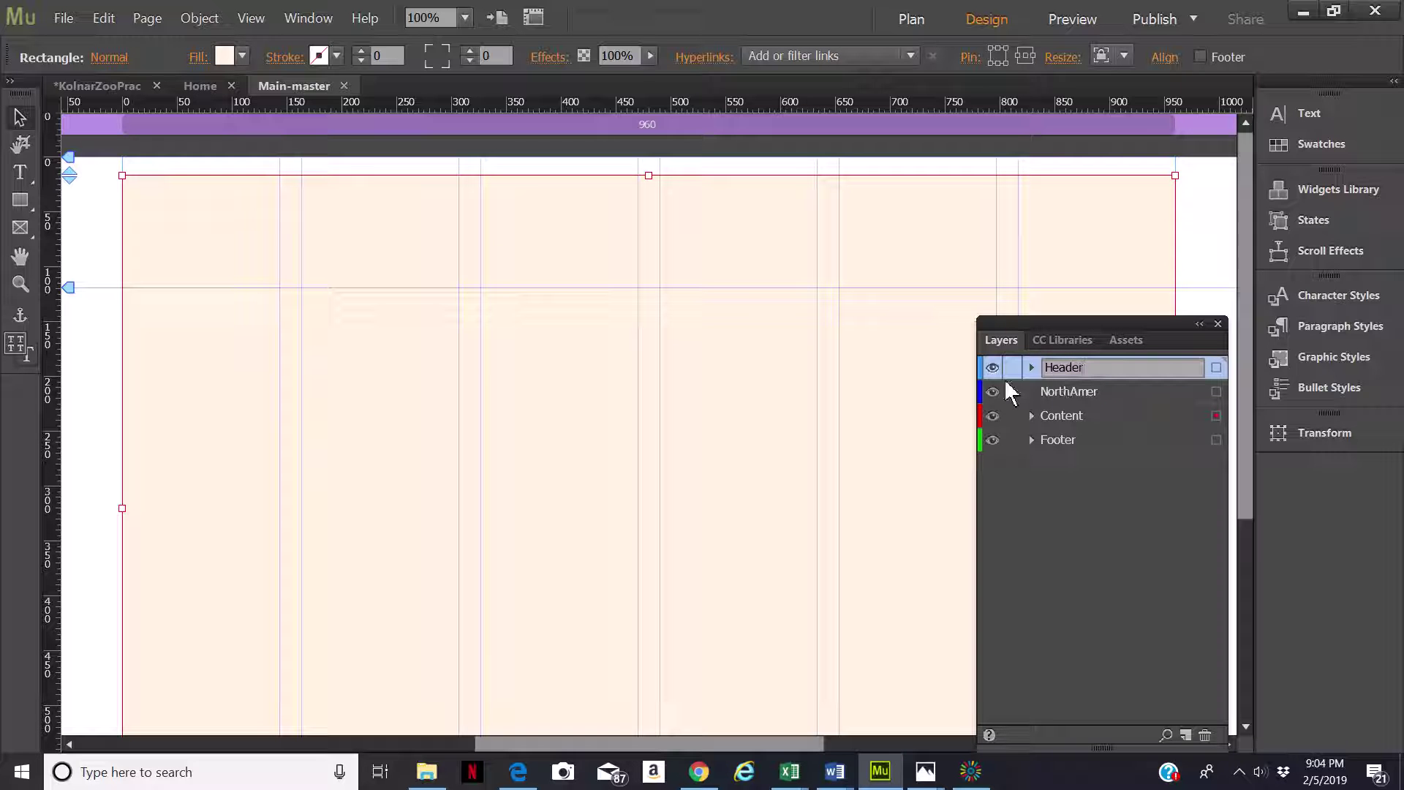
key("Return")
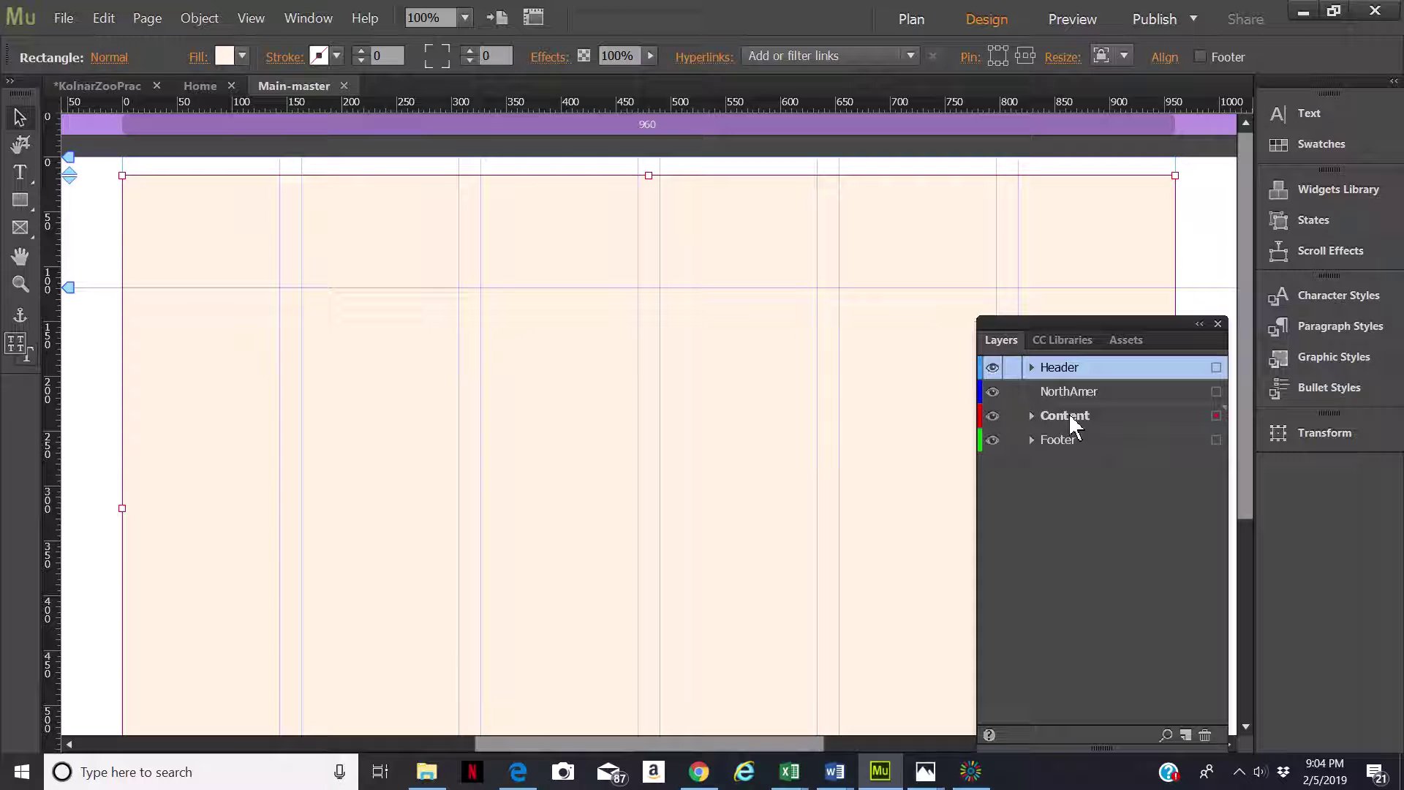
Toggle the visibility of the Content and Footer layers off and on to check what each one holds.
left_click(993, 416)
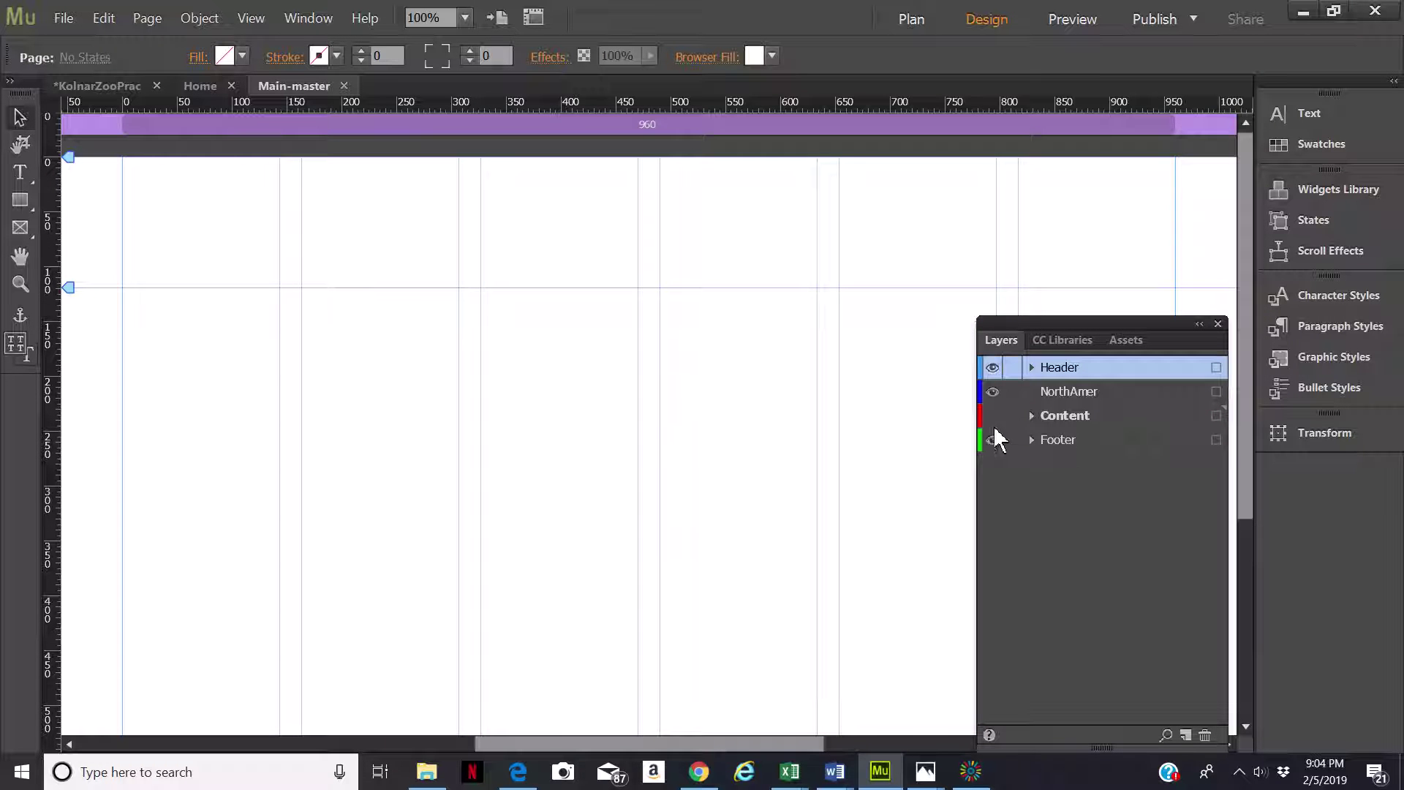
left_click(993, 440)
left_click(993, 416)
left_click(993, 440)
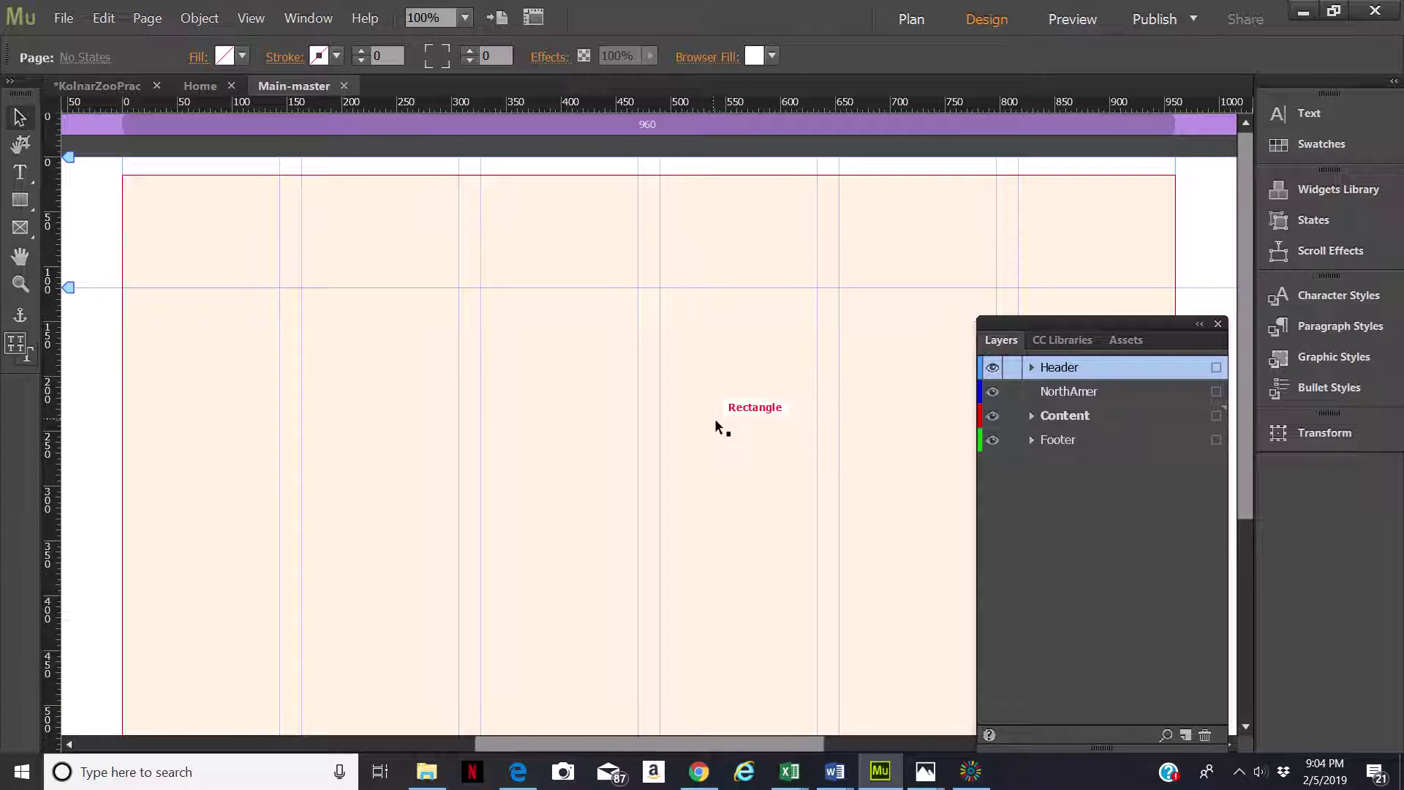
left_click_drag(1245, 474, 1270, 676)
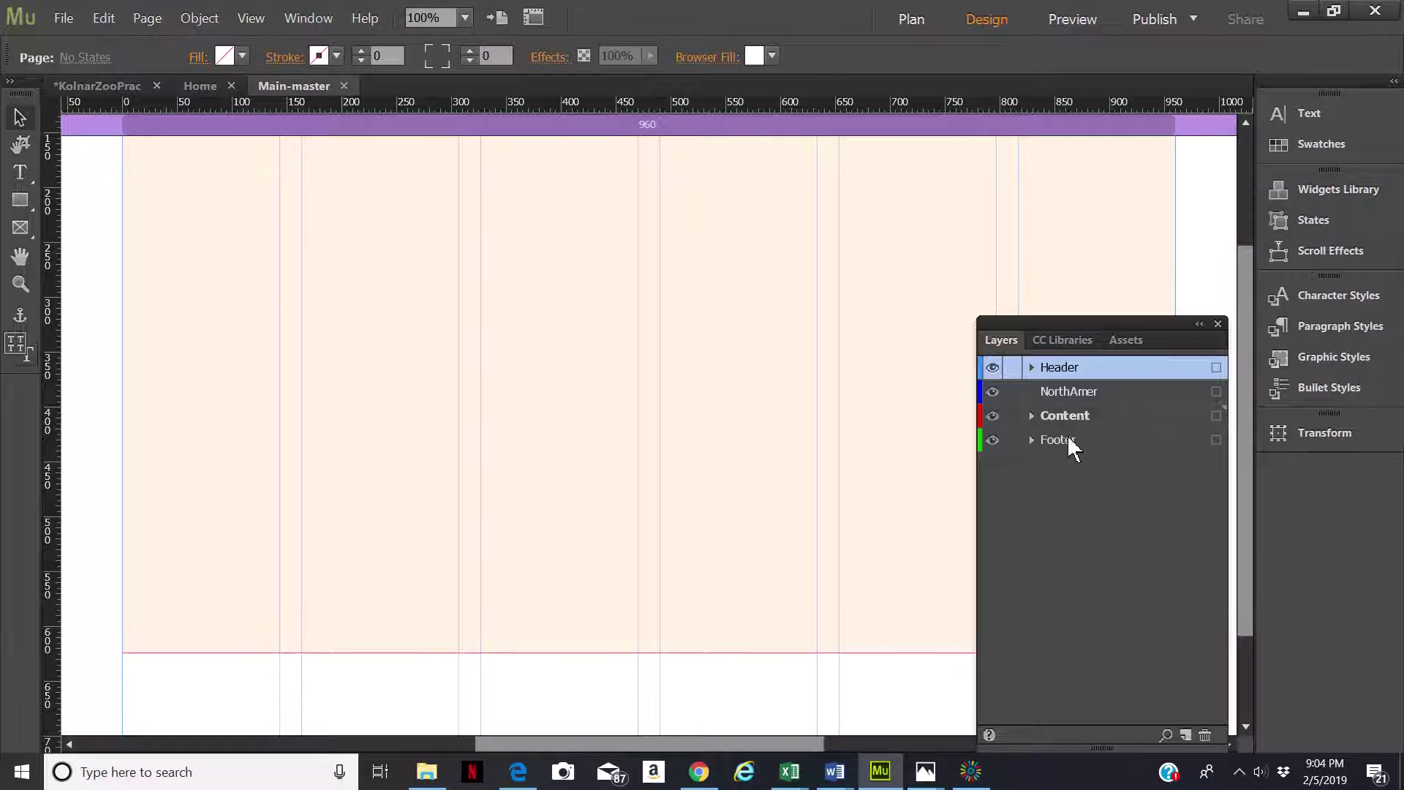
left_click(992, 441)
left_click(993, 441)
Expand the Footer layer's contents and place the footer guide at about 715 px, just above the footer rectangle.
left_click(1032, 439)
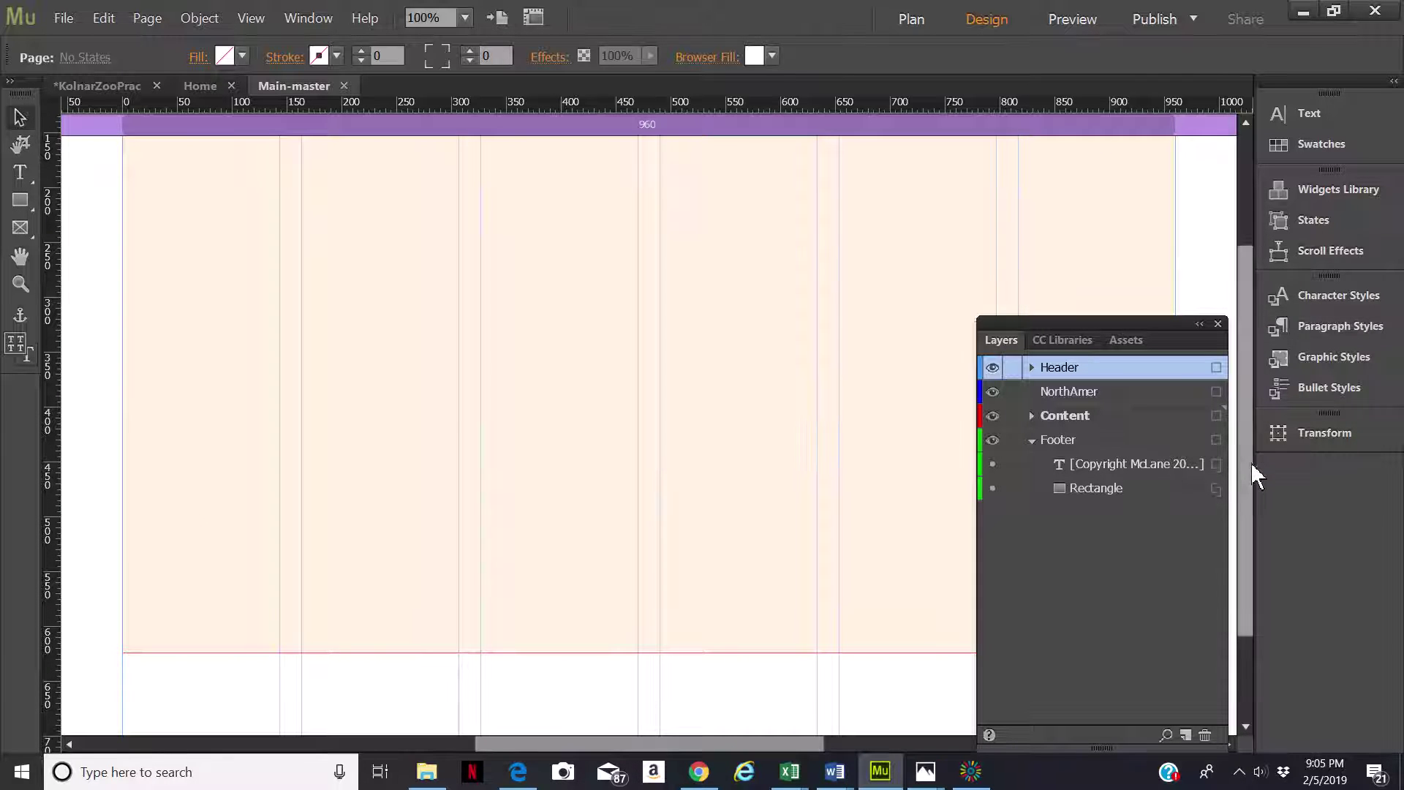
left_click_drag(1243, 481, 1244, 594)
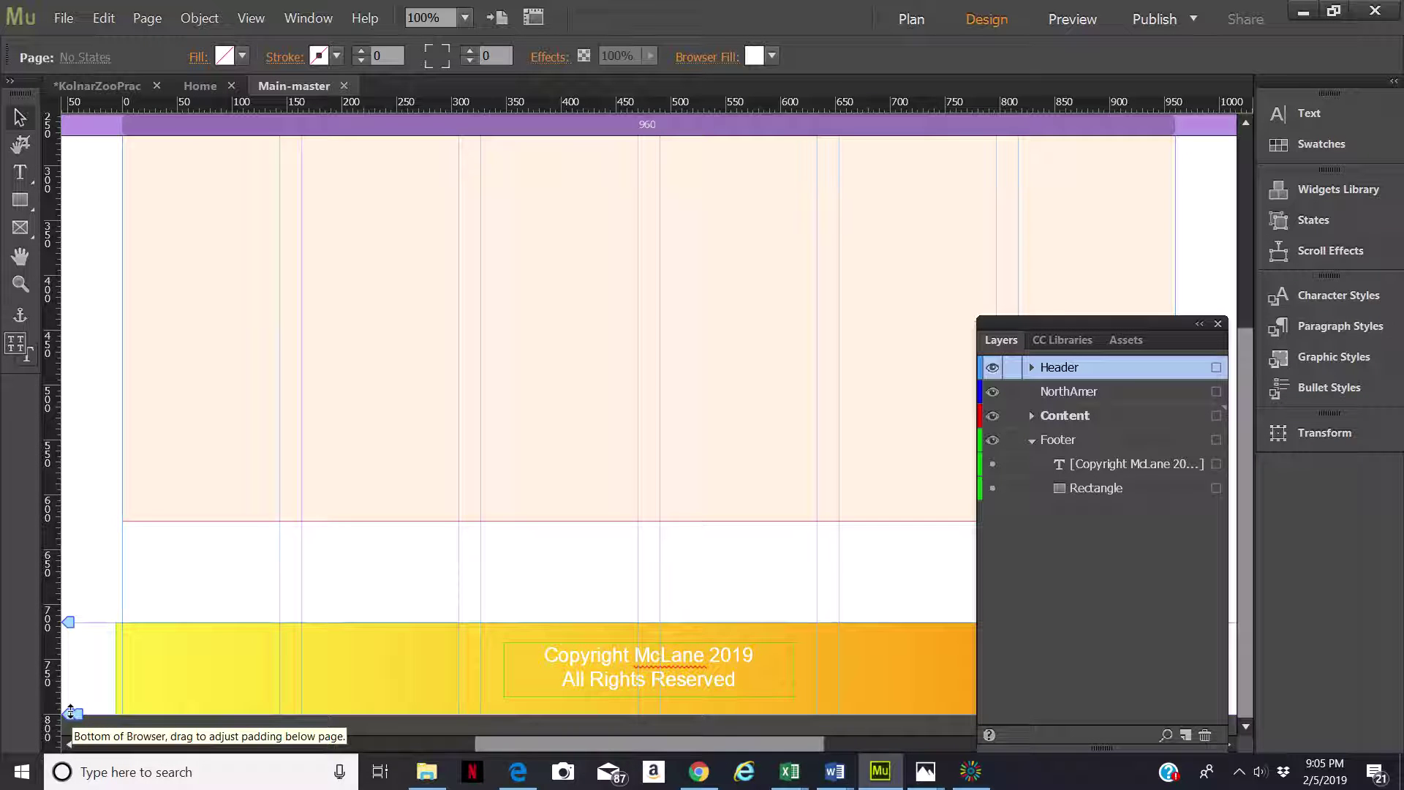
mouse_move(72, 714)
left_mouse_down()
mouse_move(79, 699)
mouse_move(73, 714)
left_mouse_up()
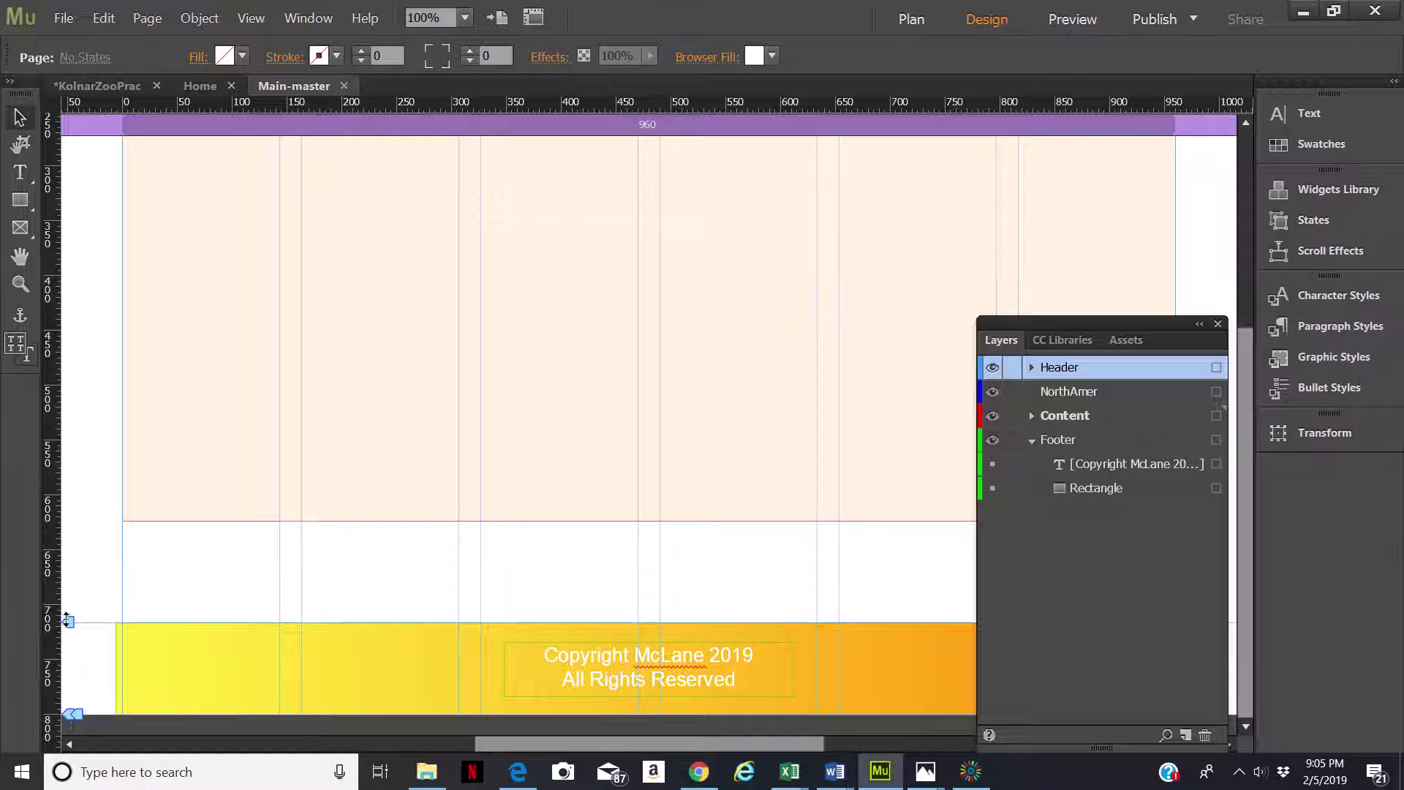
mouse_move(68, 622)
left_mouse_down()
mouse_move(67, 695)
mouse_move(67, 620)
left_mouse_up()
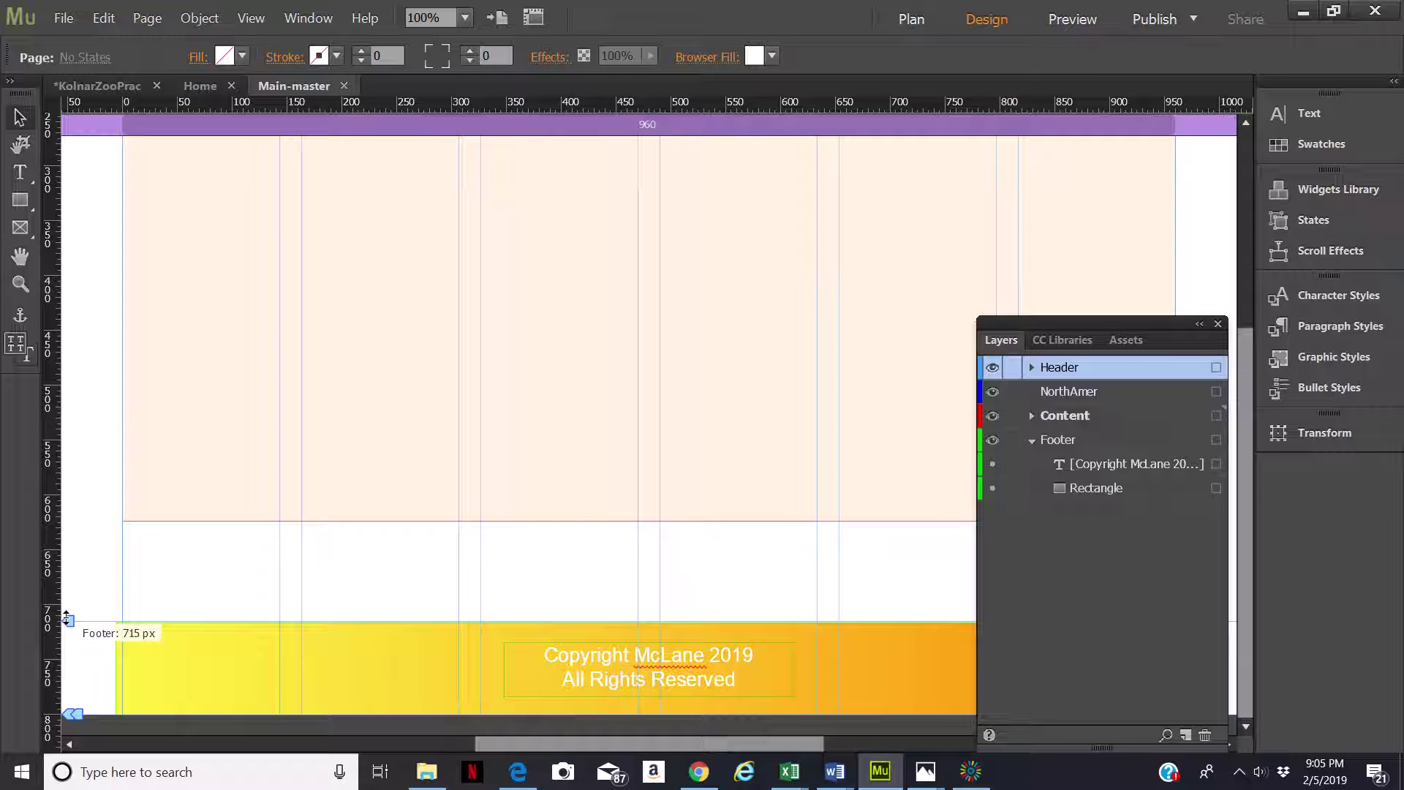
left_click_drag(67, 619, 68, 620)
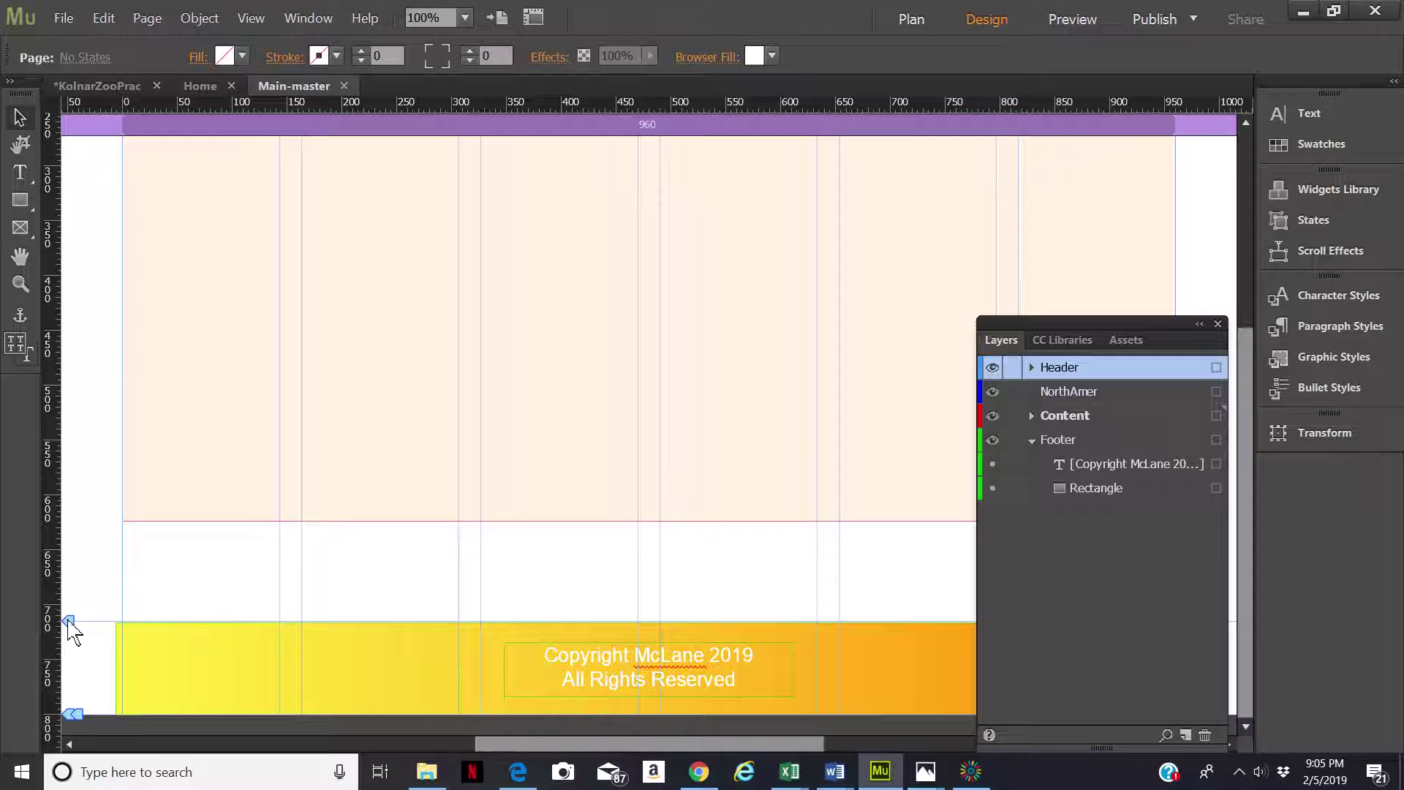
Make Footer the active layer, switch to the Rectangle tool and hide the layer list to clear the canvas.
left_click(1062, 440)
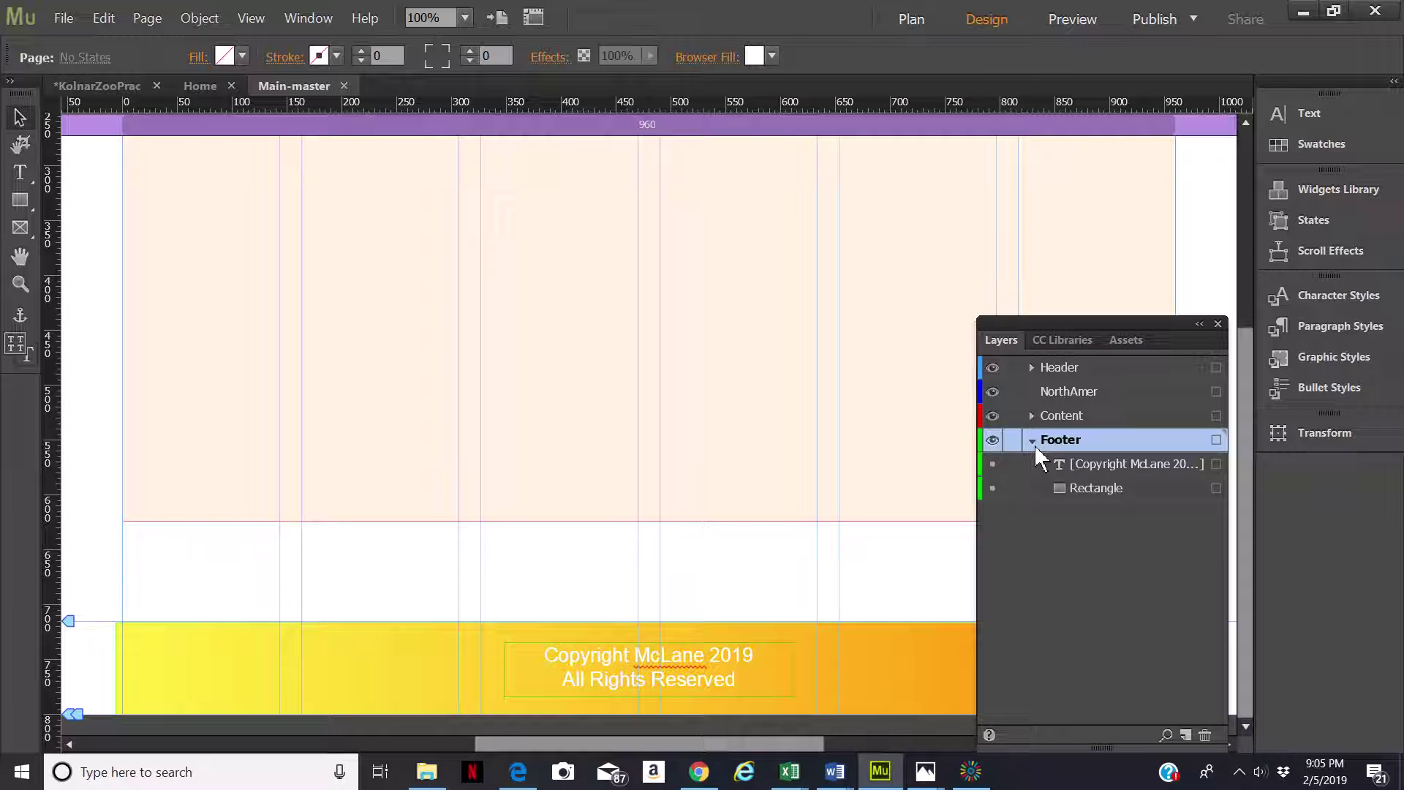
left_click(22, 208)
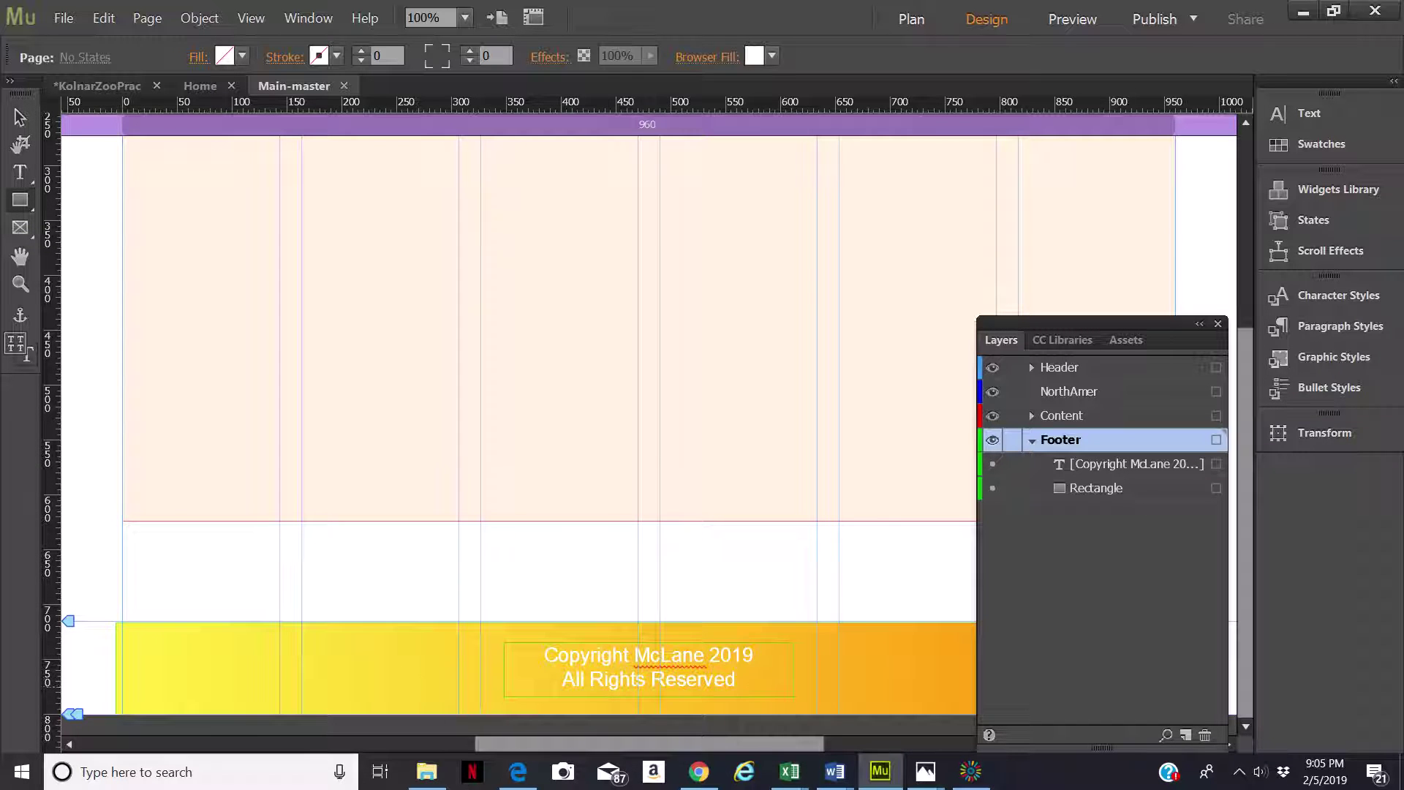
left_click(1218, 324)
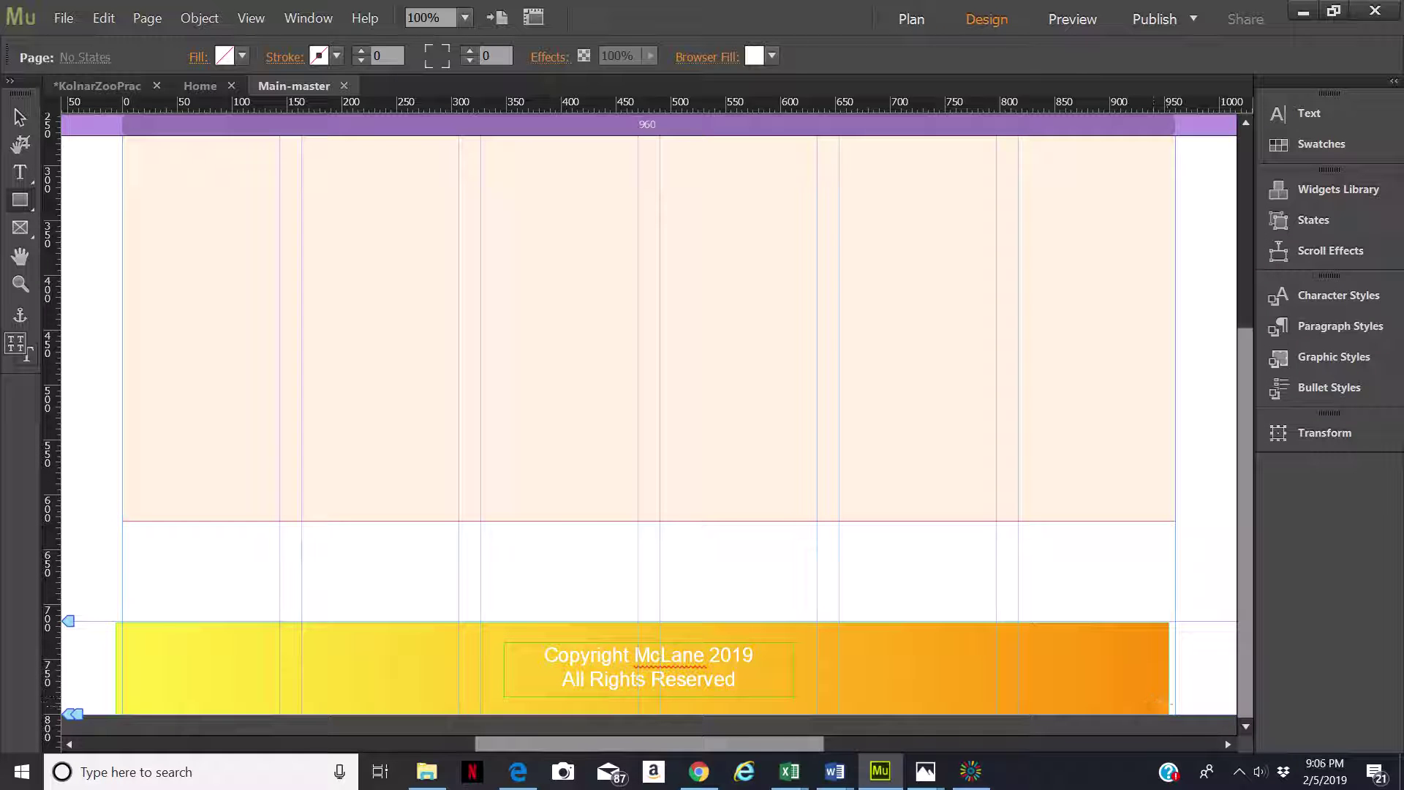
Change the page's fill type from solid to Gradient.
left_click(197, 59)
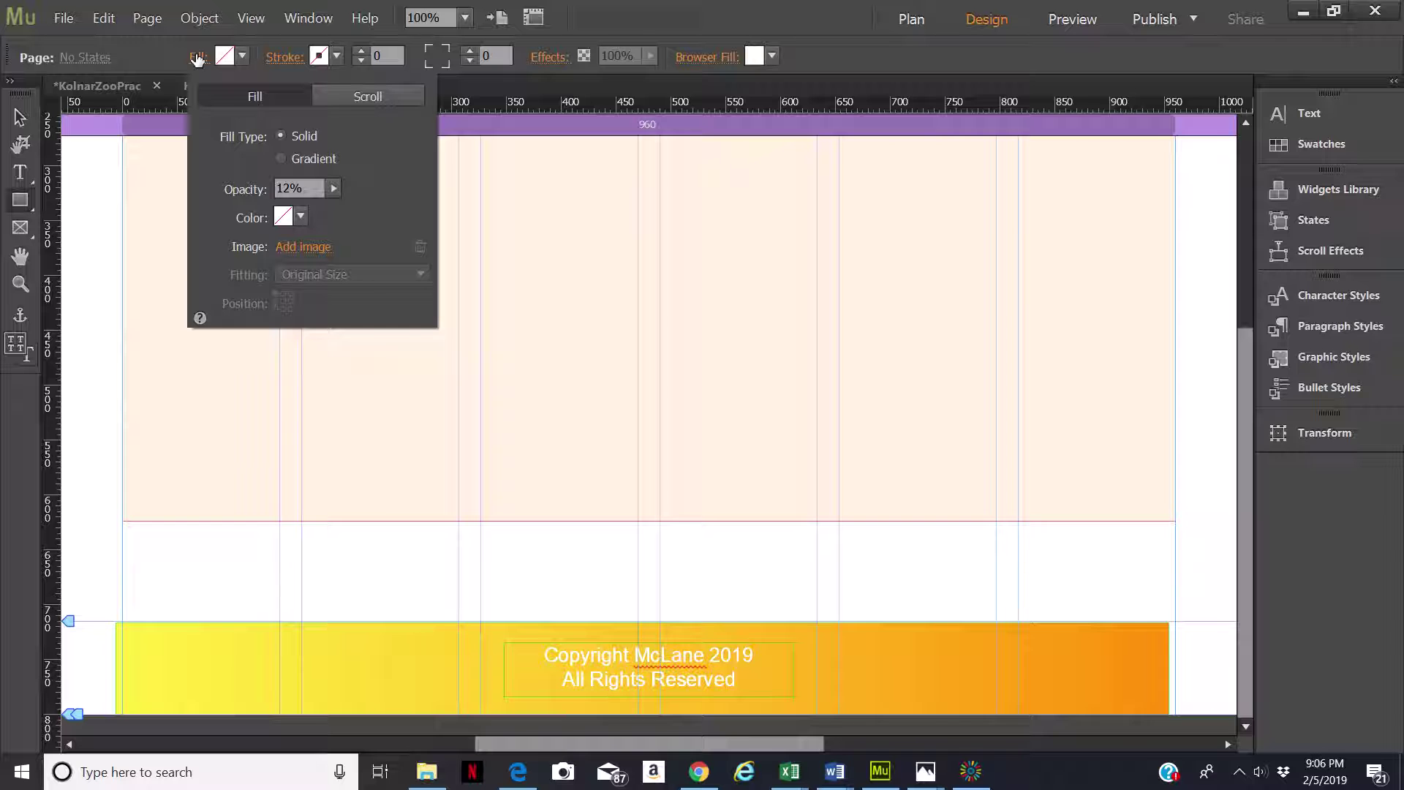
left_click(280, 159)
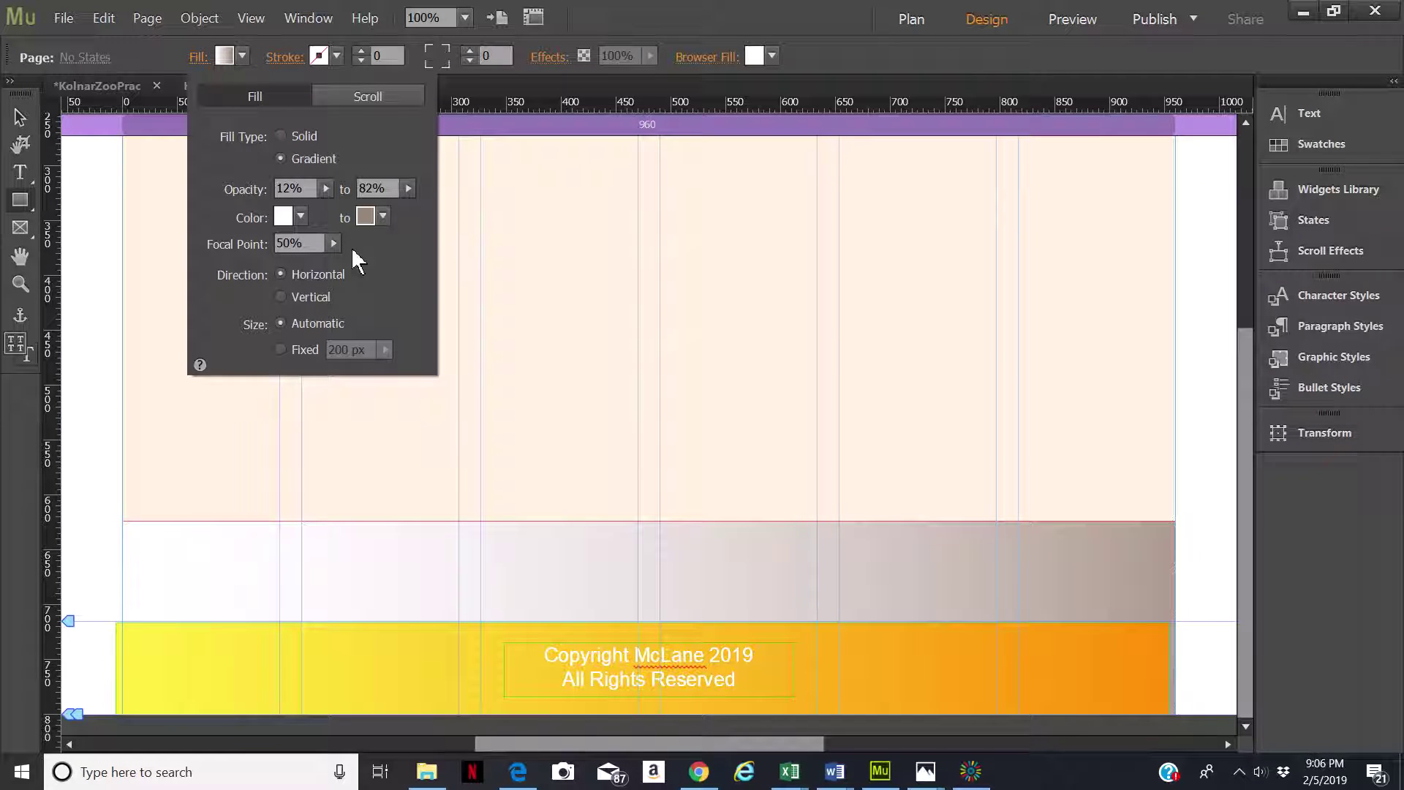
left_click(20, 121)
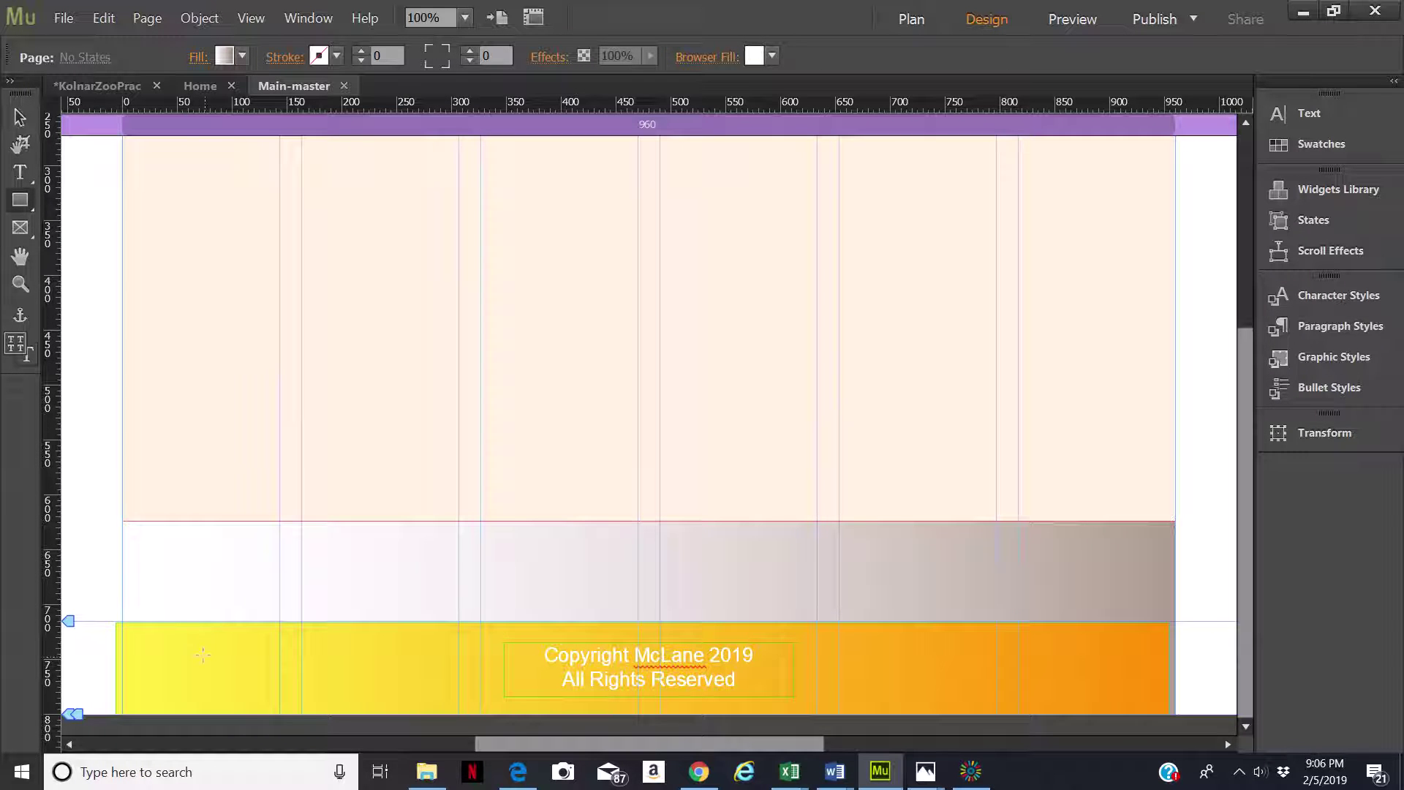
Select the footer rectangle and examine its gradient fill's colors, opacity and direction.
left_click(20, 117)
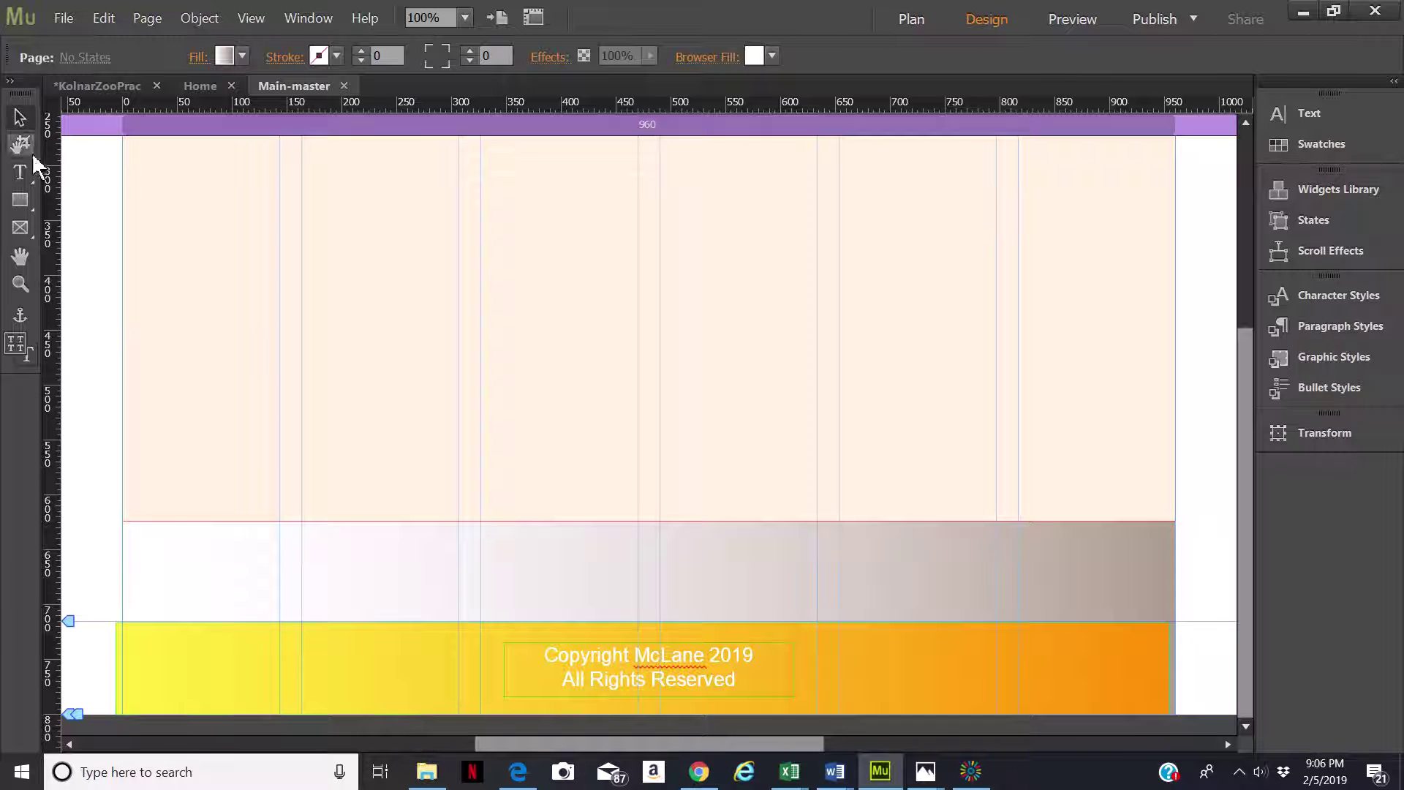
left_click(144, 655)
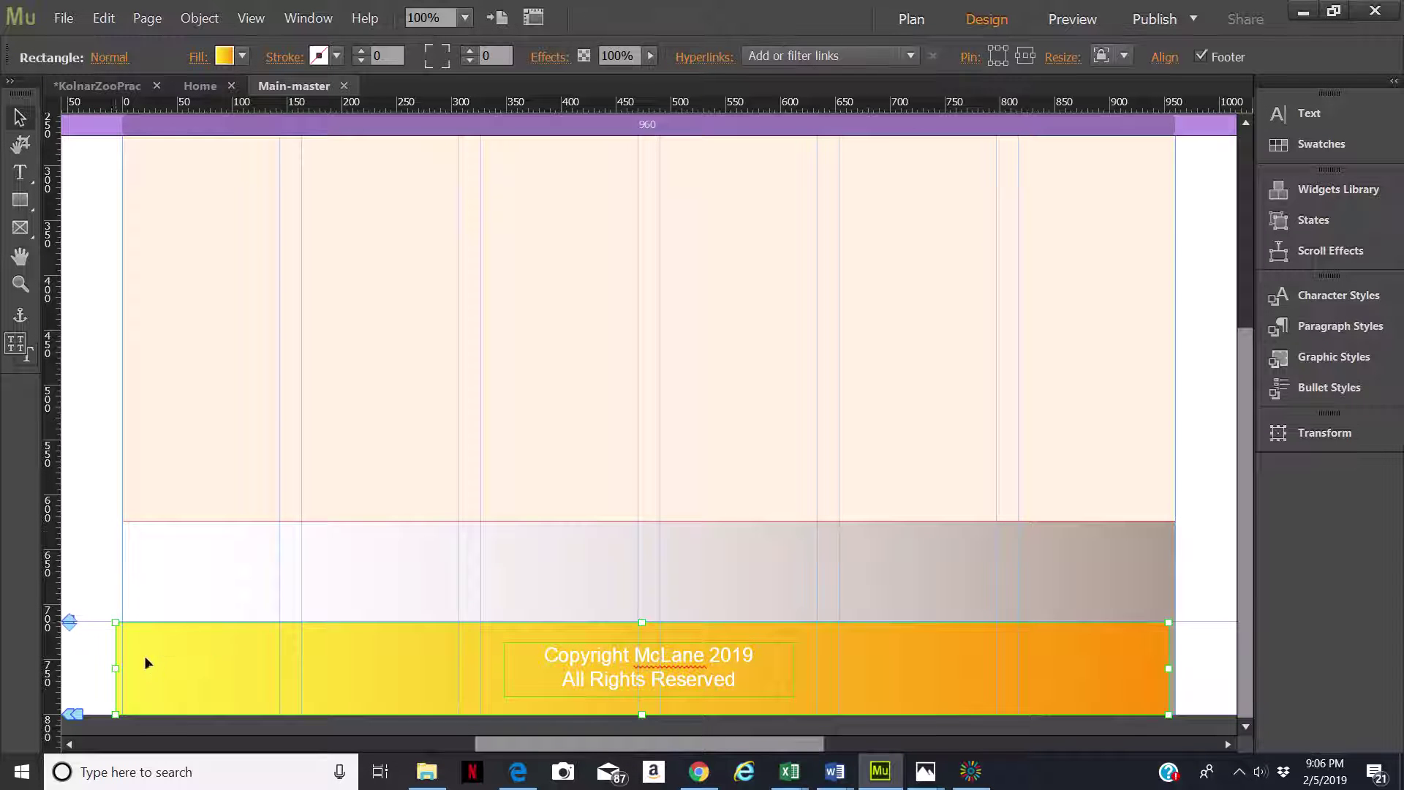
left_click(242, 55)
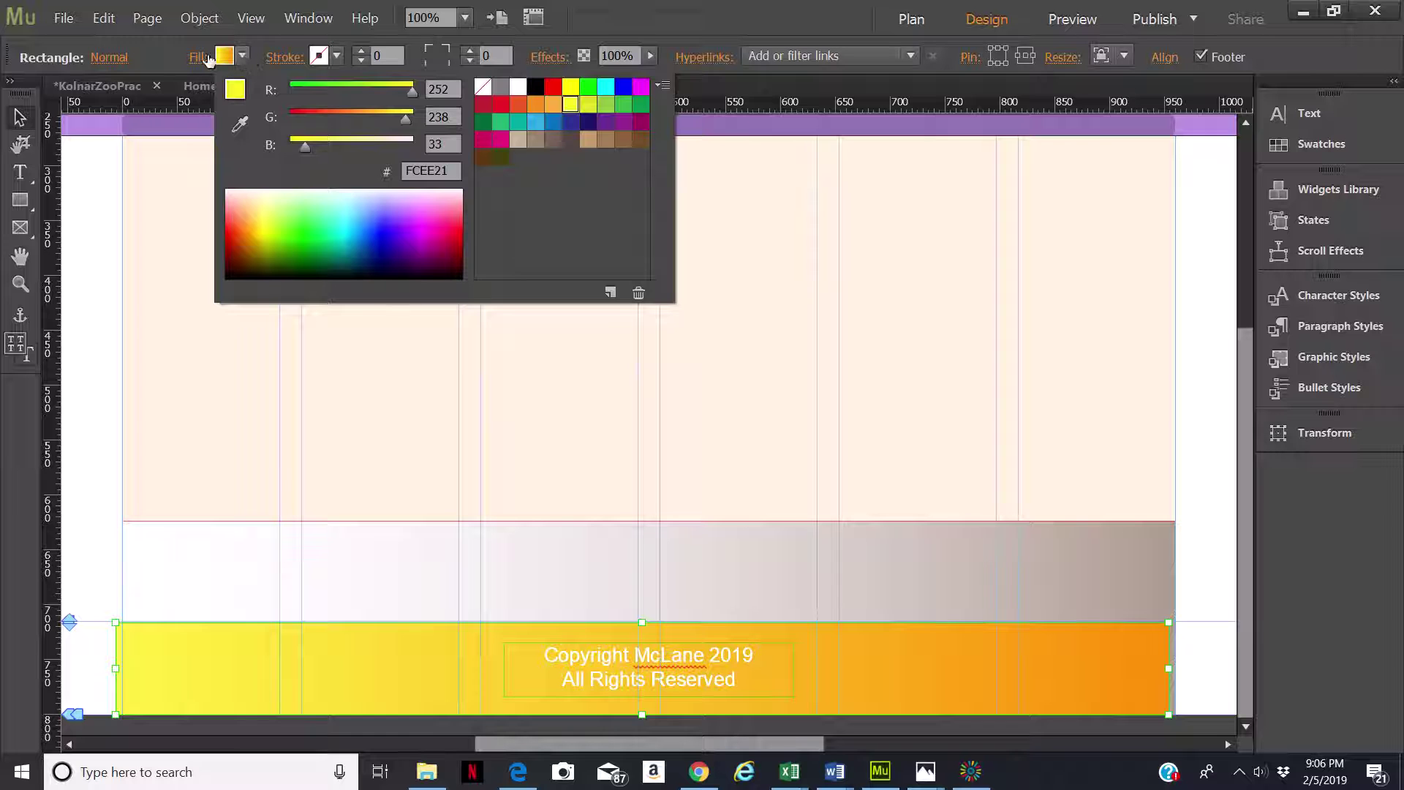
left_click(202, 60)
left_click(203, 60)
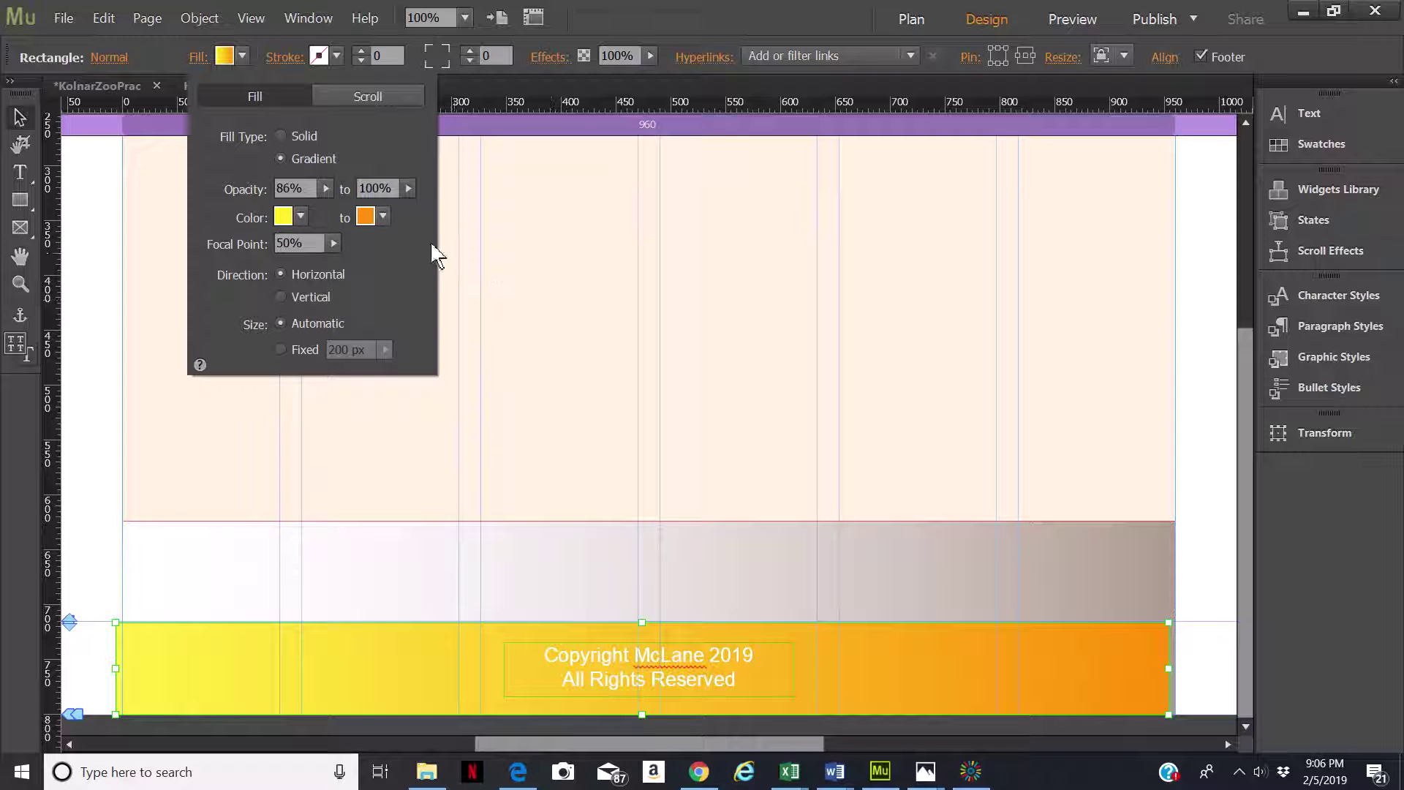
left_click(528, 230)
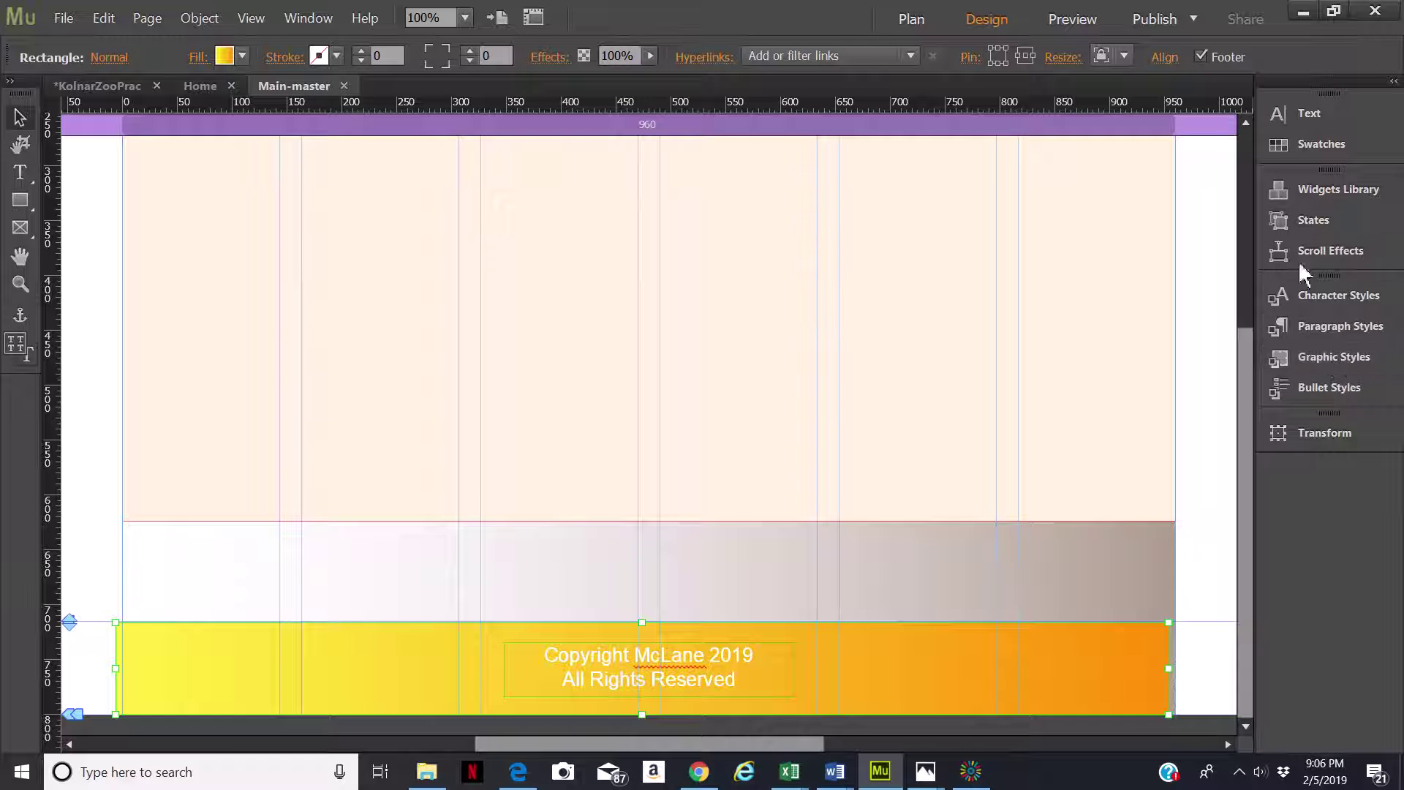
Restore the default panel arrangement and display the page's layers again.
left_click(307, 18)
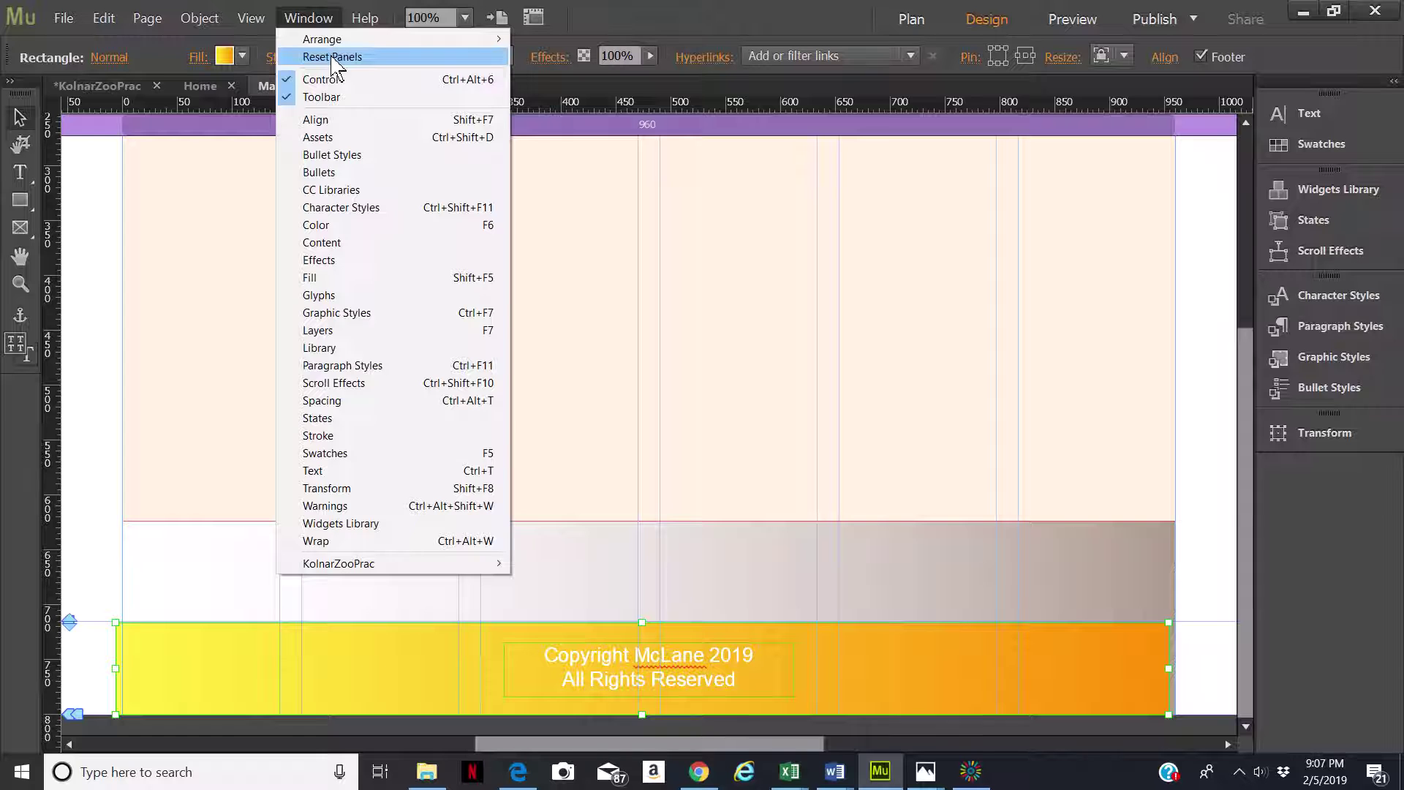
left_click(332, 58)
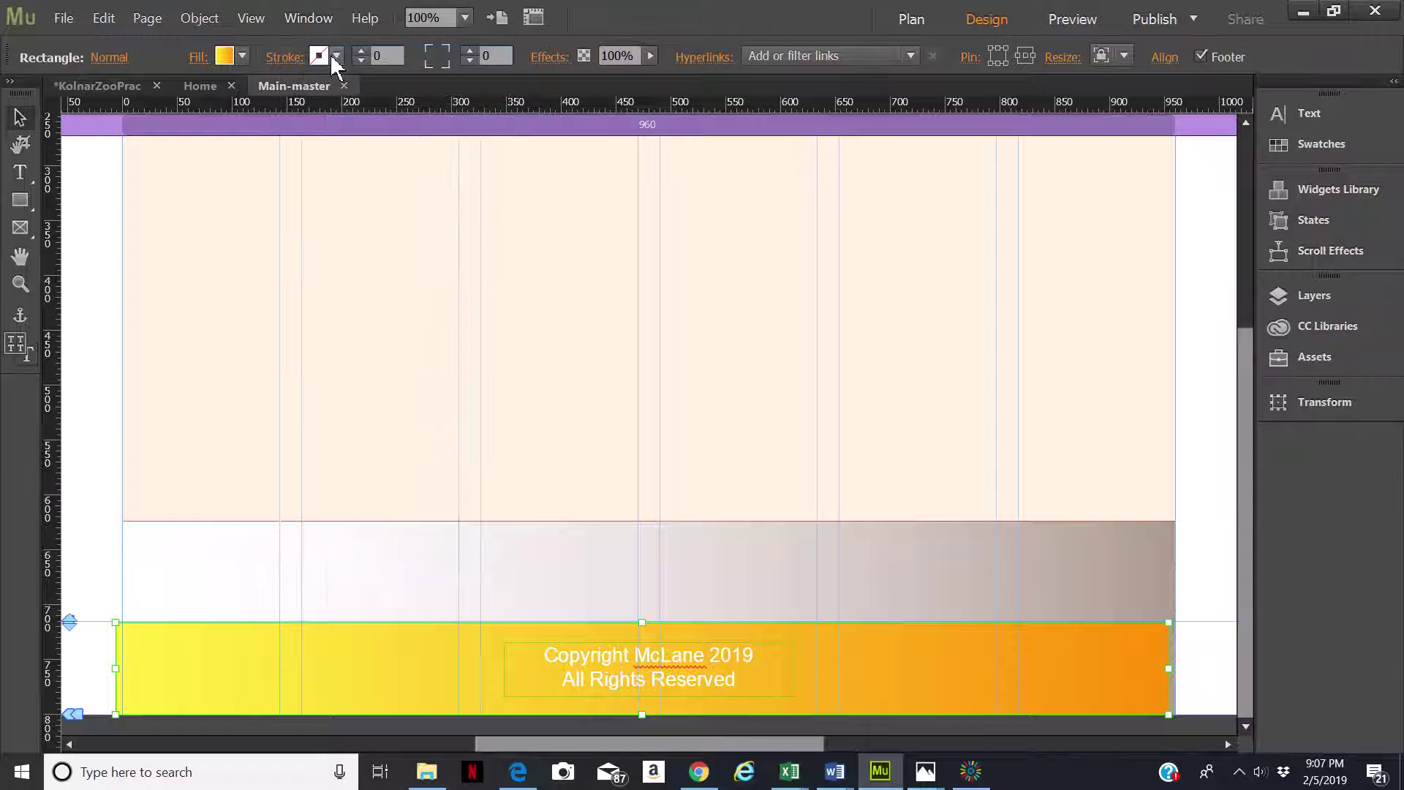
left_click(1316, 292)
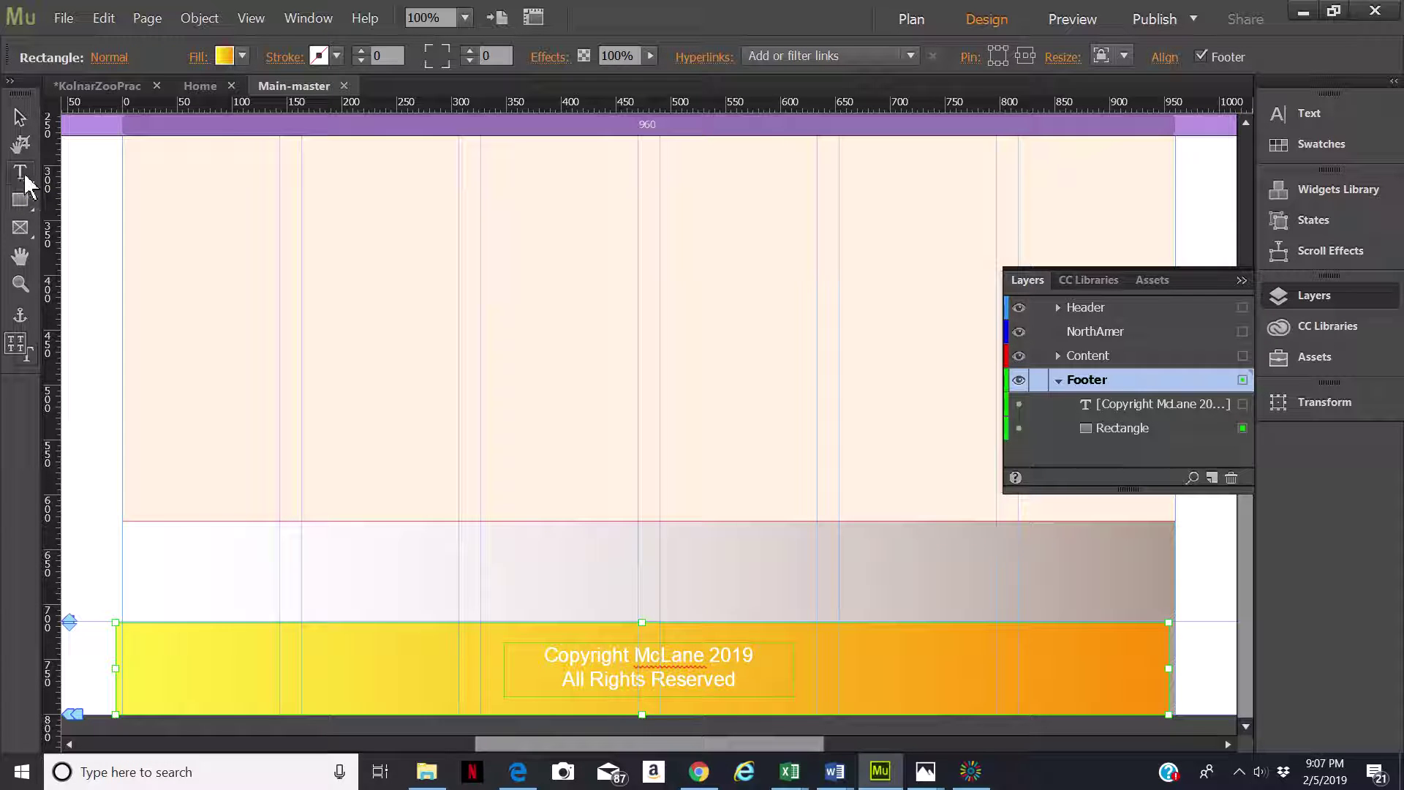
Toggle the visibility of the copyright text in the Footer layer off and on.
left_click(1019, 405)
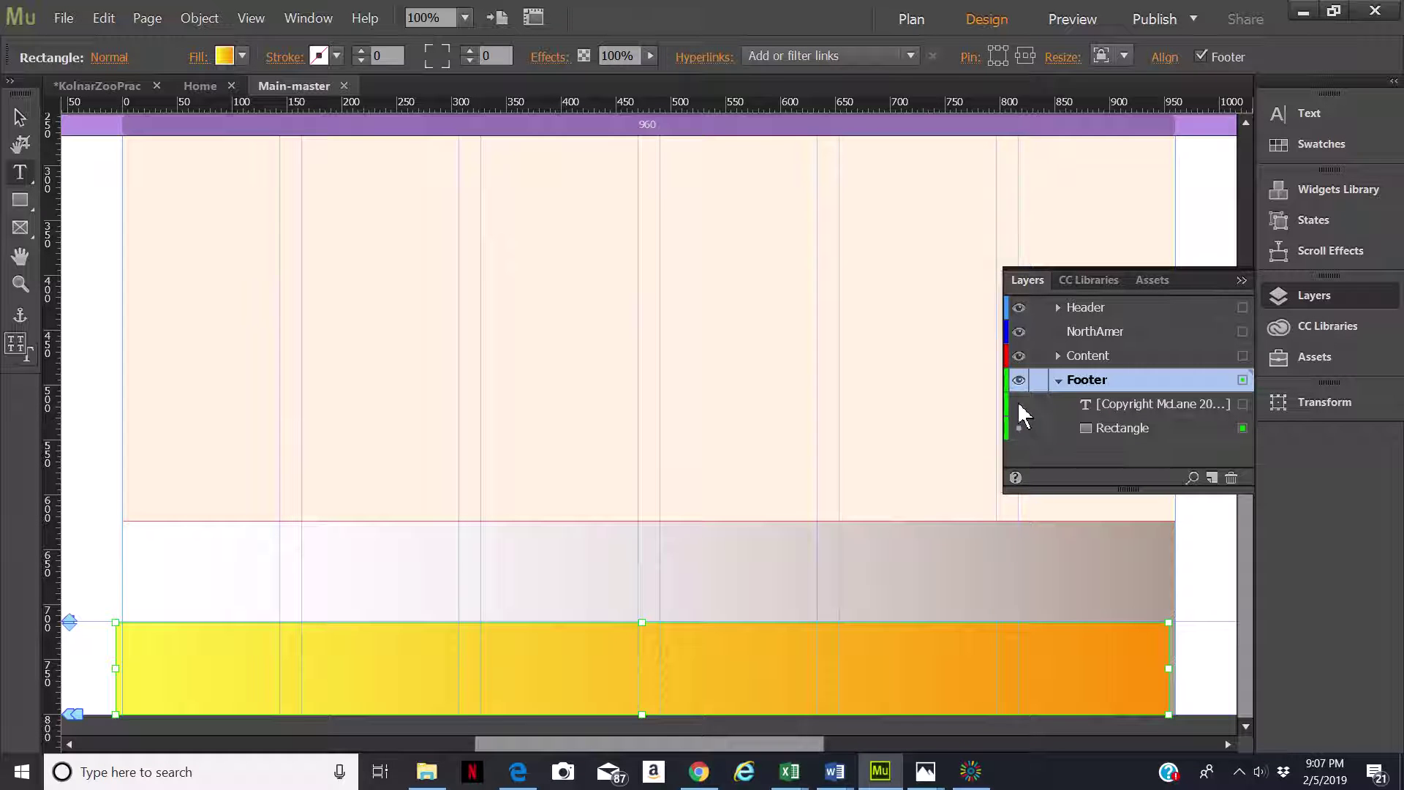
left_click(1019, 405)
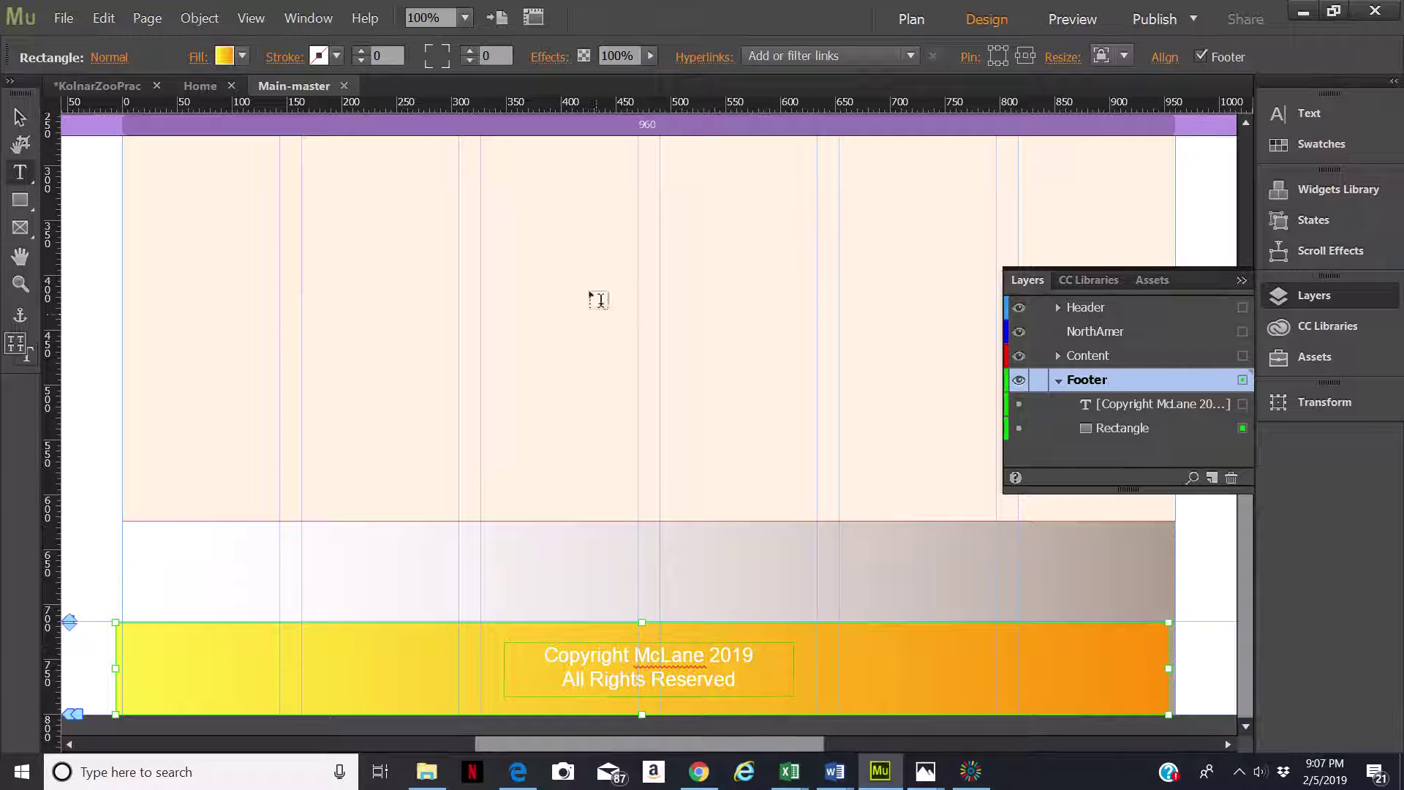
Display the text properties of the footer's copyright text and examine the web and standard fonts offered for it.
left_click(310, 22)
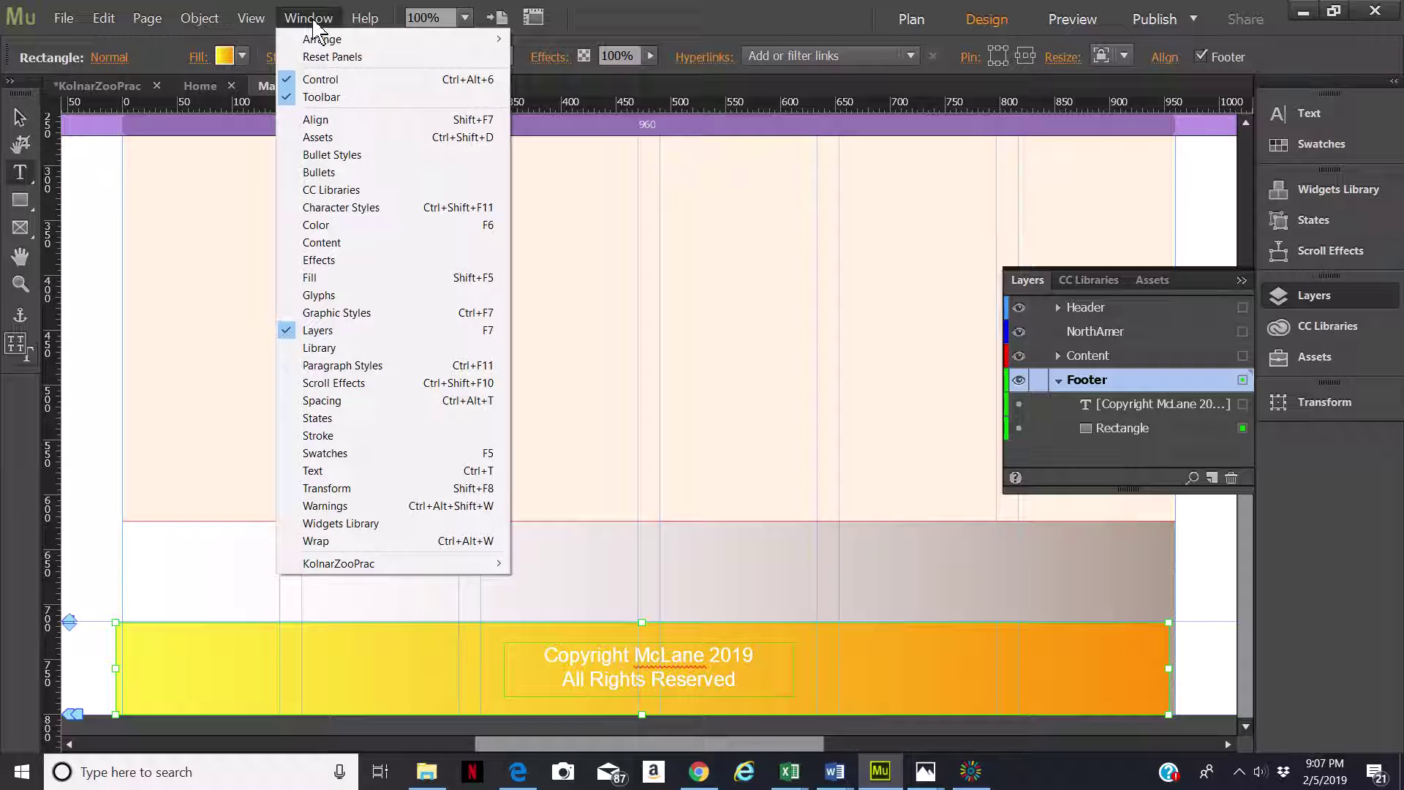
left_click(396, 473)
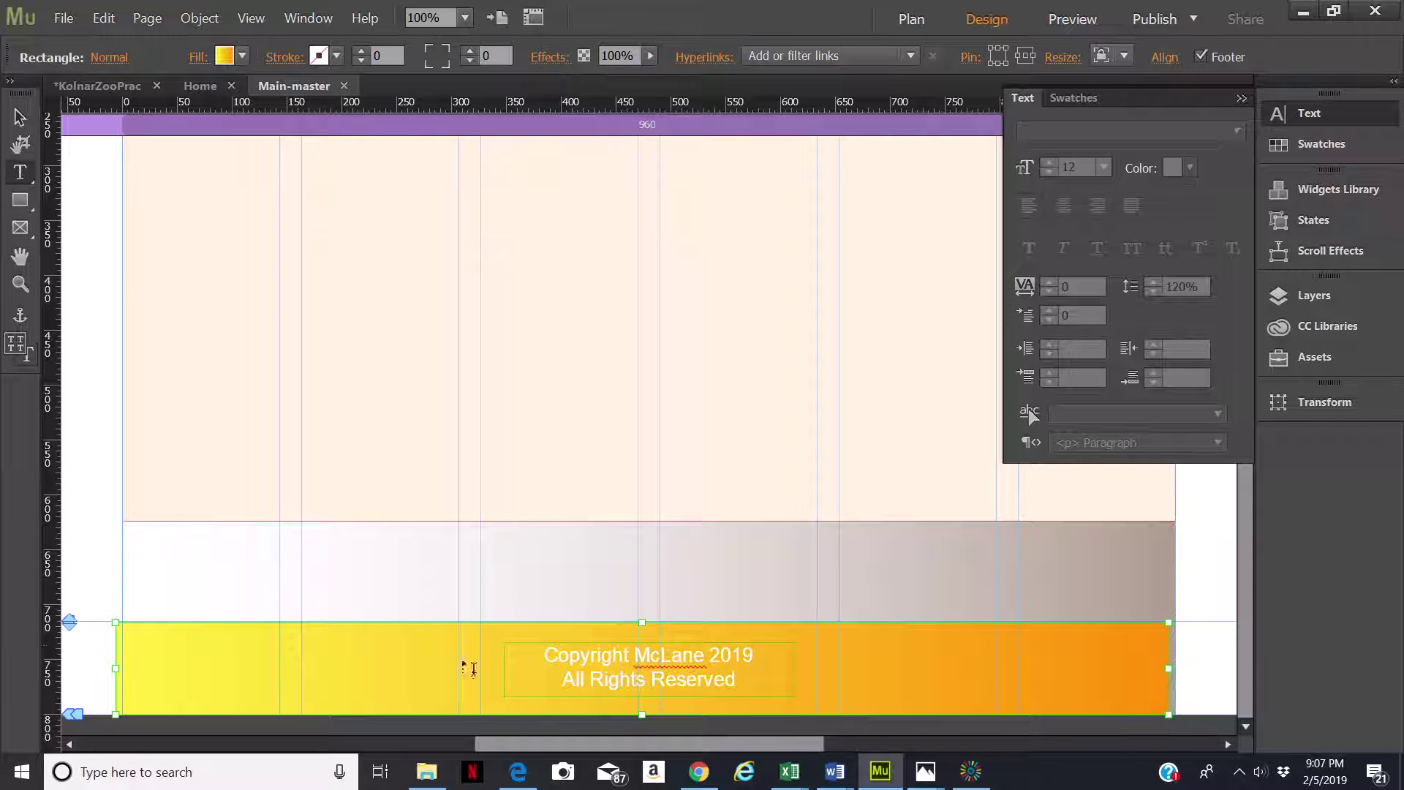
left_click(543, 654)
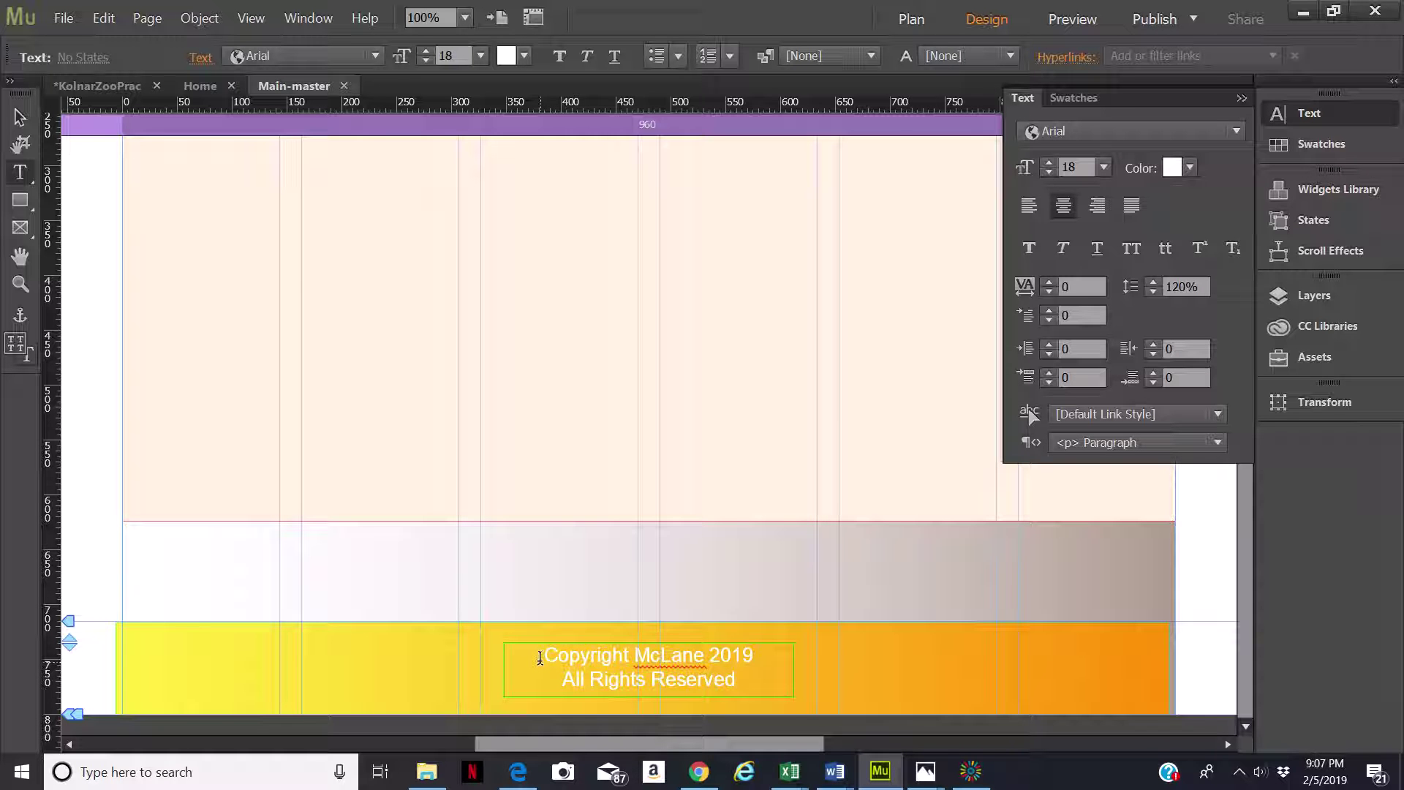
left_click(1235, 131)
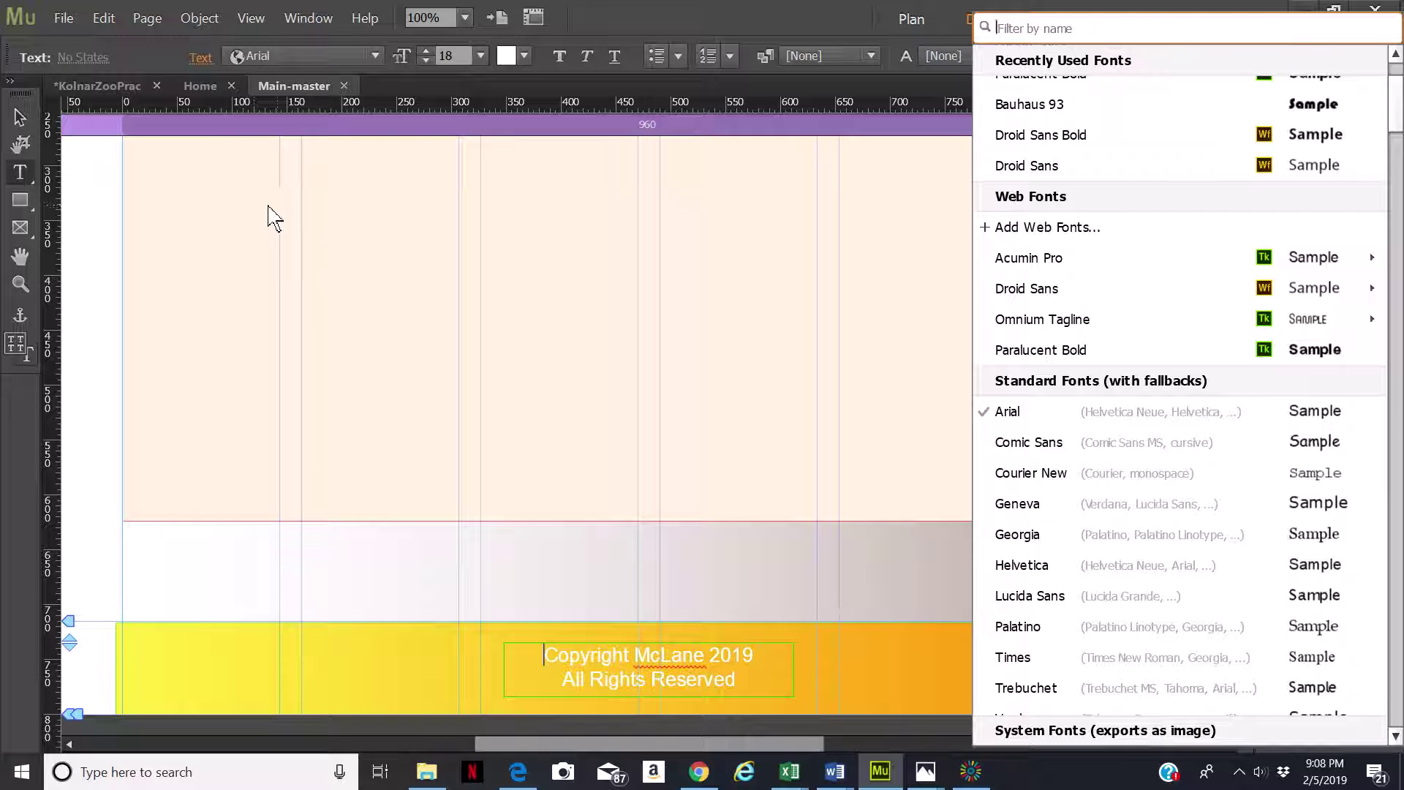
left_click(383, 256)
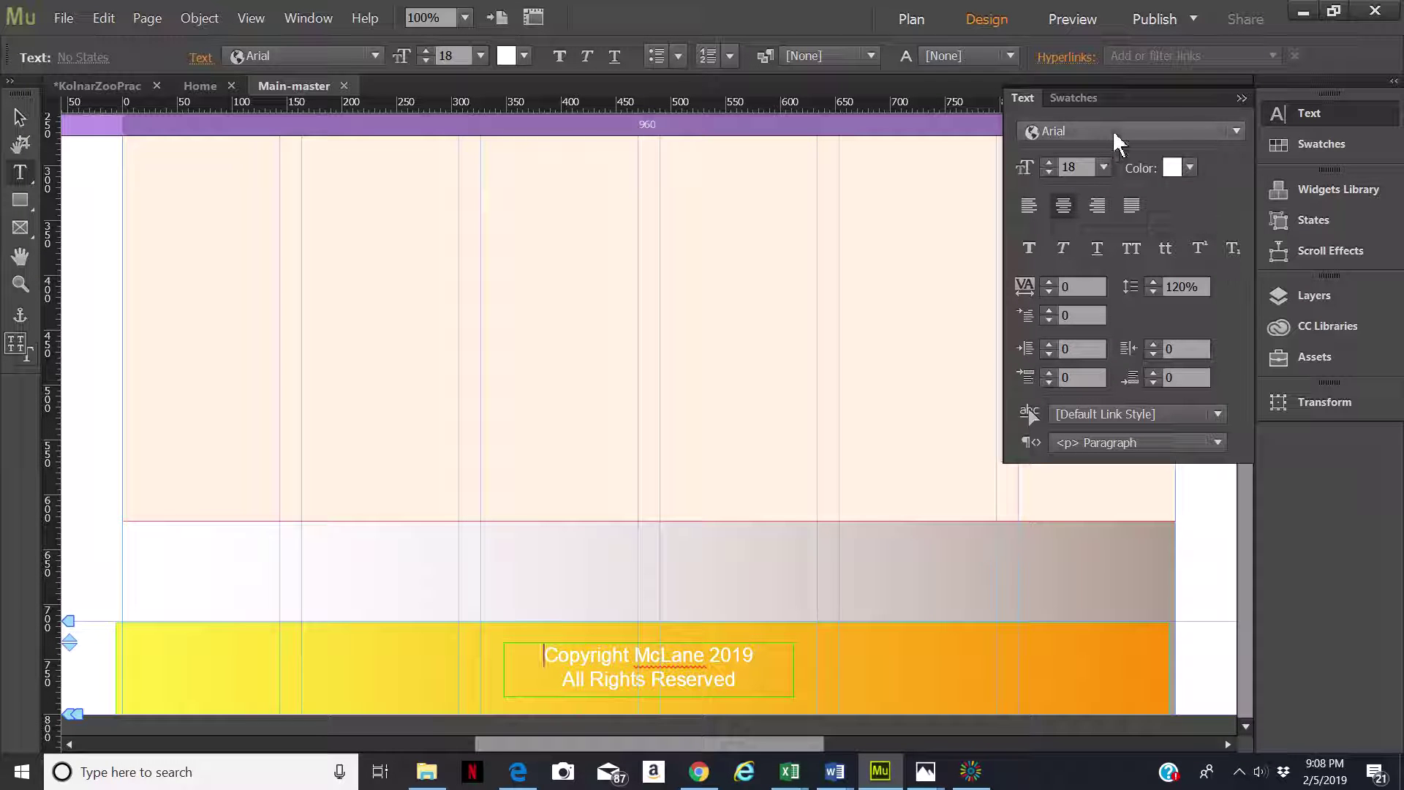
Select both lines of the copyright text, set them to centered alignment, and deselect the text frame.
left_click_drag(552, 651, 739, 682)
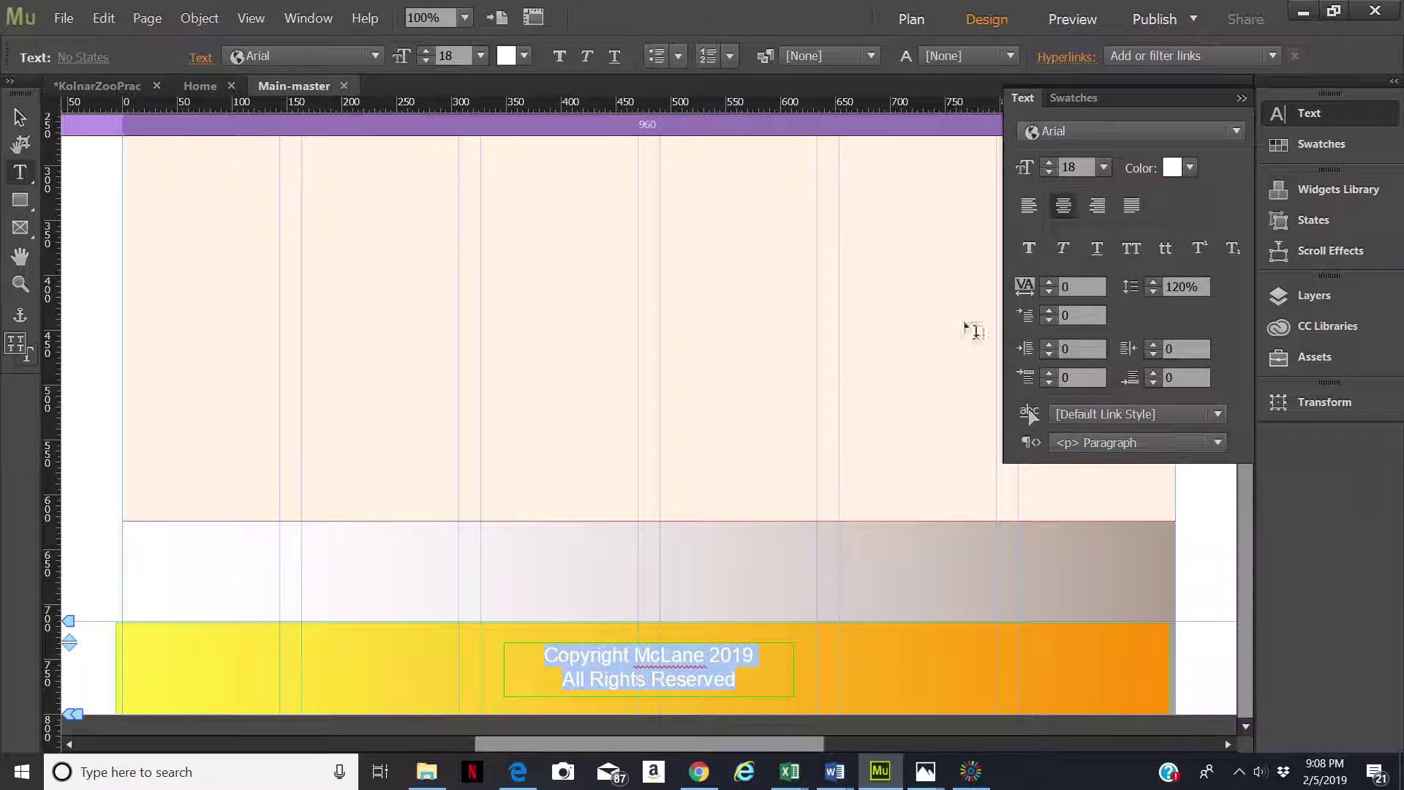
left_click(1064, 205)
key("Escape")
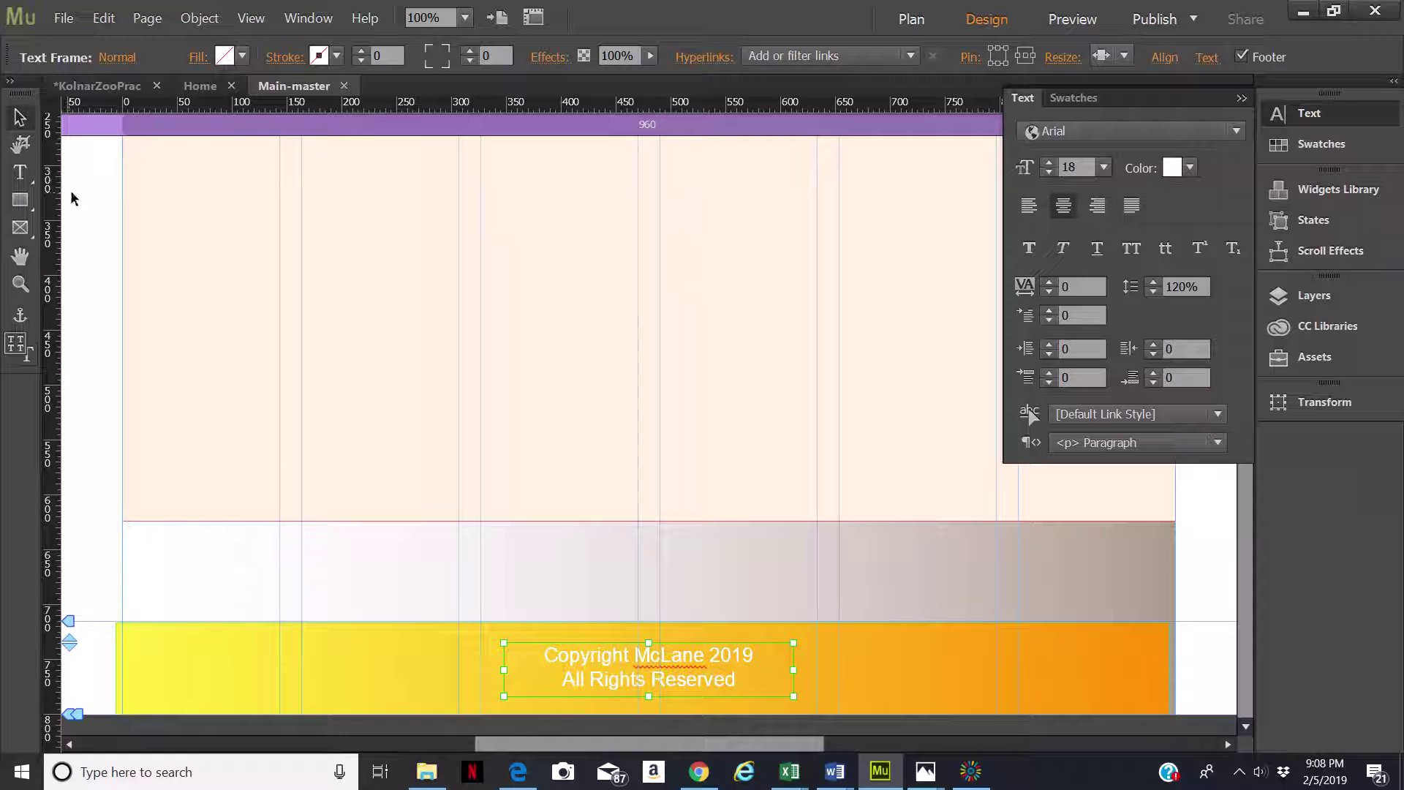
left_click(78, 156)
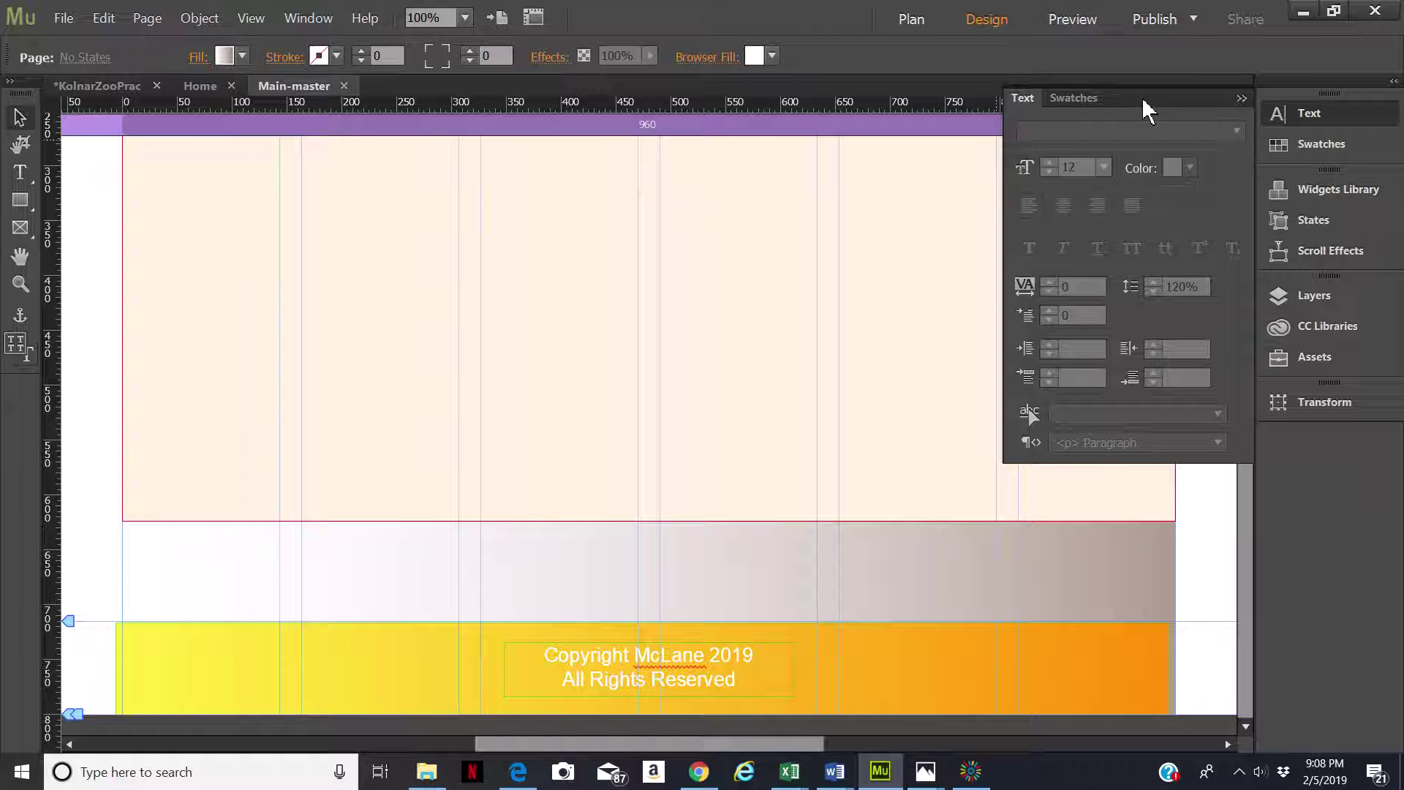
left_click(1241, 98)
scroll(626, 393, "up", 5)
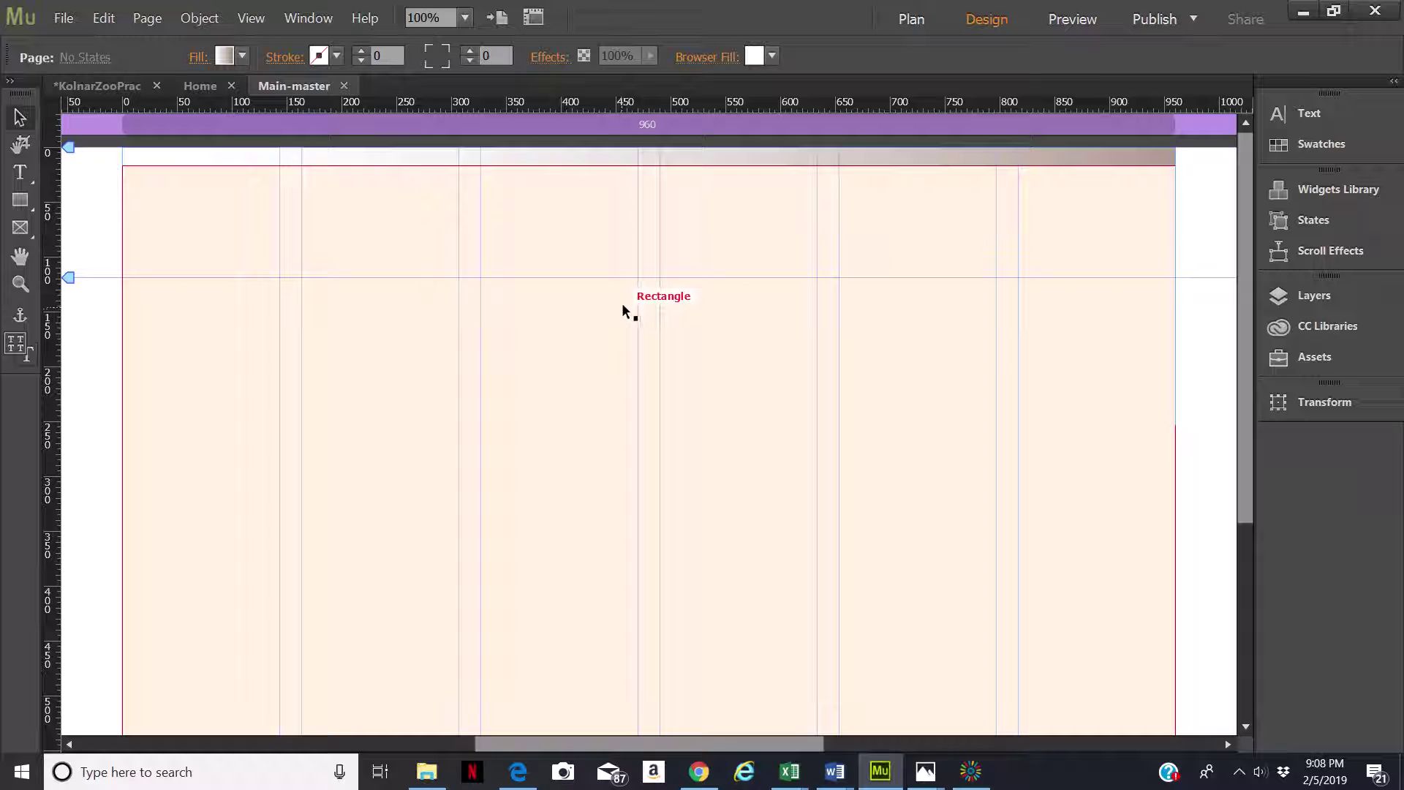
left_click(21, 230)
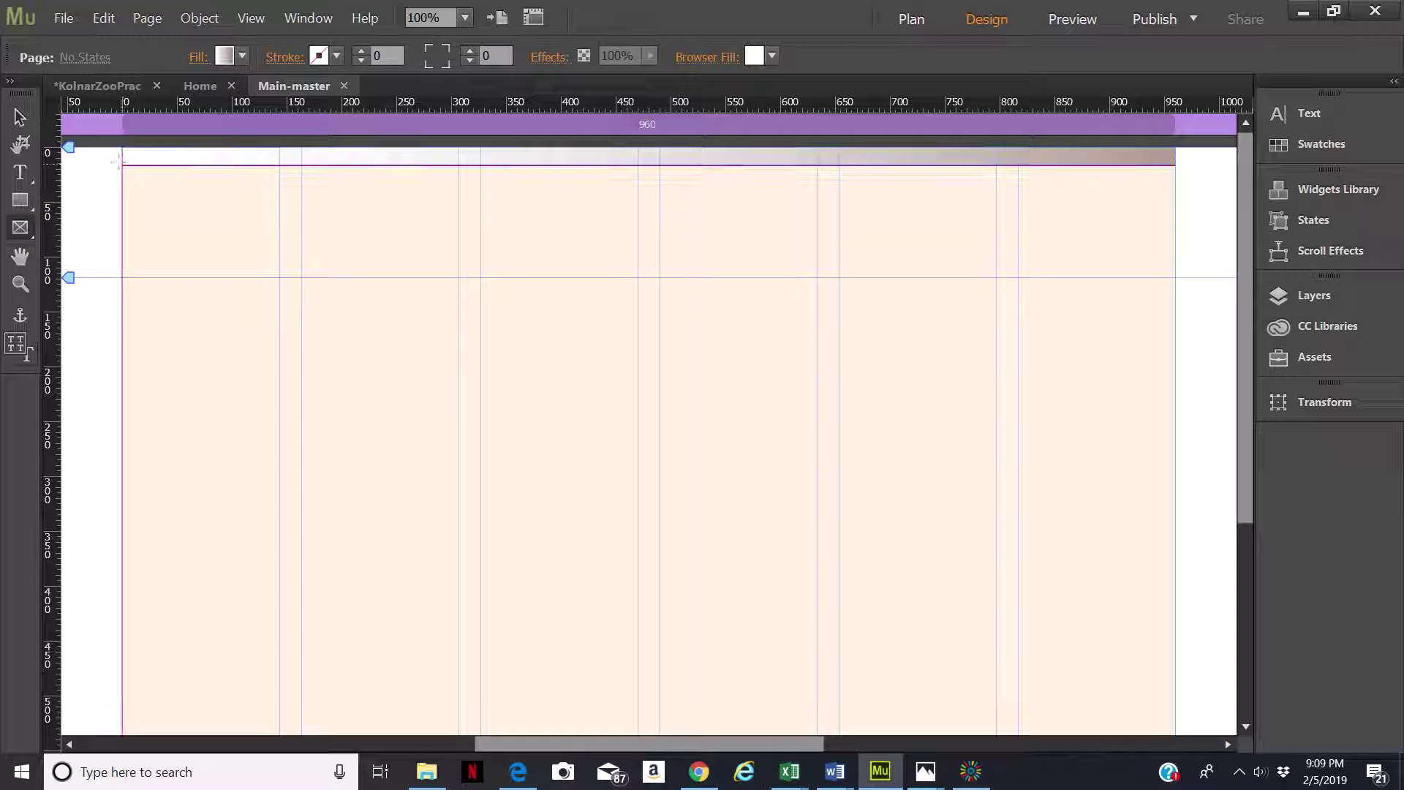
left_click_drag(122, 165, 1163, 272)
left_click_drag(1173, 276, 1173, 277)
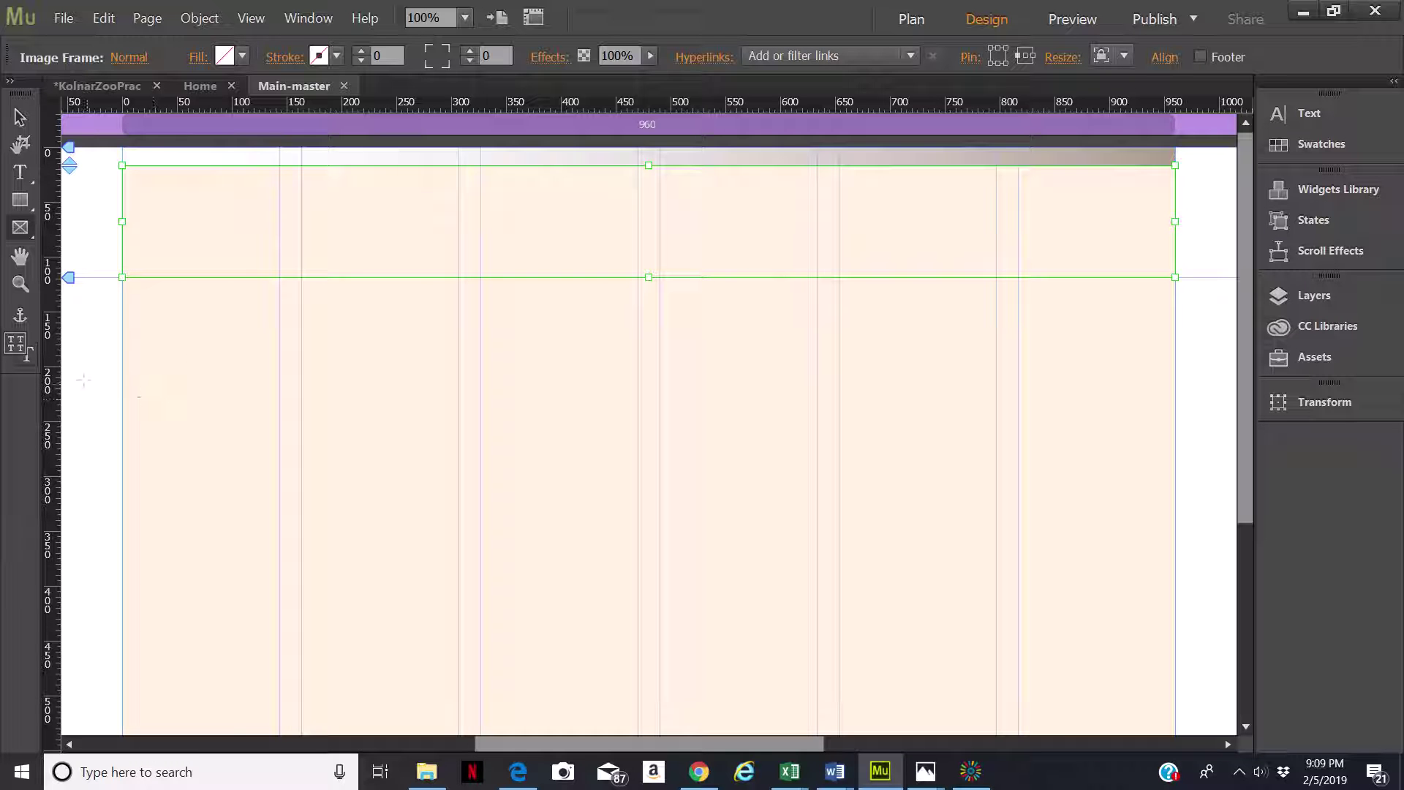
left_click(18, 117)
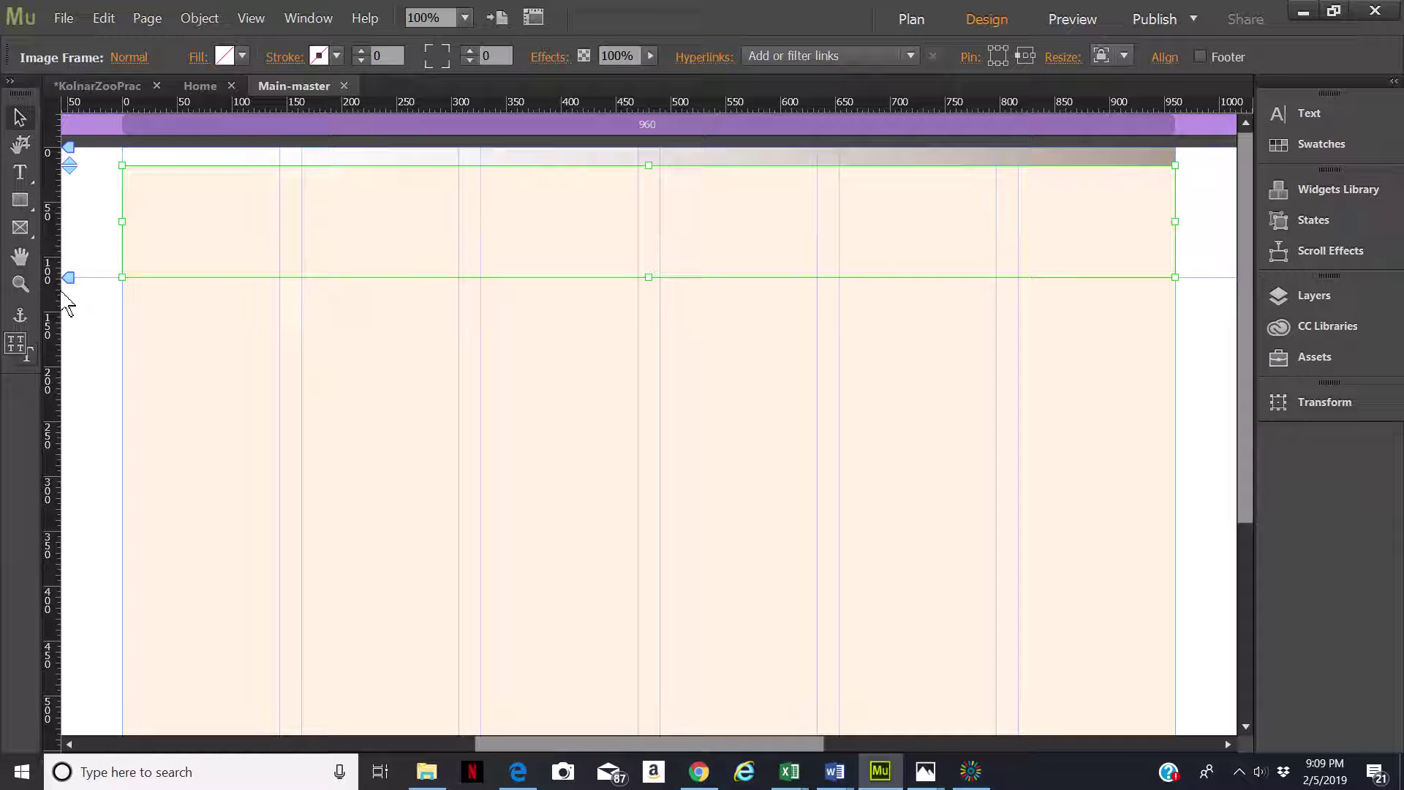
key("ctrl+z")
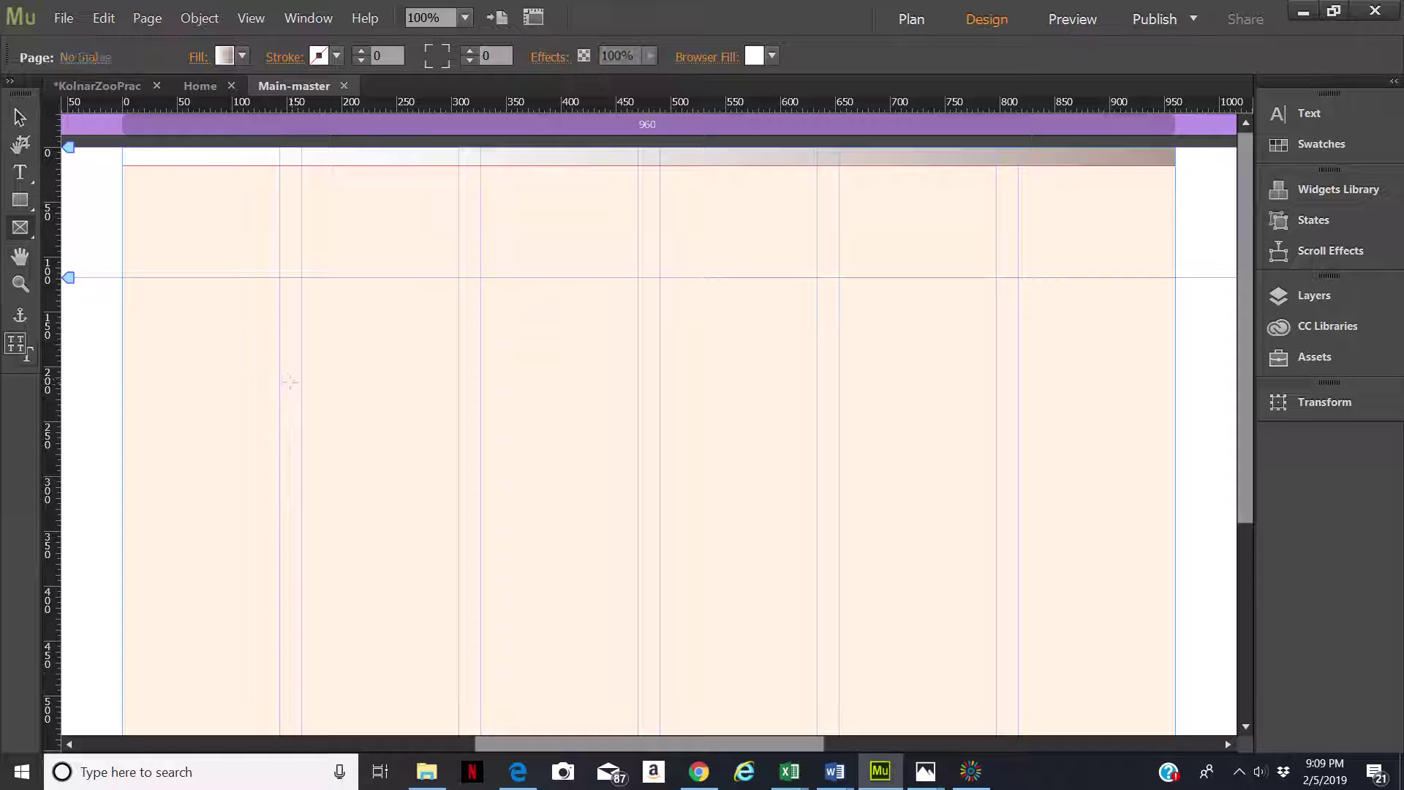
Make the Header layer active with its contents expanded, and draw a tiny image frame near the page's upper-left corner.
left_click(1309, 292)
left_click(1106, 306)
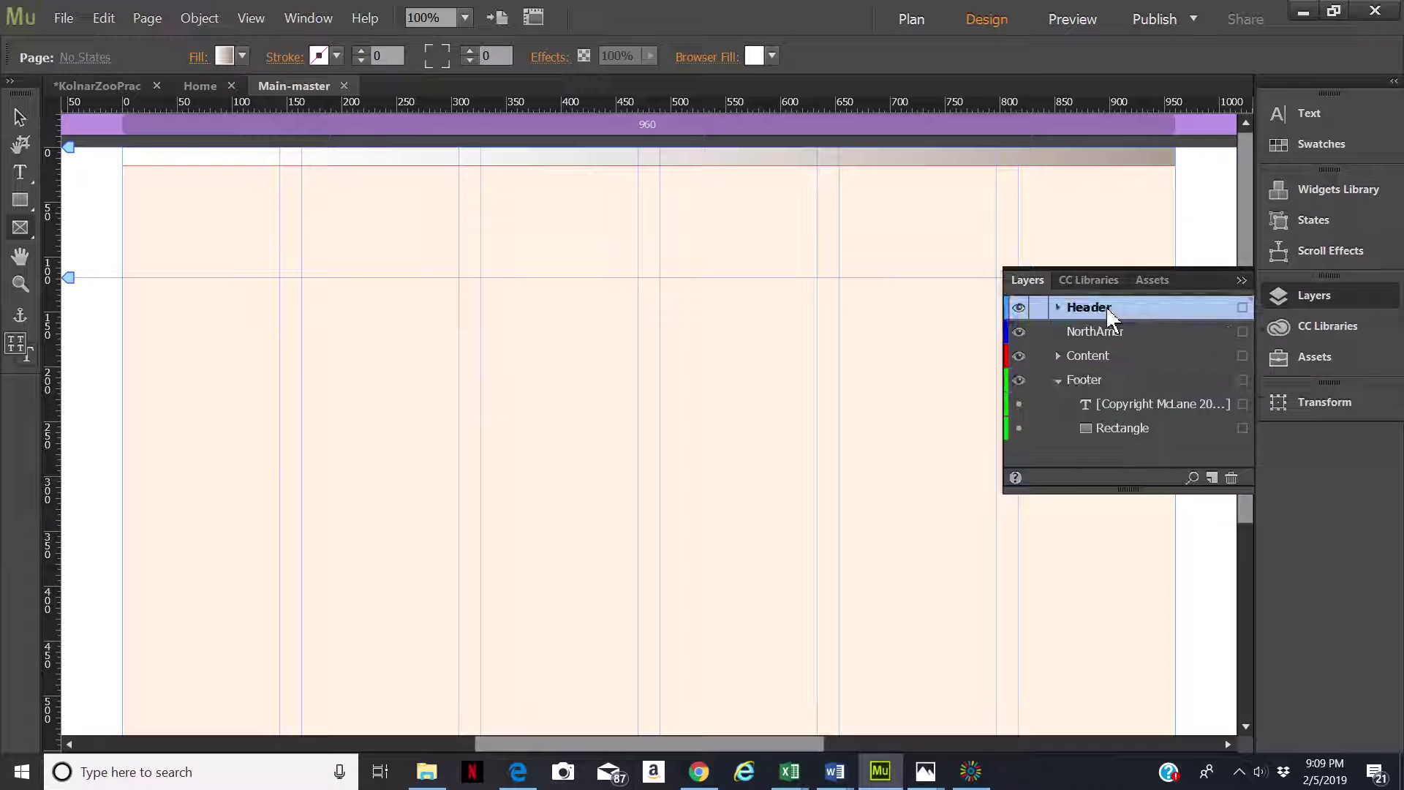
left_click(1058, 307)
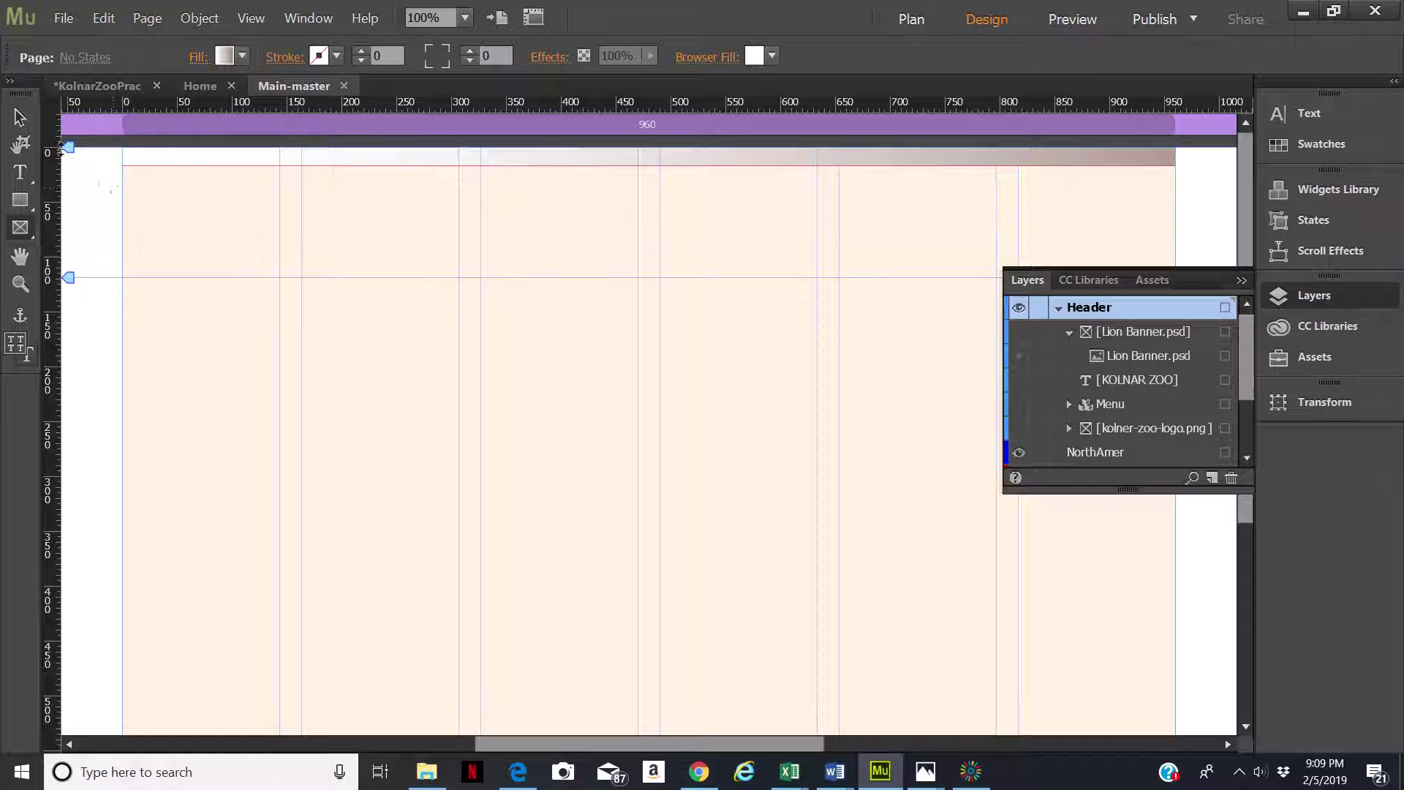
mouse_move(68, 145)
left_mouse_down()
mouse_move(68, 160)
mouse_move(68, 146)
left_mouse_up()
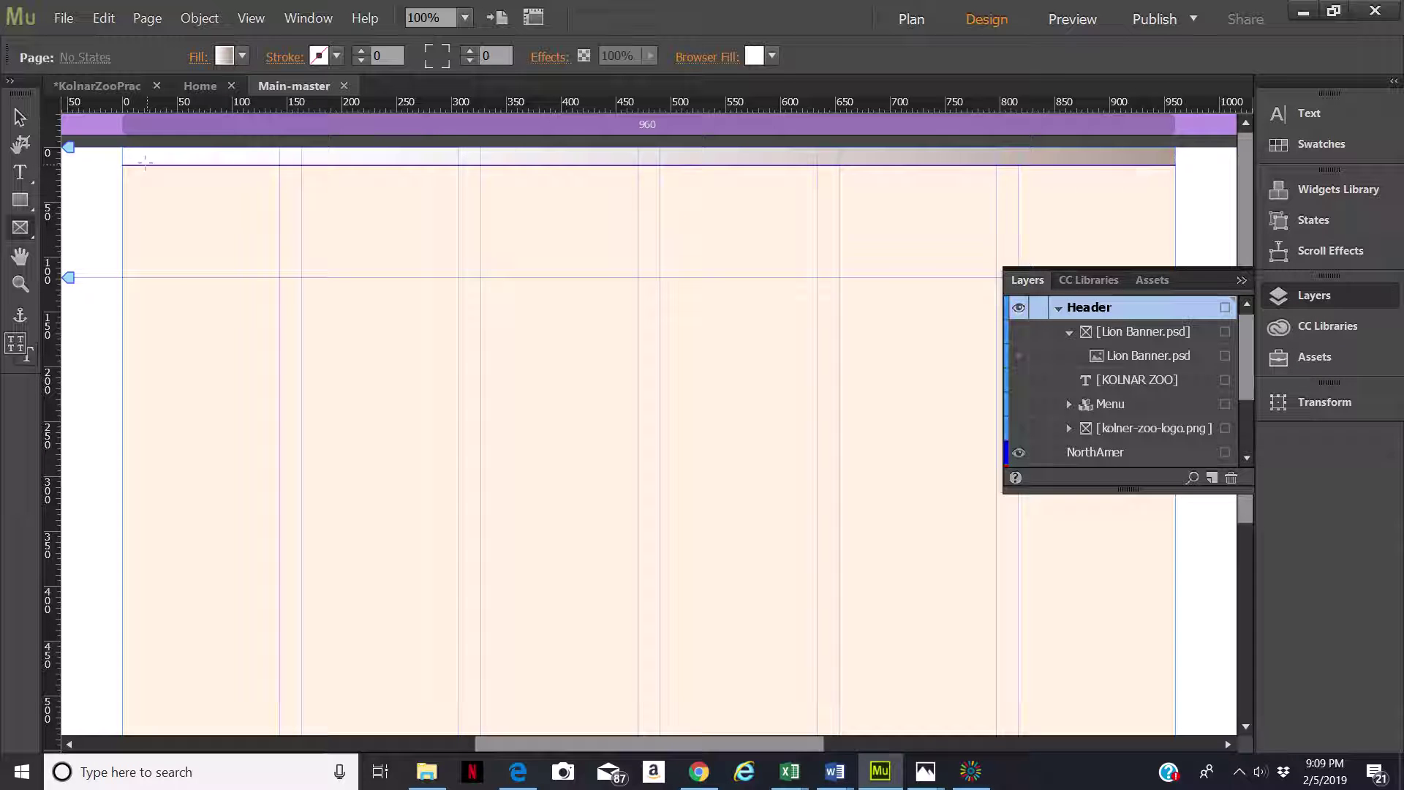
left_click_drag(144, 160, 148, 236)
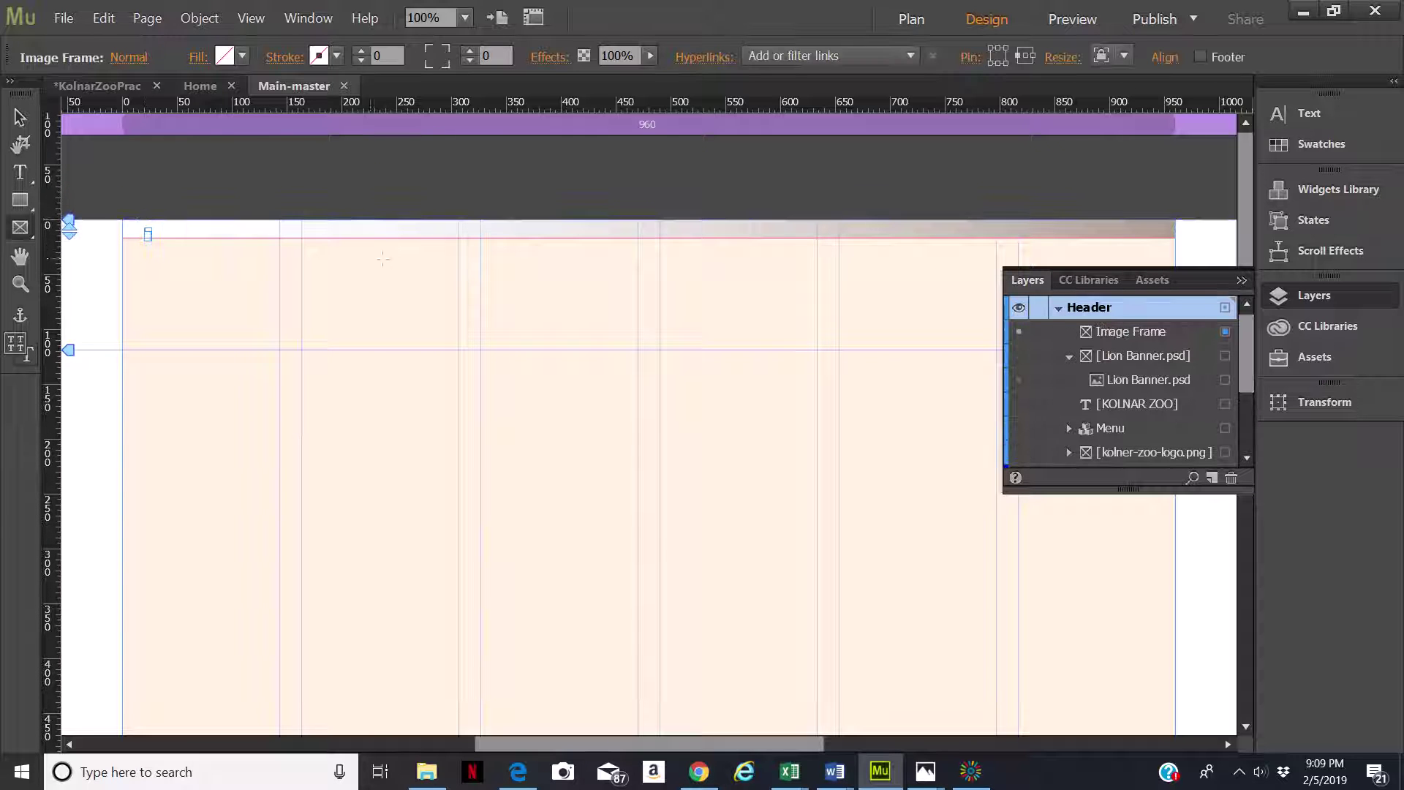
Extend the content rectangle's upper edge to the top of the page and deselect it.
left_click(19, 117)
left_click(337, 277)
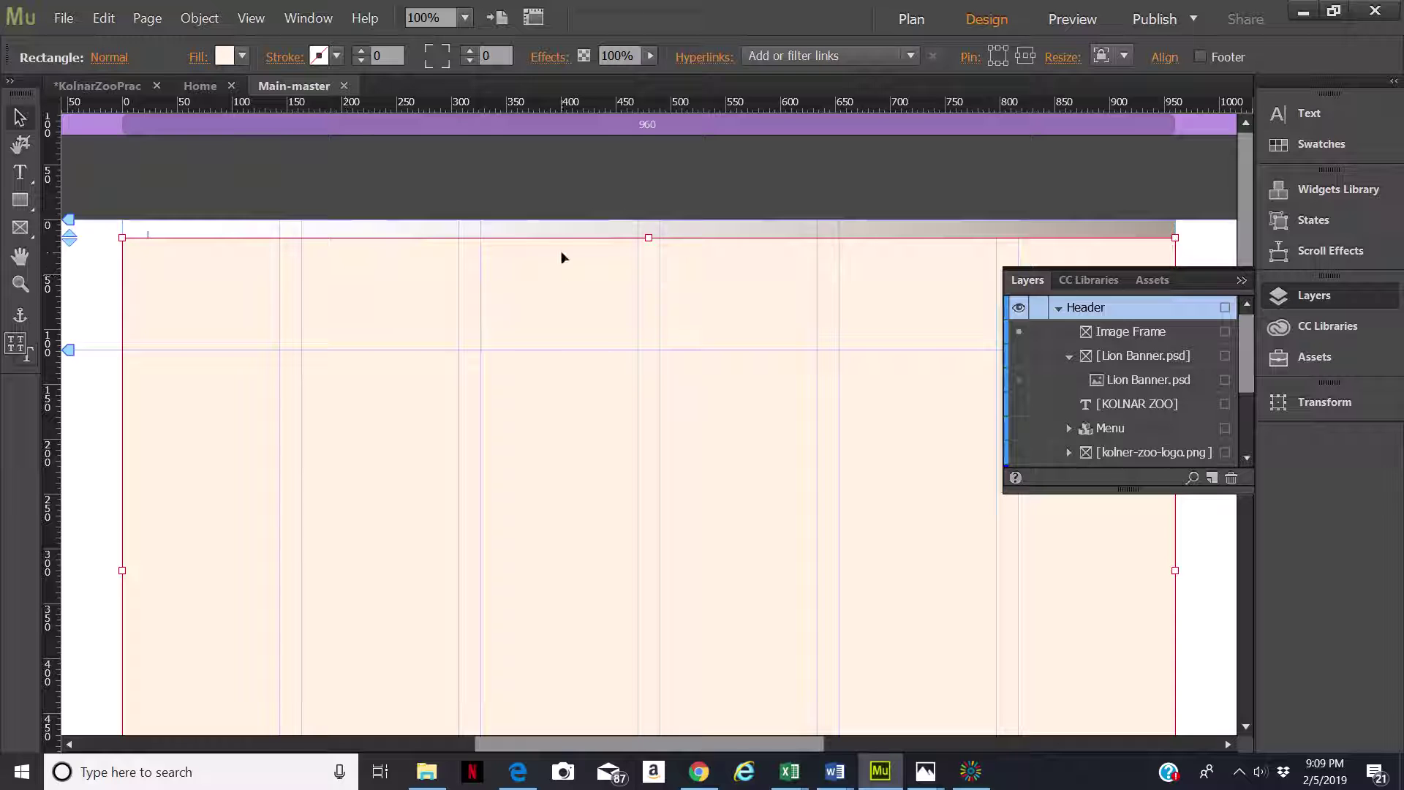
left_click_drag(648, 238, 646, 221)
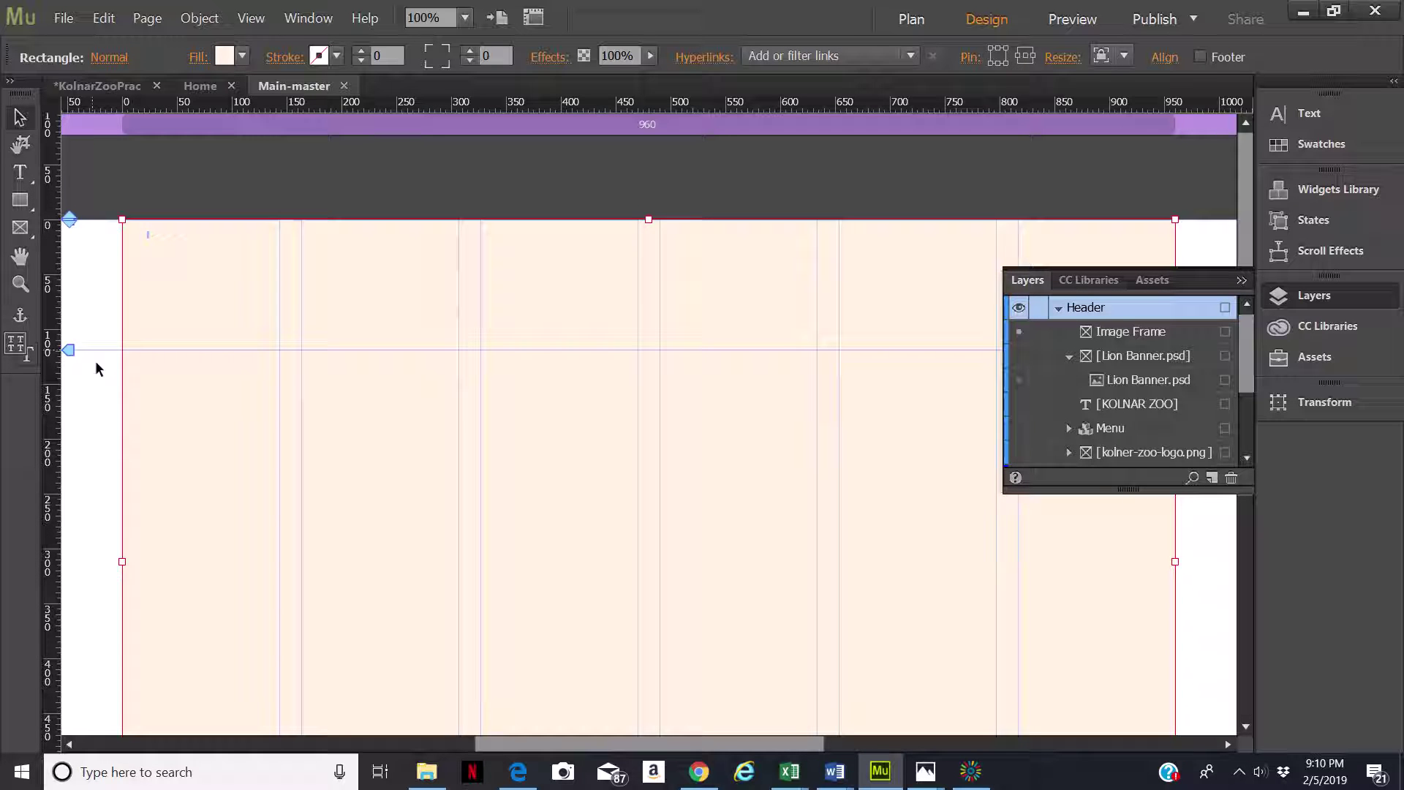
left_click(92, 403)
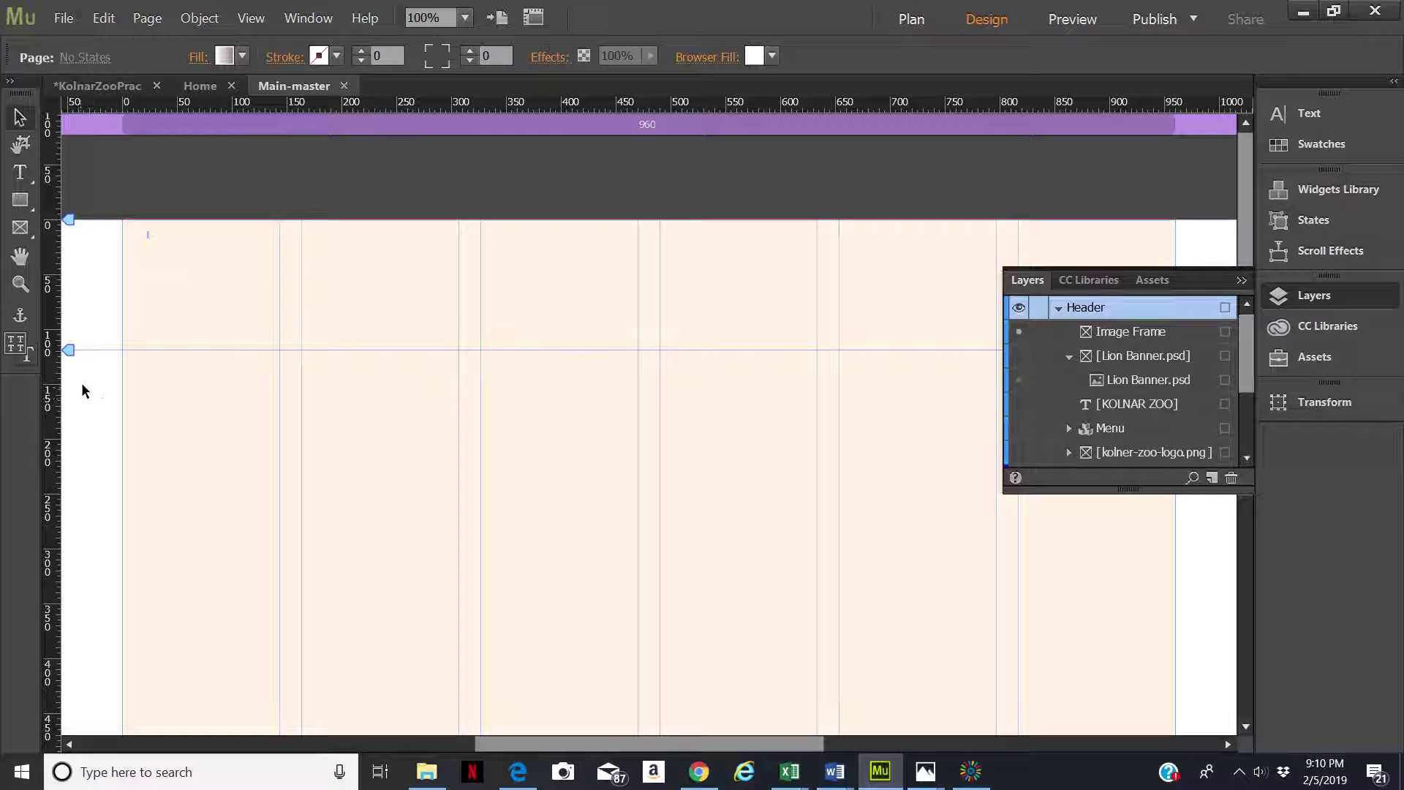
Draw an image frame about 960 px wide and 119 px high across the page, from its top to the header guide.
left_click(21, 226)
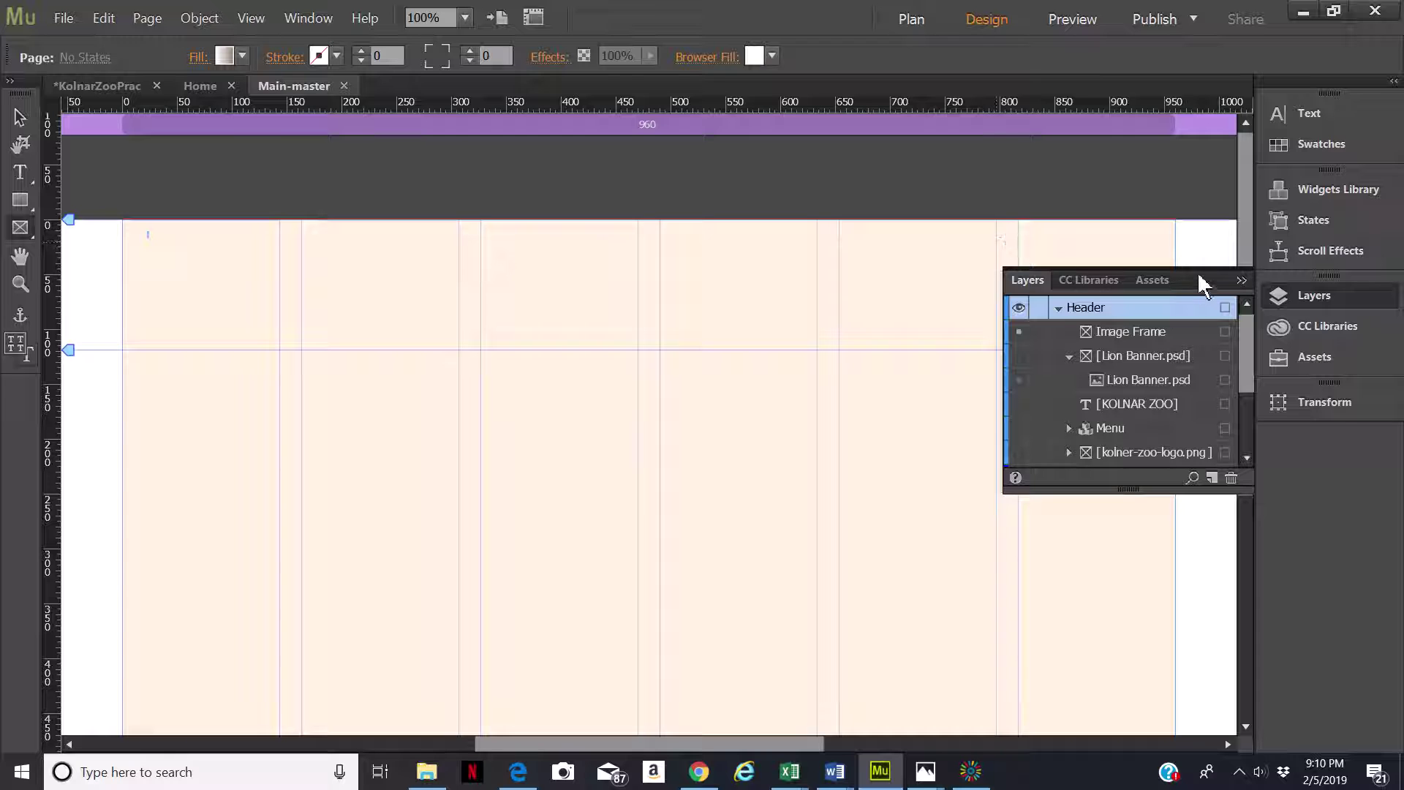
left_click_drag(1198, 276, 1189, 429)
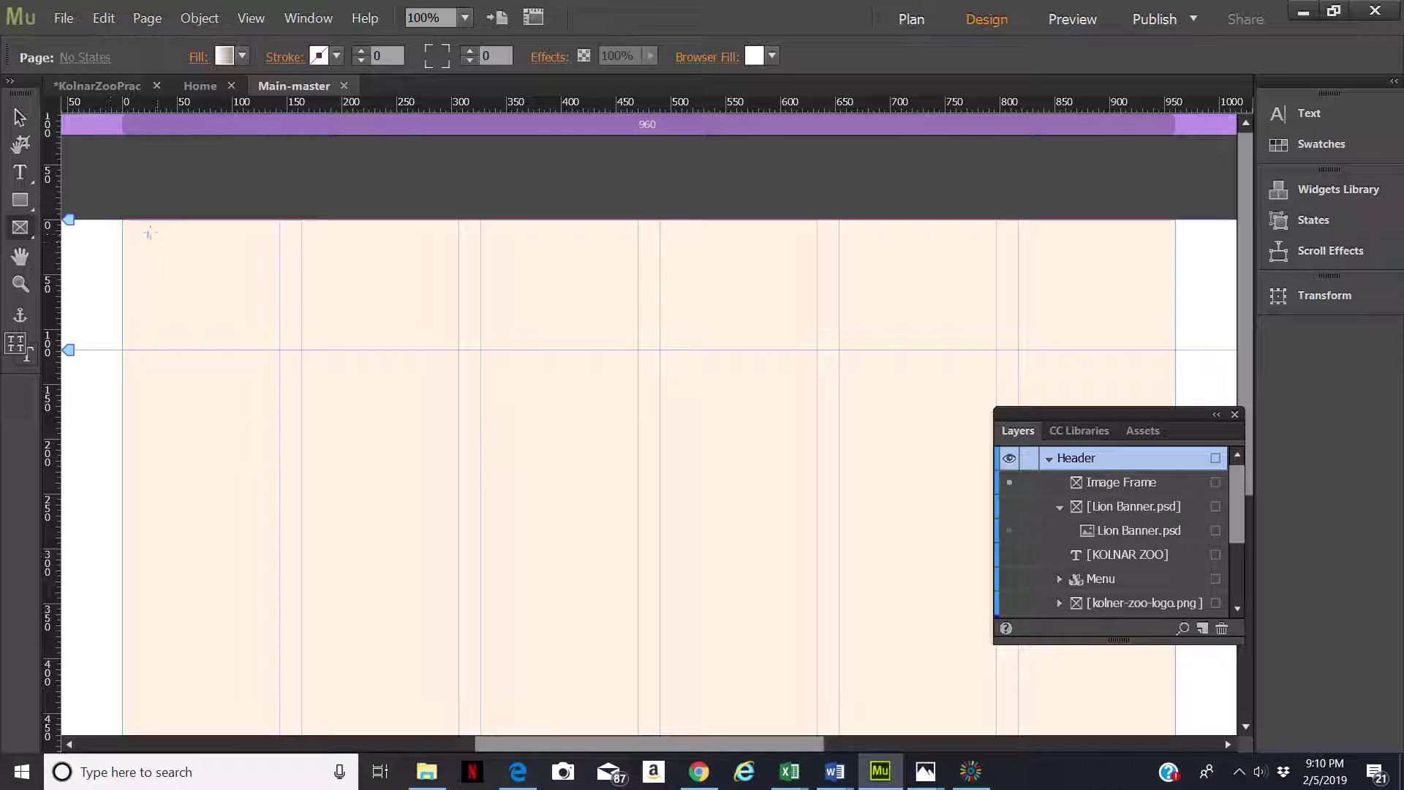
left_click_drag(121, 217, 1175, 350)
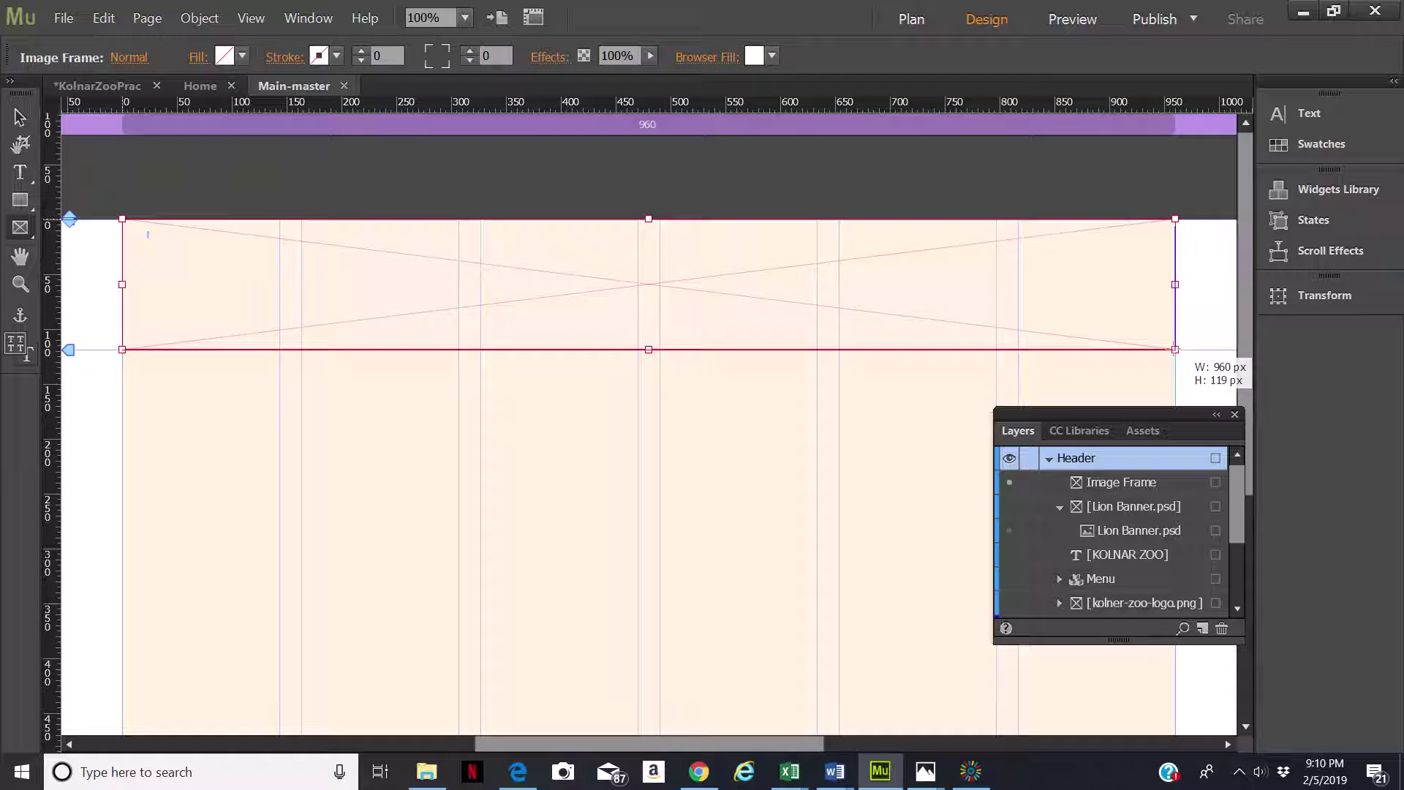
left_click_drag(1175, 349, 1175, 350)
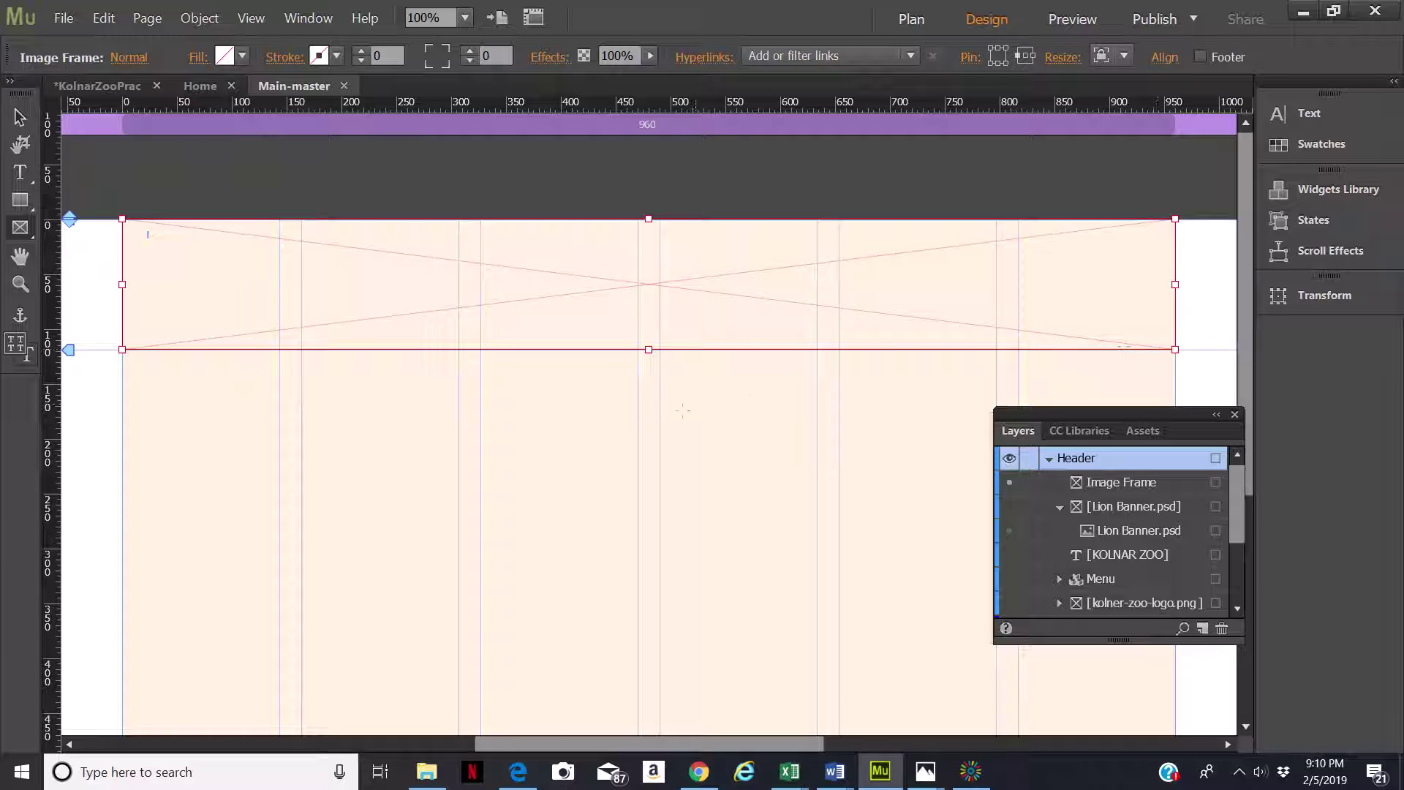
Switch to Chrome and look through the Google image results for "african animal banner".
left_click(704, 775)
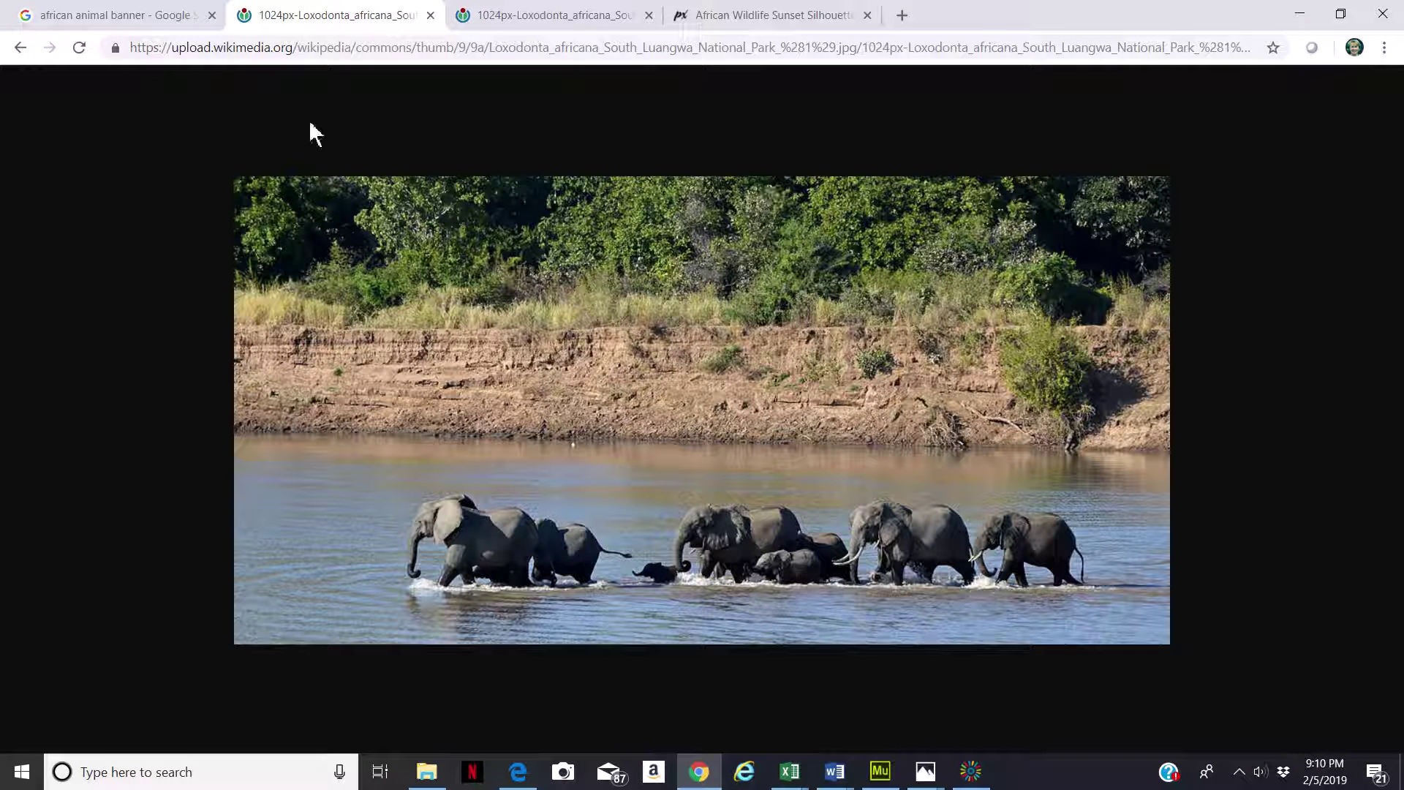
left_click(13, 48)
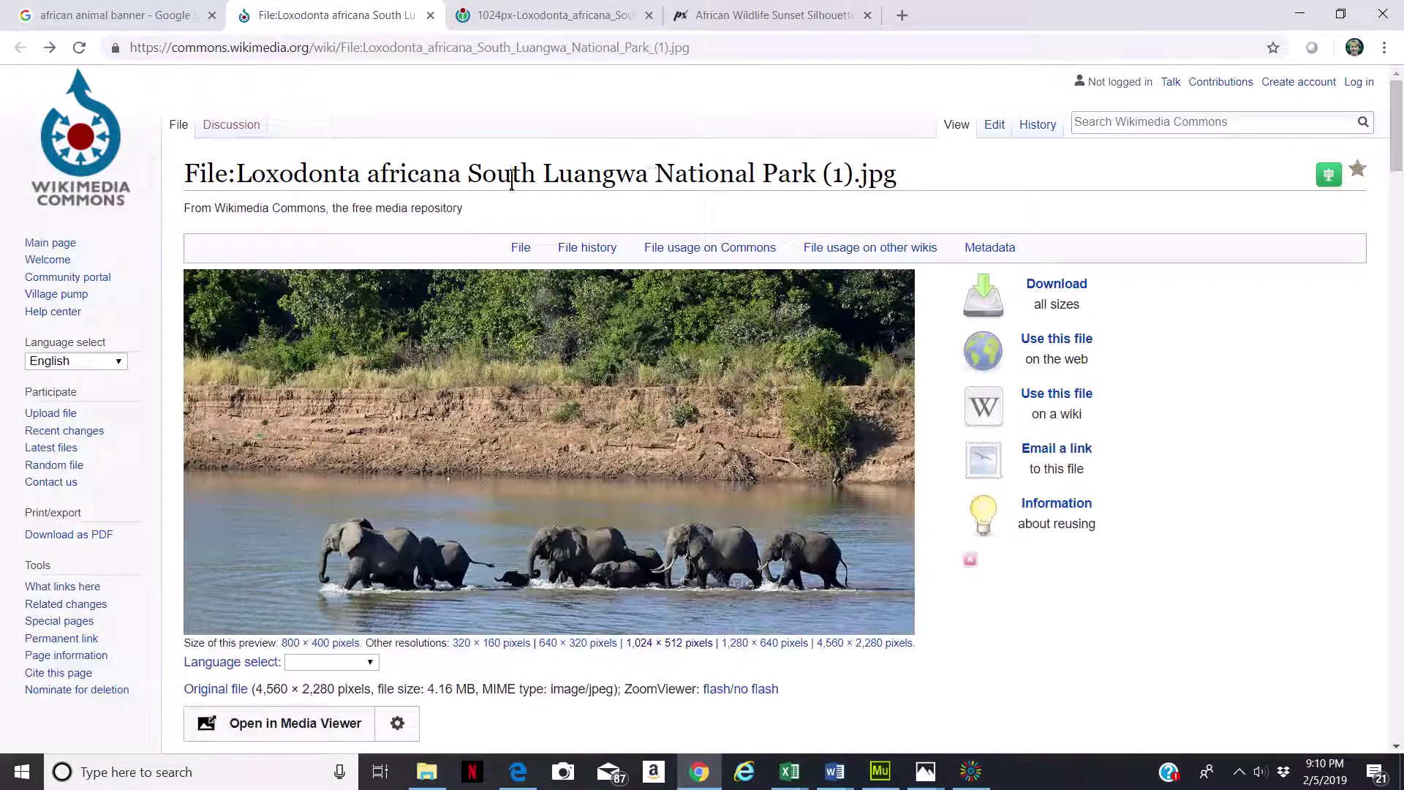
left_click(139, 22)
scroll(366, 117, "down", 10)
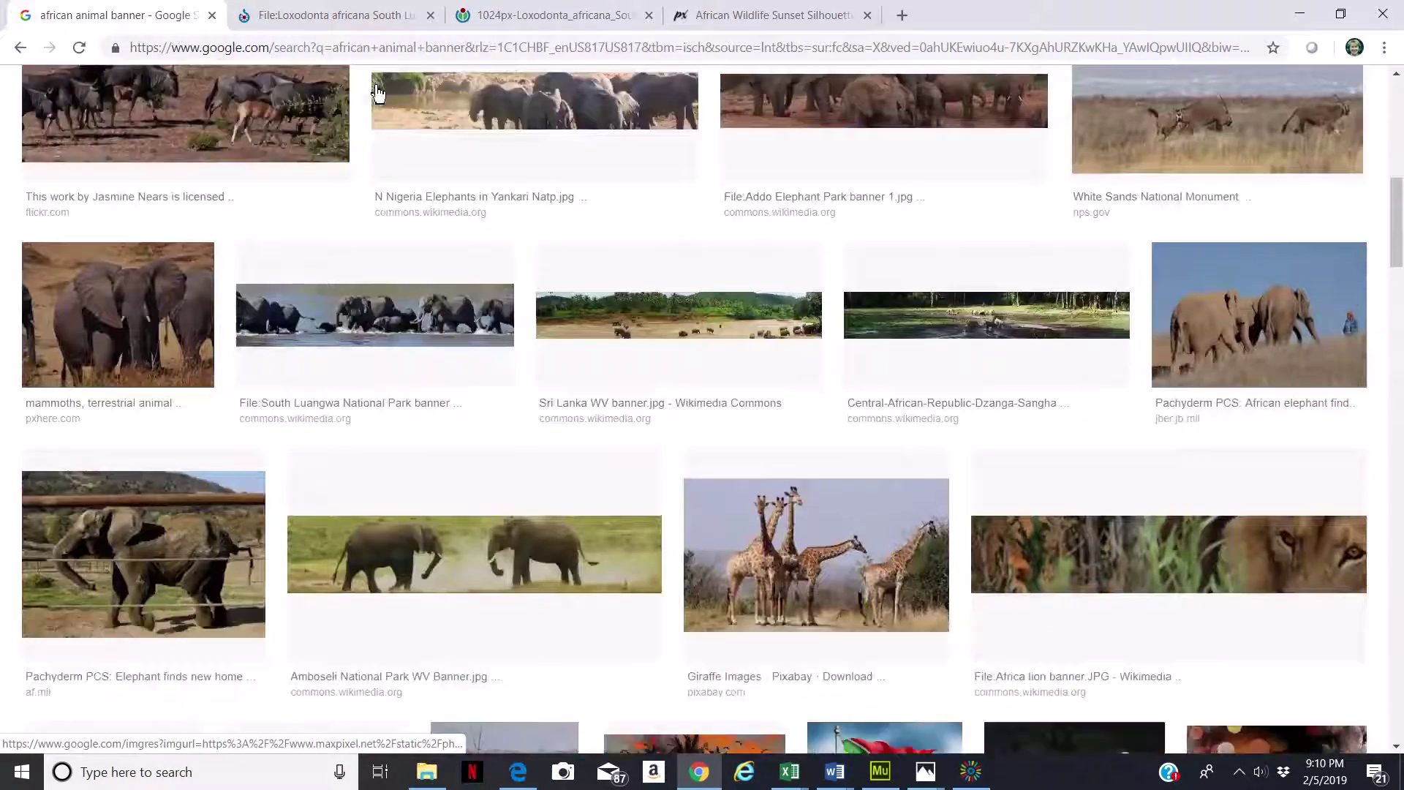
left_click_drag(1397, 176, 1402, 91)
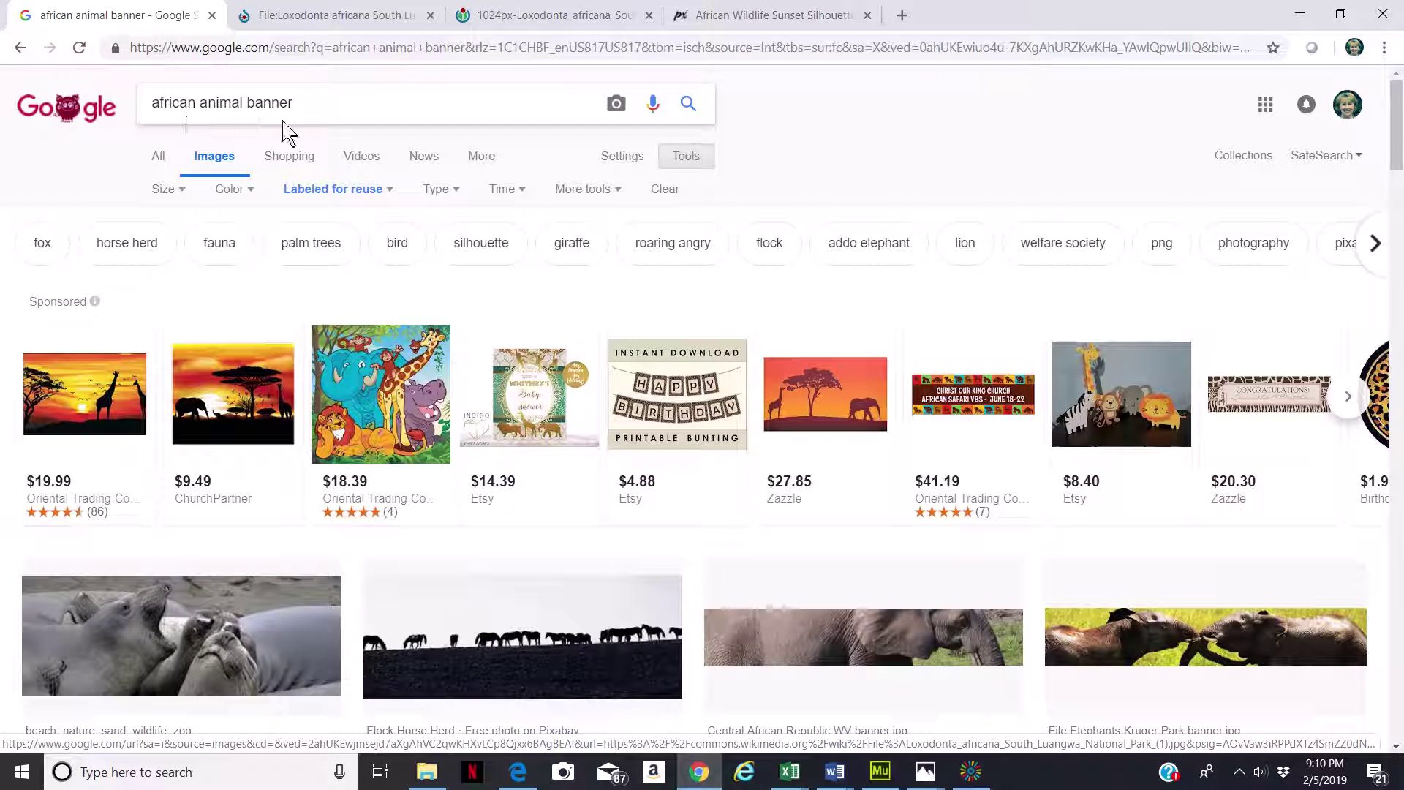
Examine the usage rights options of the image search, including Labeled for reuse.
left_click(687, 157)
left_click(686, 156)
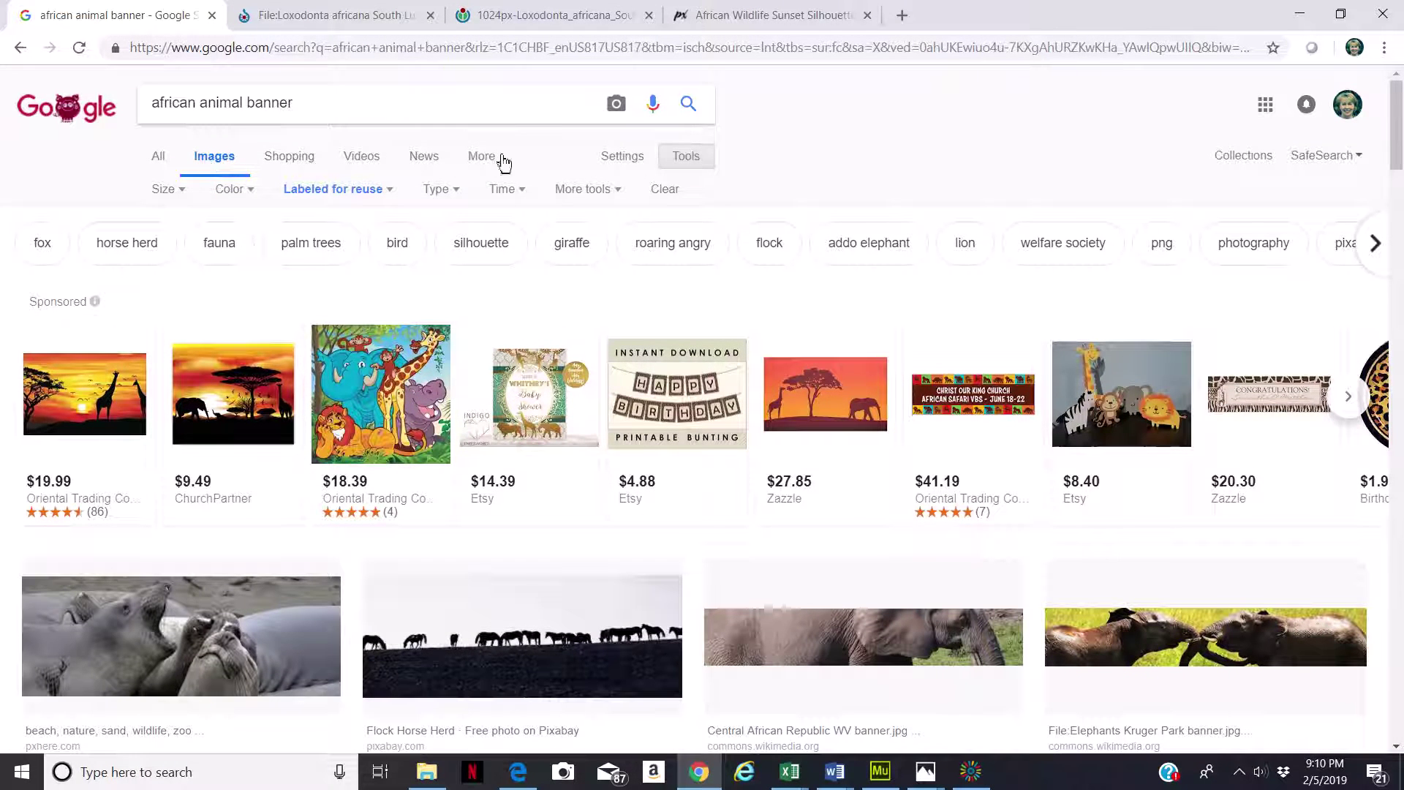
left_click(389, 191)
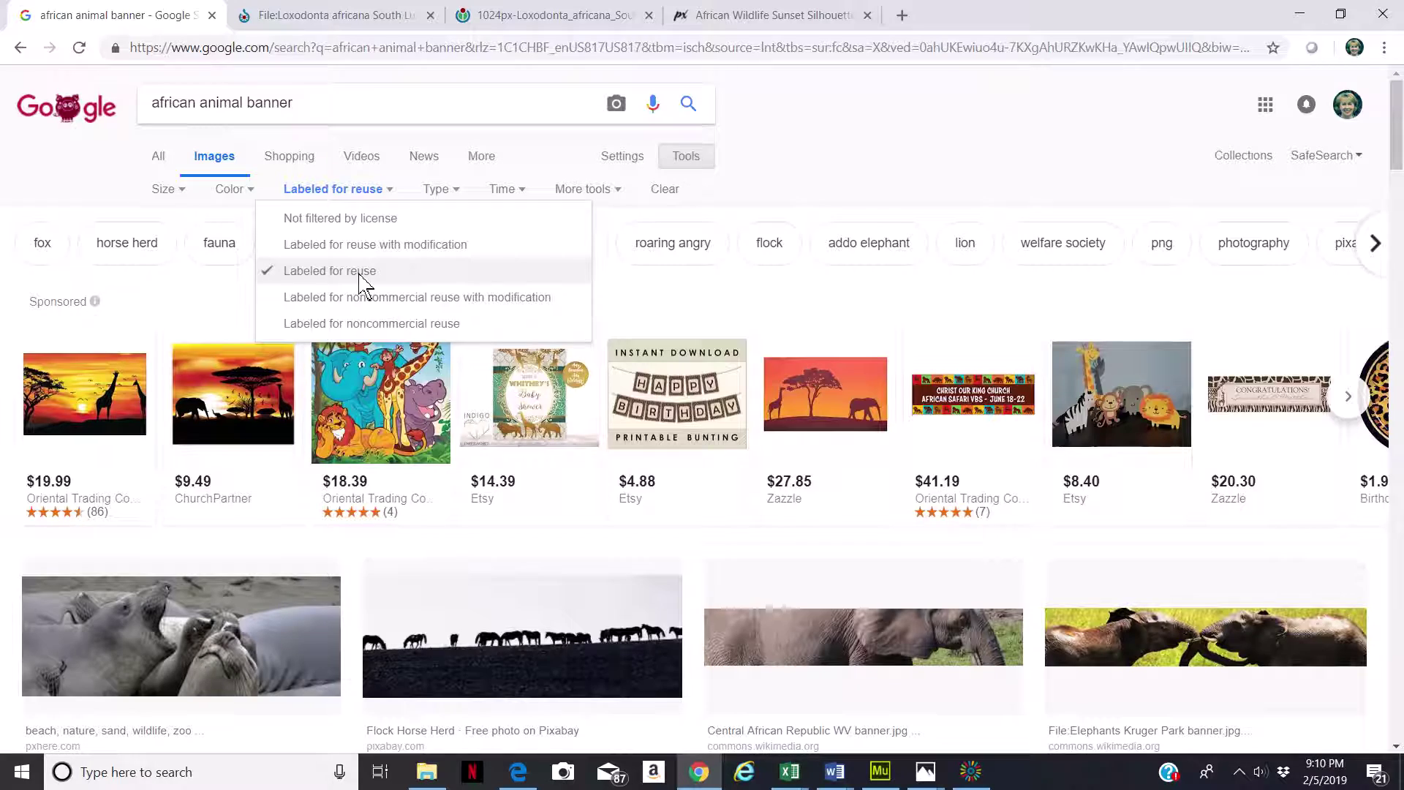
Find the Loxodonta africana South Luangwa elephant image in the results and open its Wikimedia Commons page.
scroll(812, 276, "down", 10)
scroll(883, 263, "down", 10)
scroll(890, 275, "up", 1)
scroll(891, 275, "down", 2)
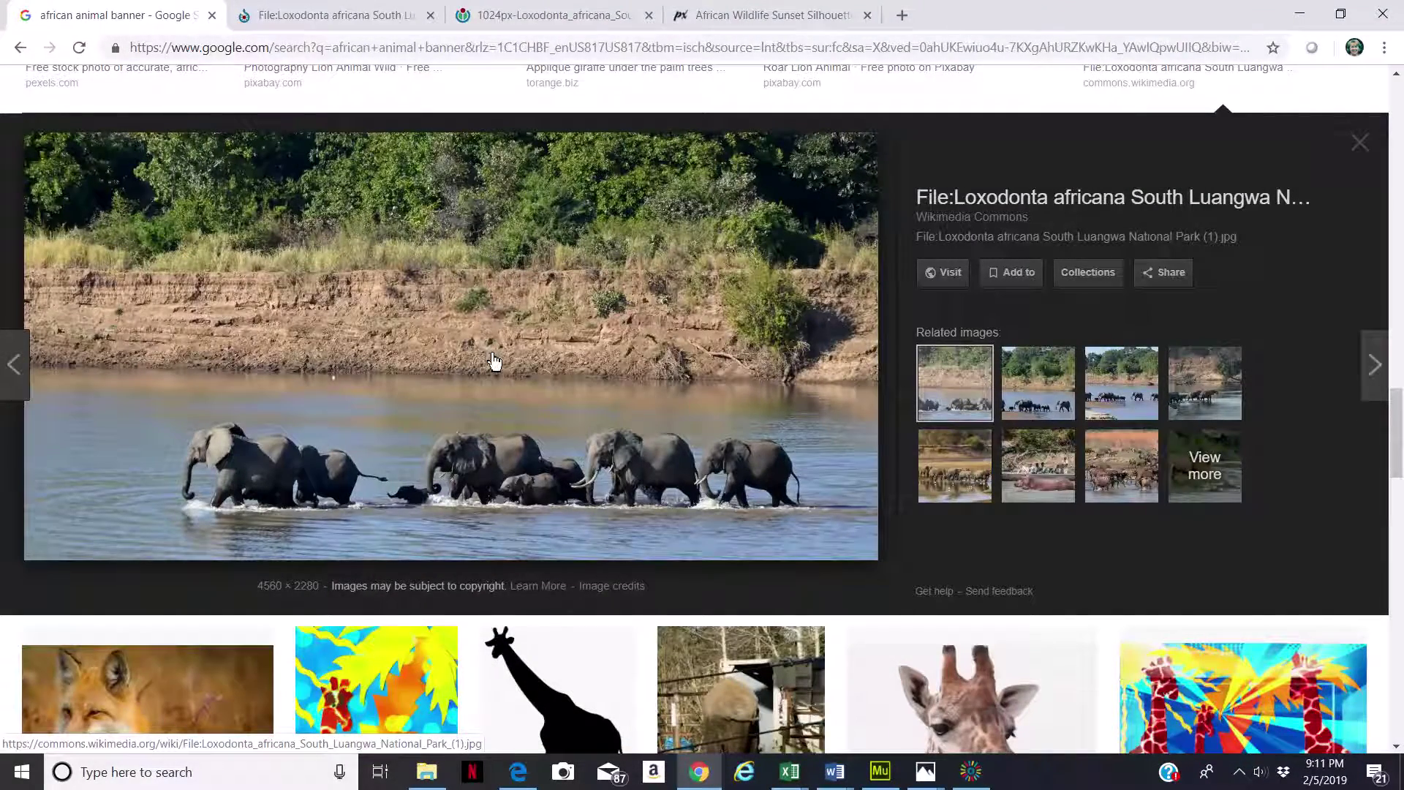
left_click(953, 277)
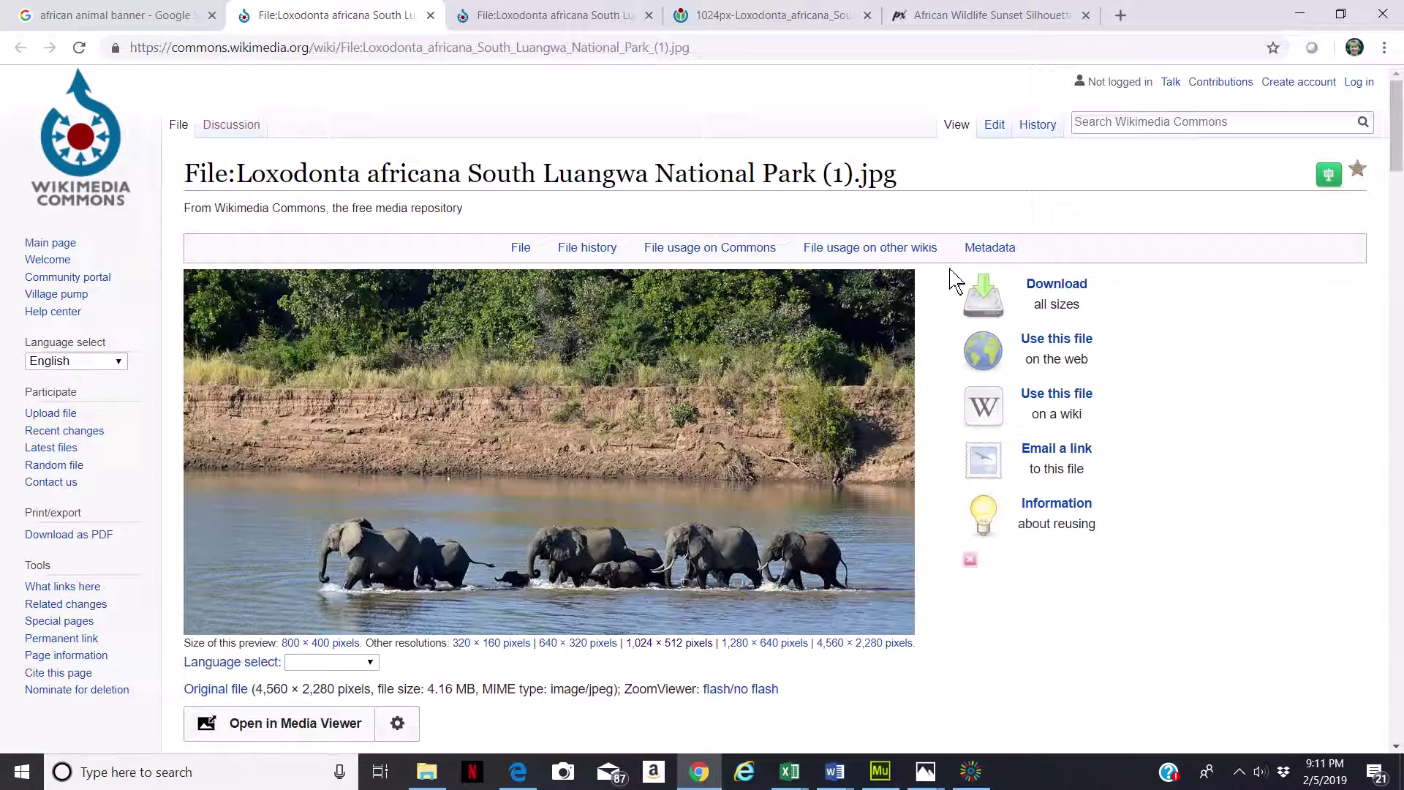
Open the 1024px version of the elephant image and check for its saved copy in the Assets folder.
left_click(1060, 288)
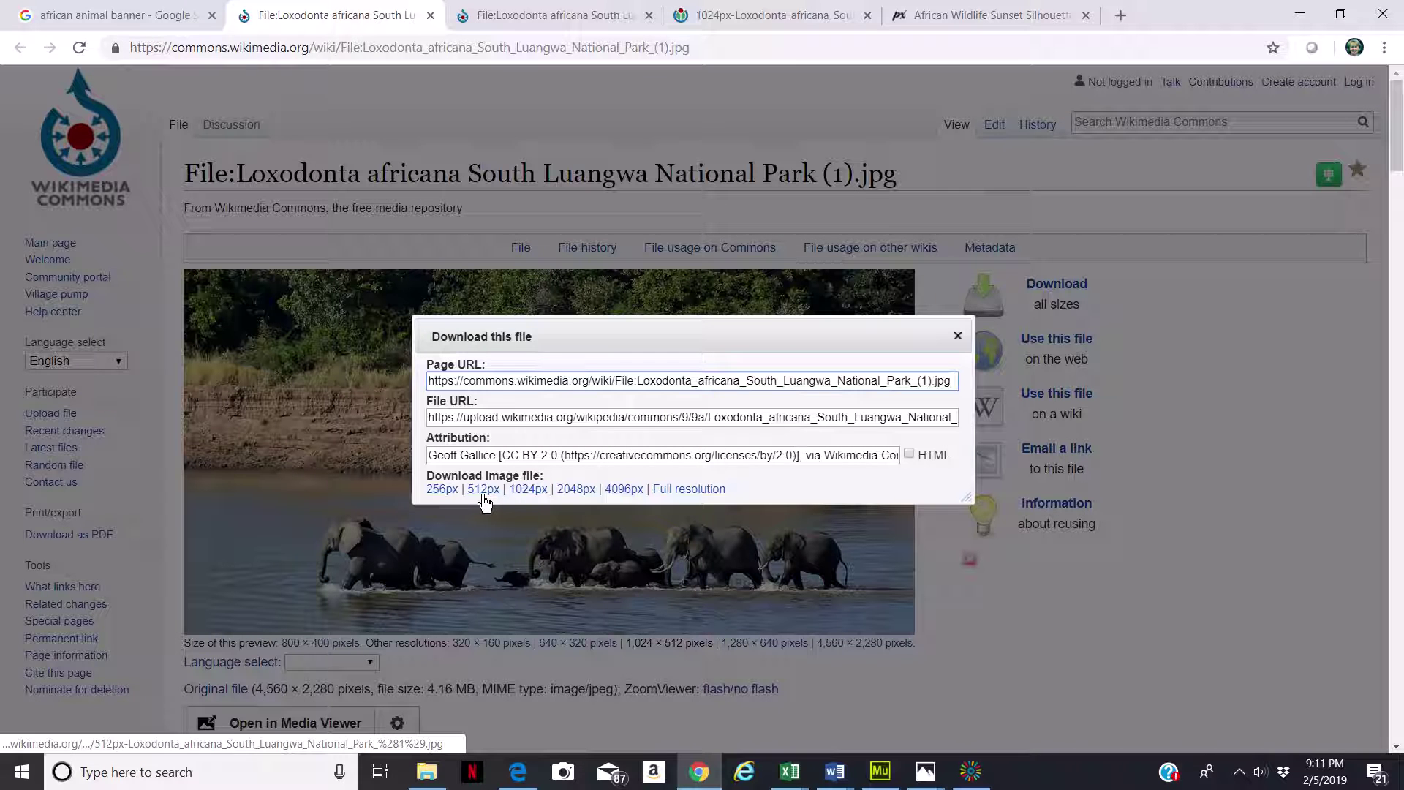
left_click(528, 489)
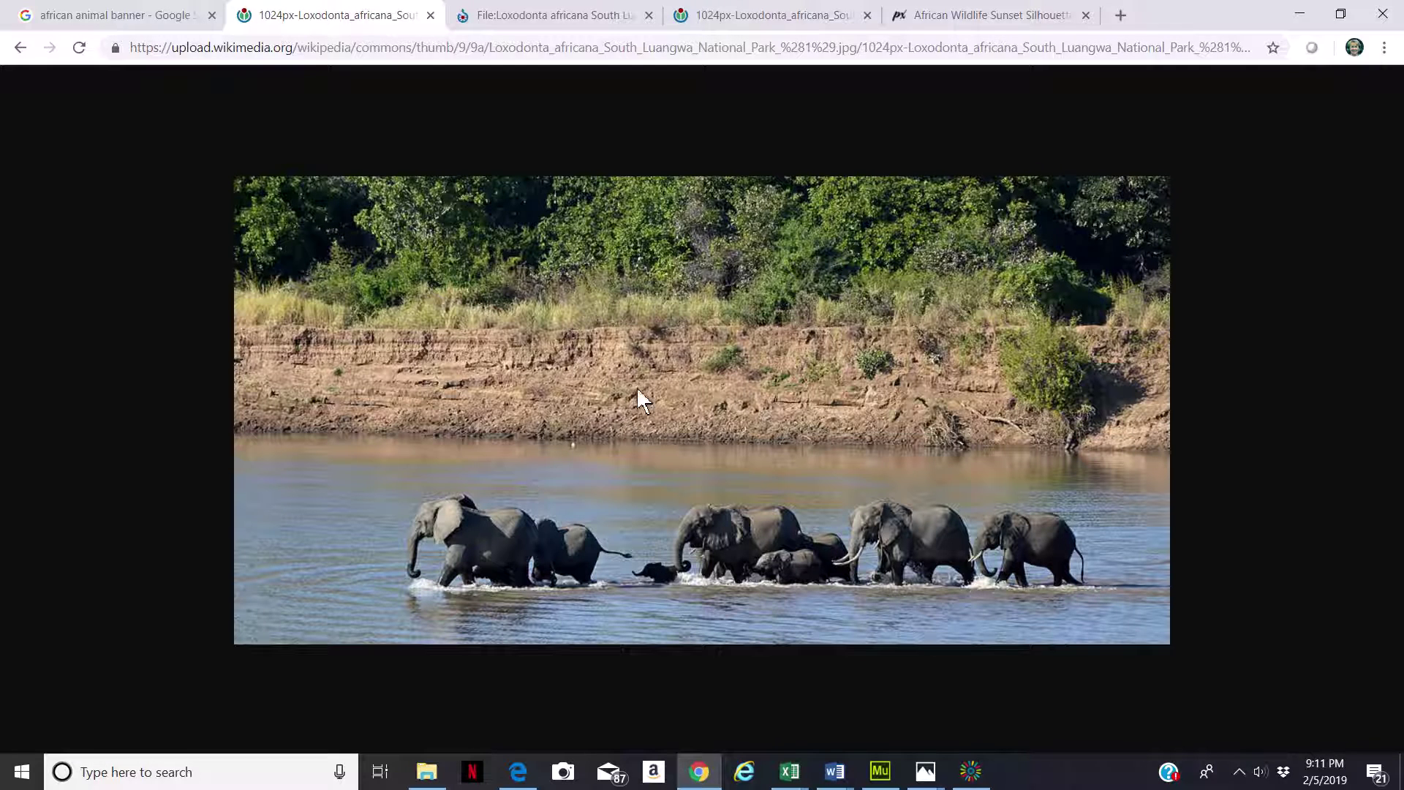
right_click(660, 302)
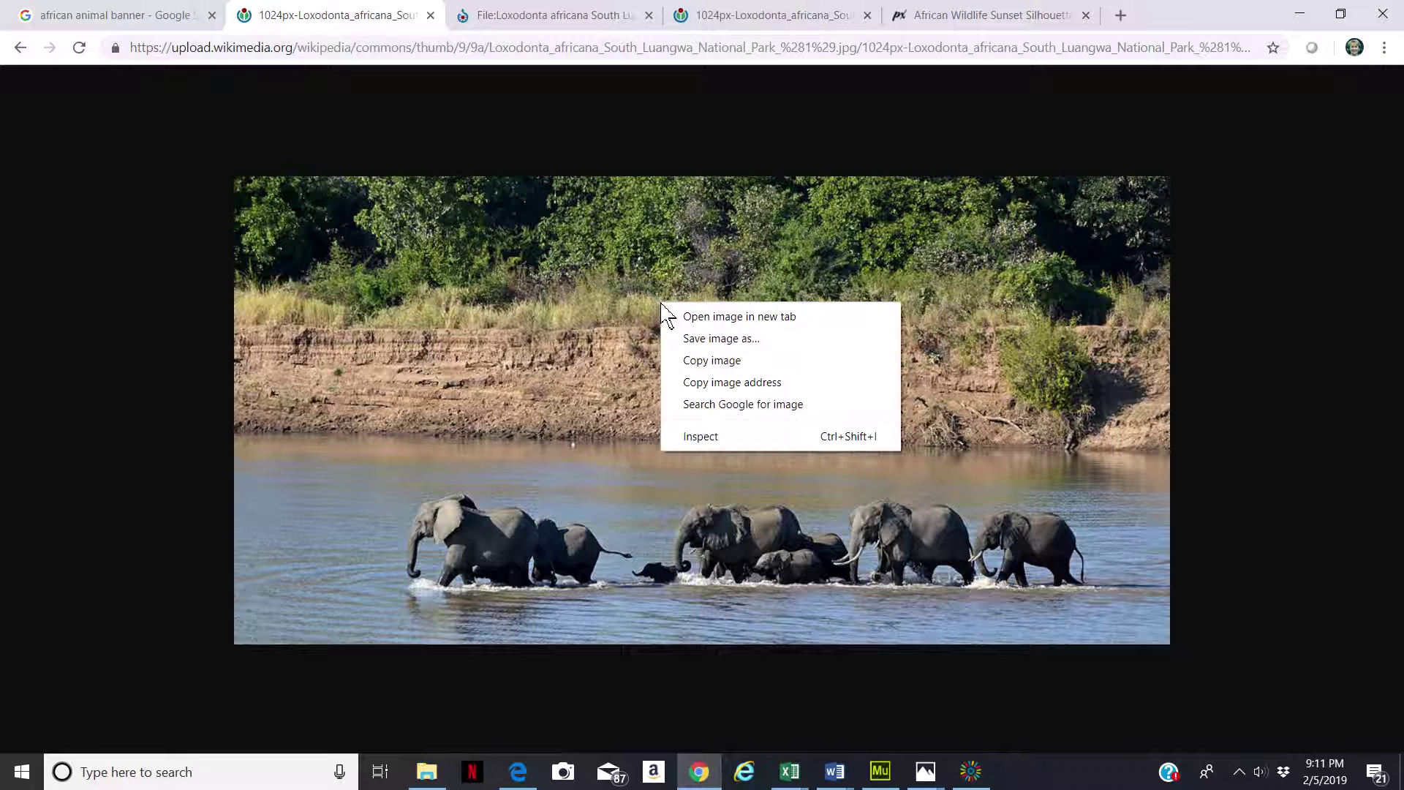
left_click(700, 339)
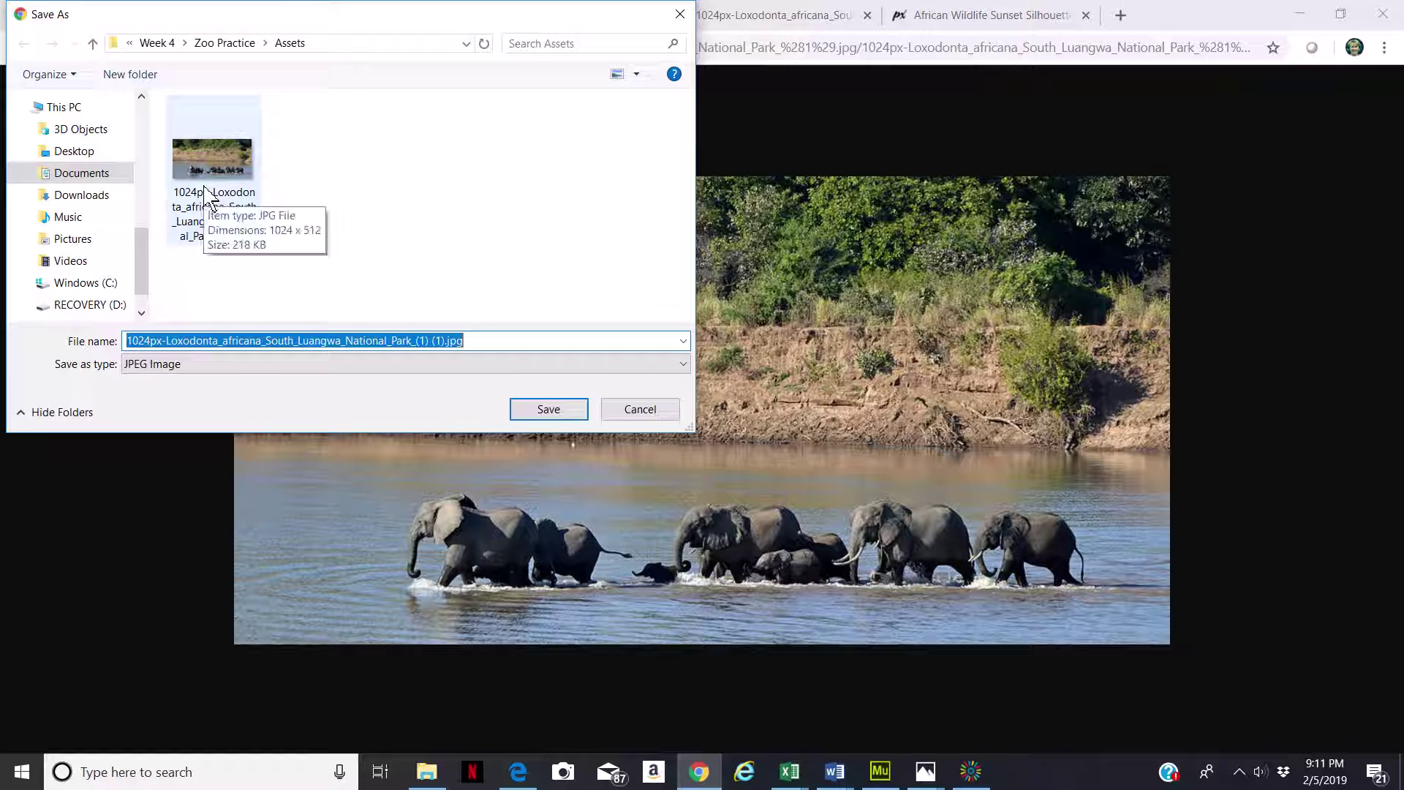
left_click(662, 411)
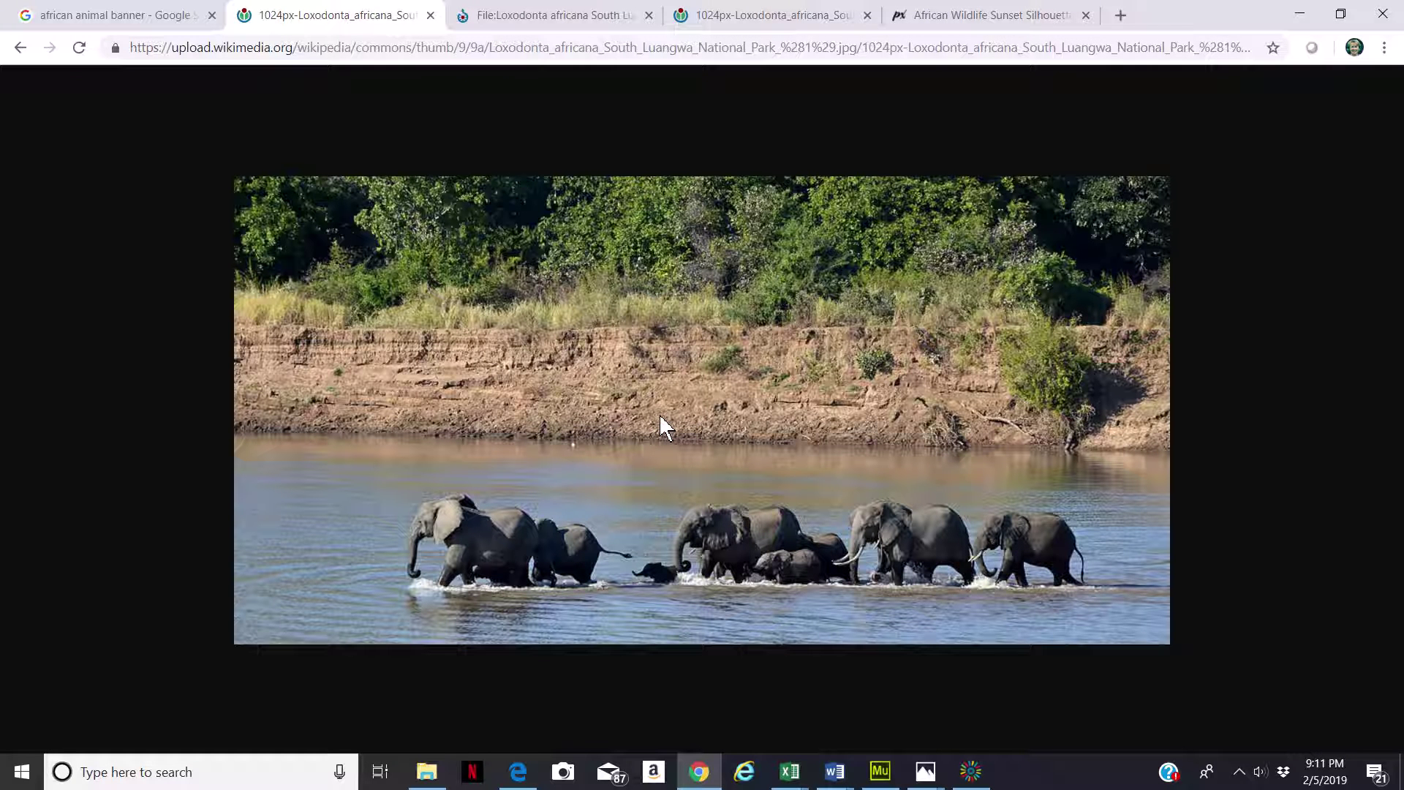
Switch to Adobe Muse and examine the header frame's fill image option and the images available in the Assets folder.
left_click(881, 777)
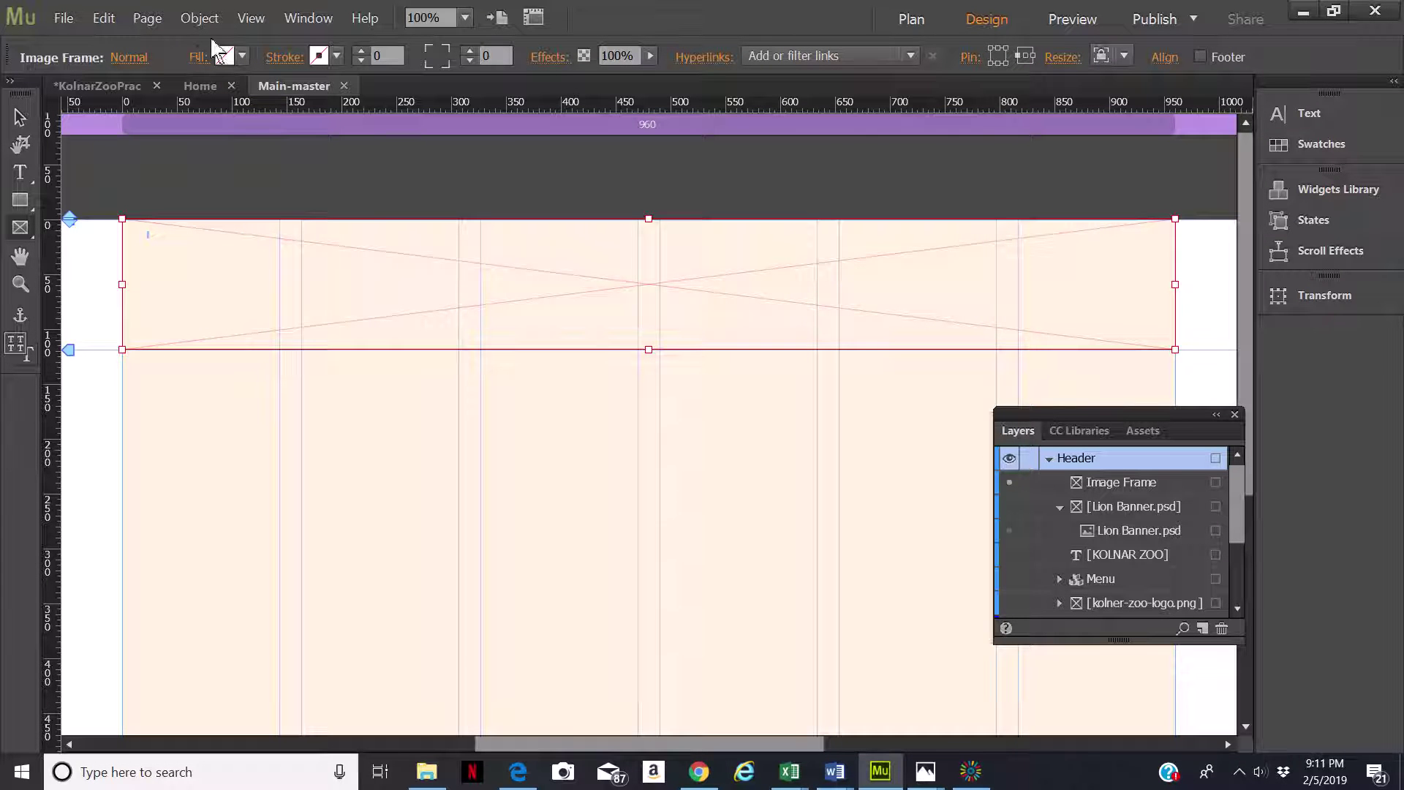
left_click(195, 58)
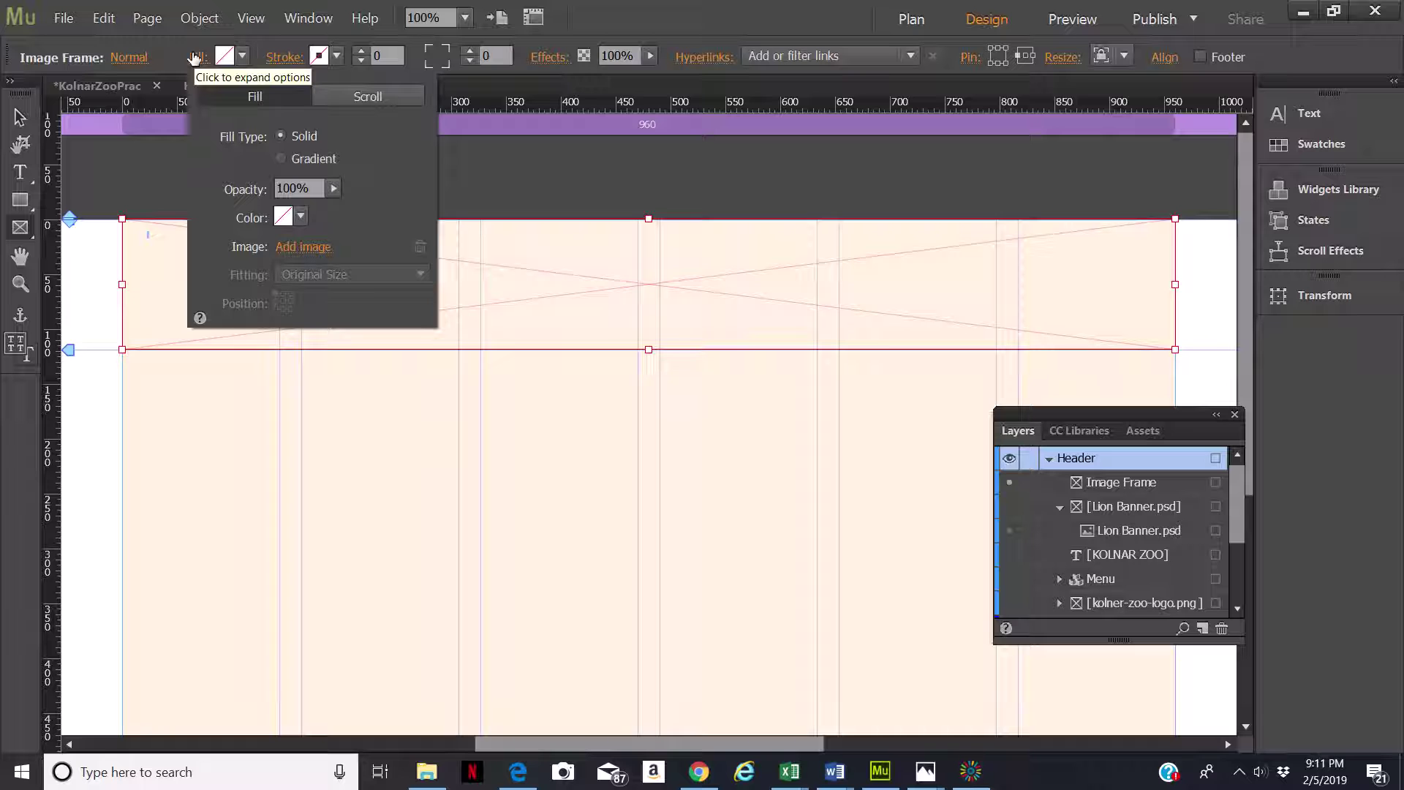
left_click(302, 247)
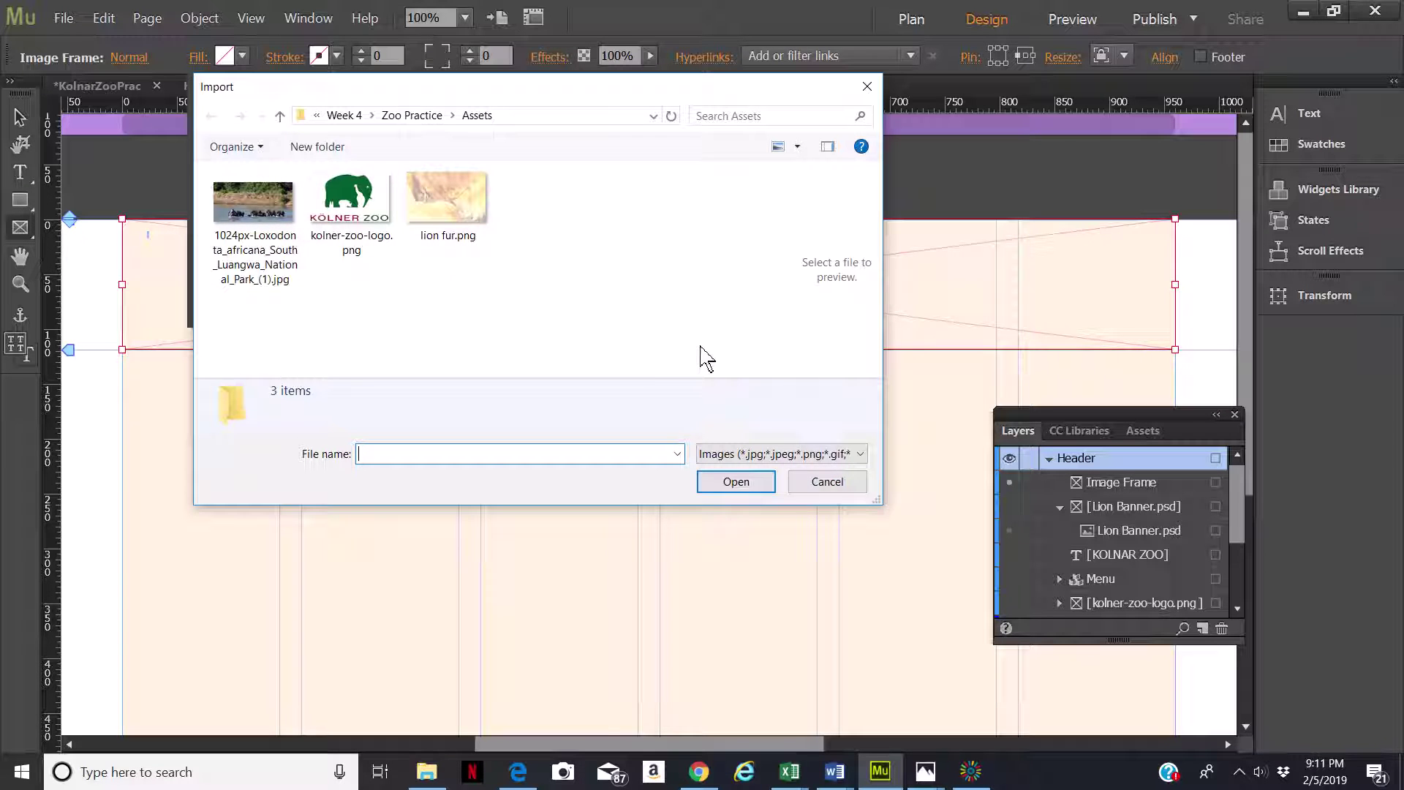
left_click(827, 482)
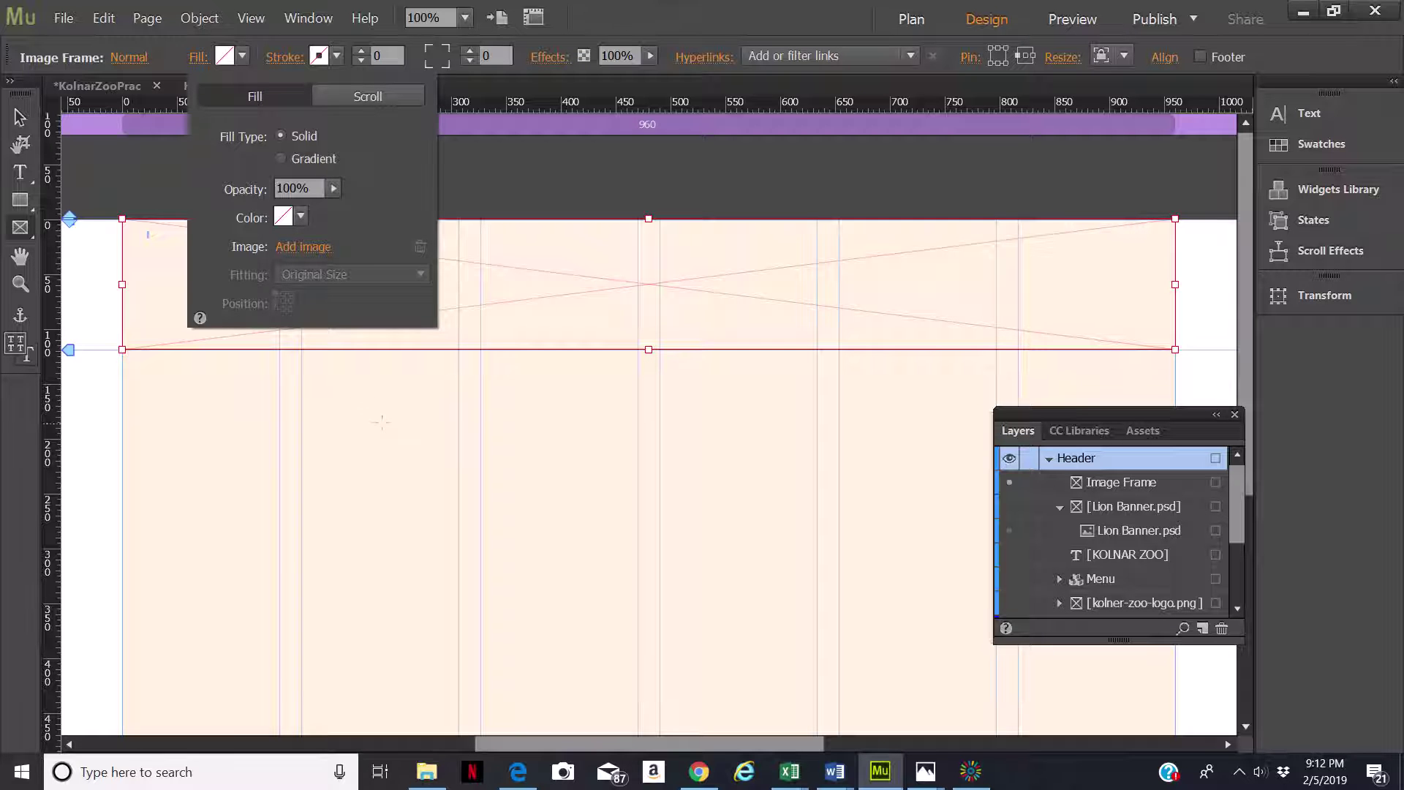
left_click(455, 442)
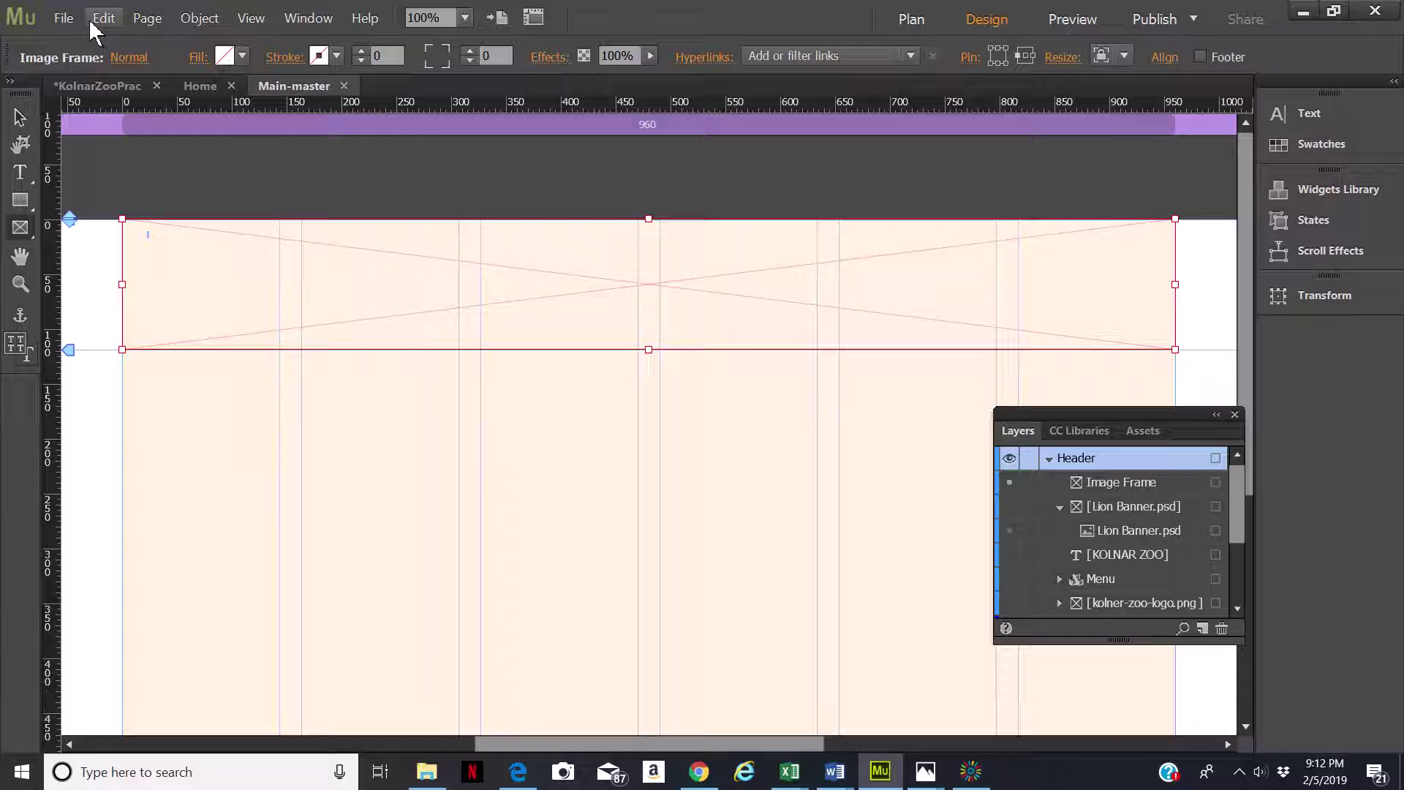
Place 1024px-Loxodonta_africana_South_Luangwa_National_Park_(1).jpg from the Assets folder at the top-left corner of the page's header frame.
left_click(62, 20)
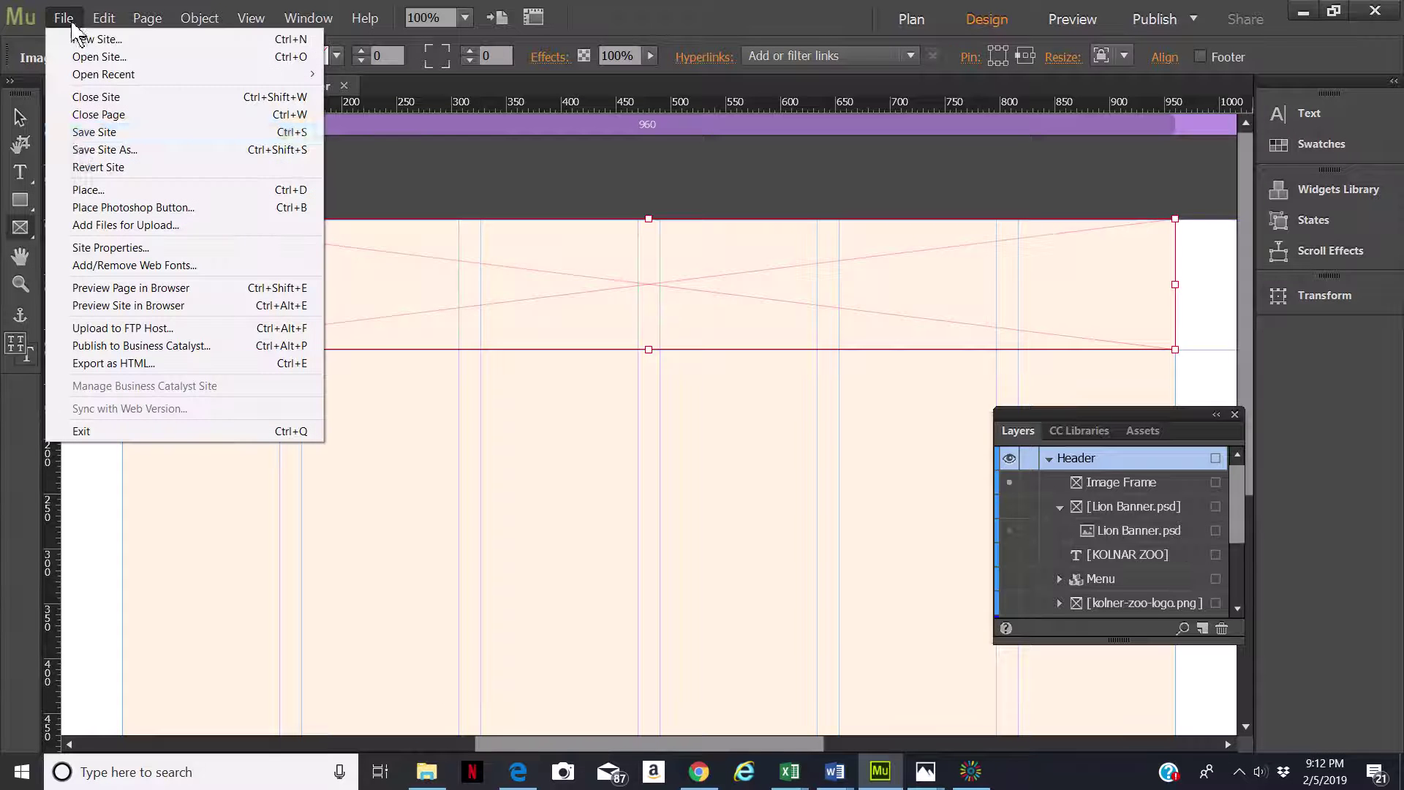
left_click(86, 191)
left_click(60, 135)
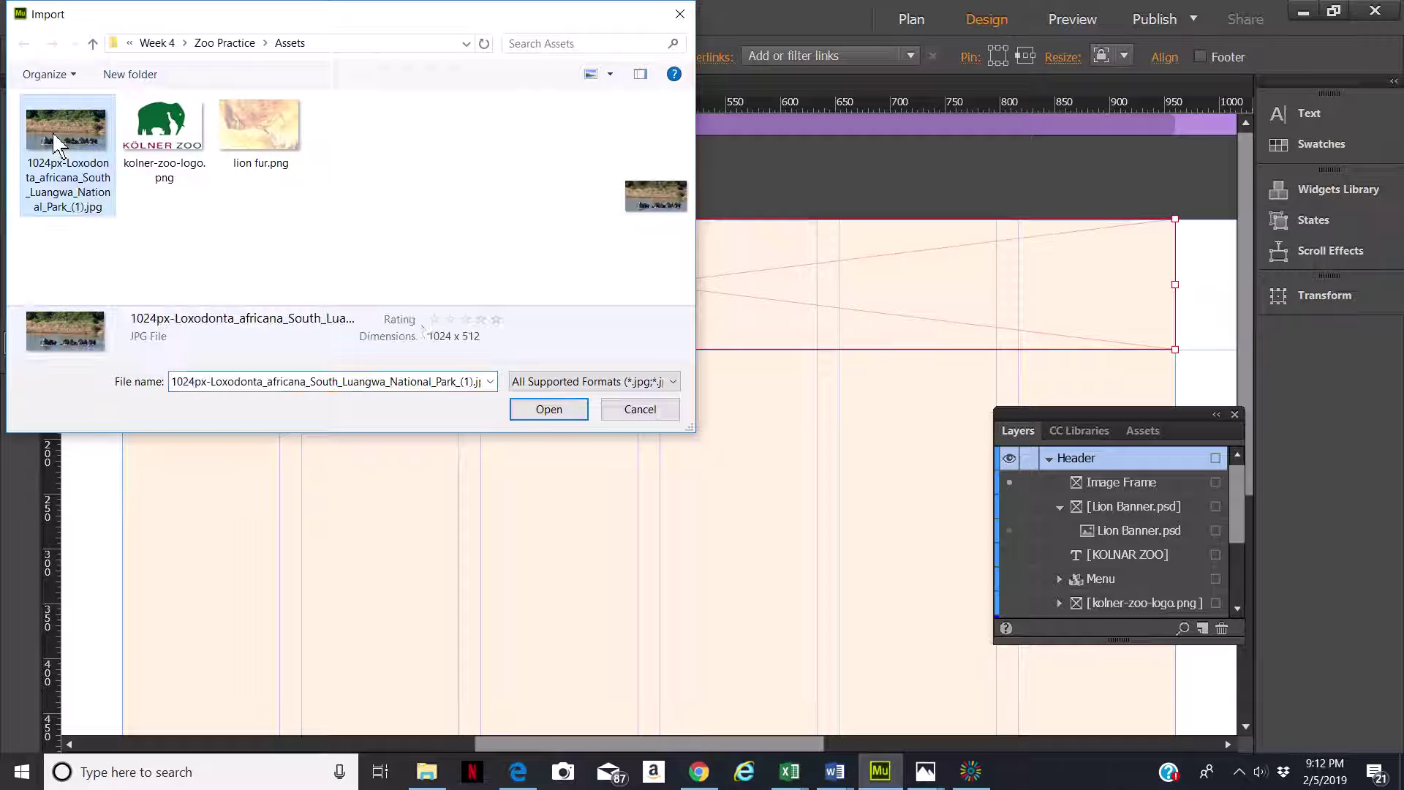
left_click(549, 409)
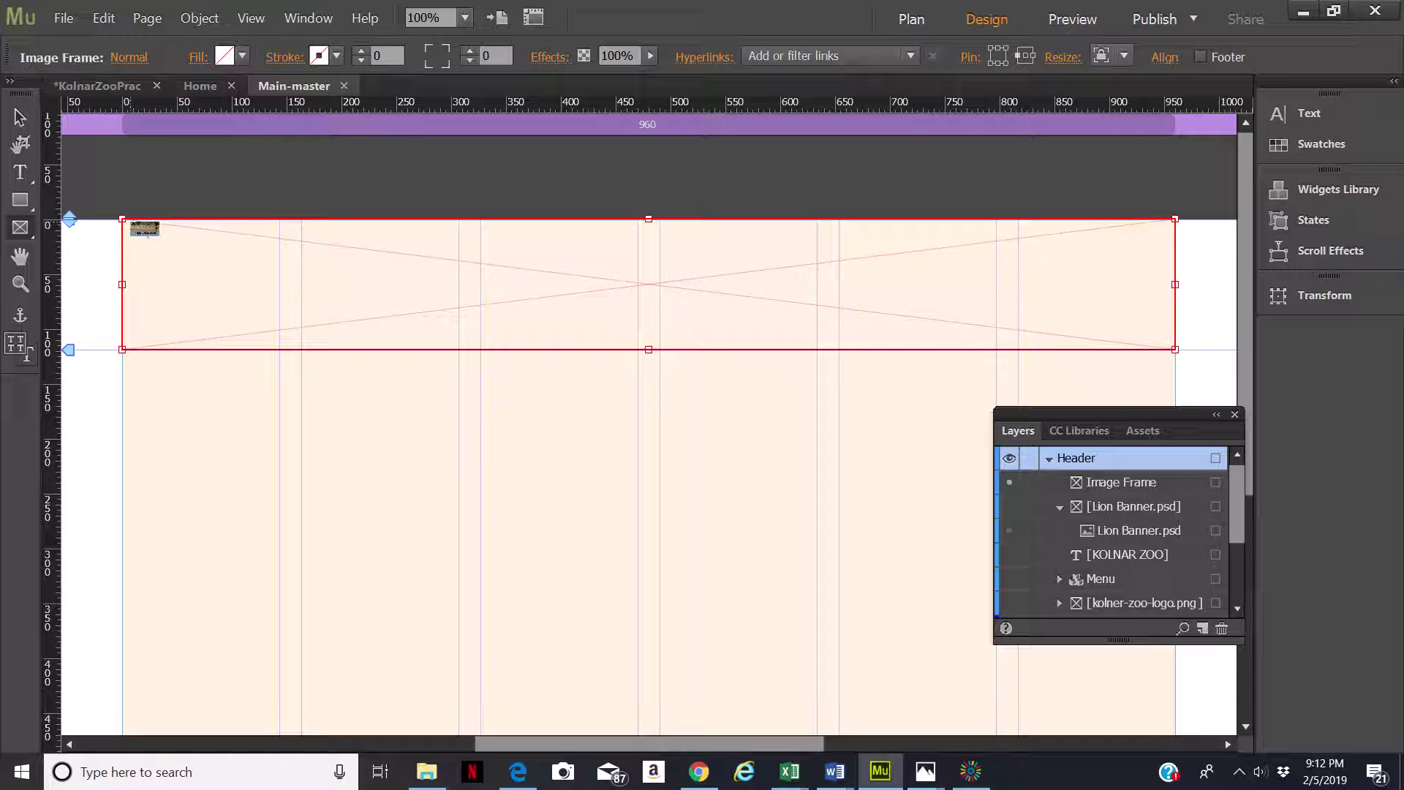
left_click(123, 219)
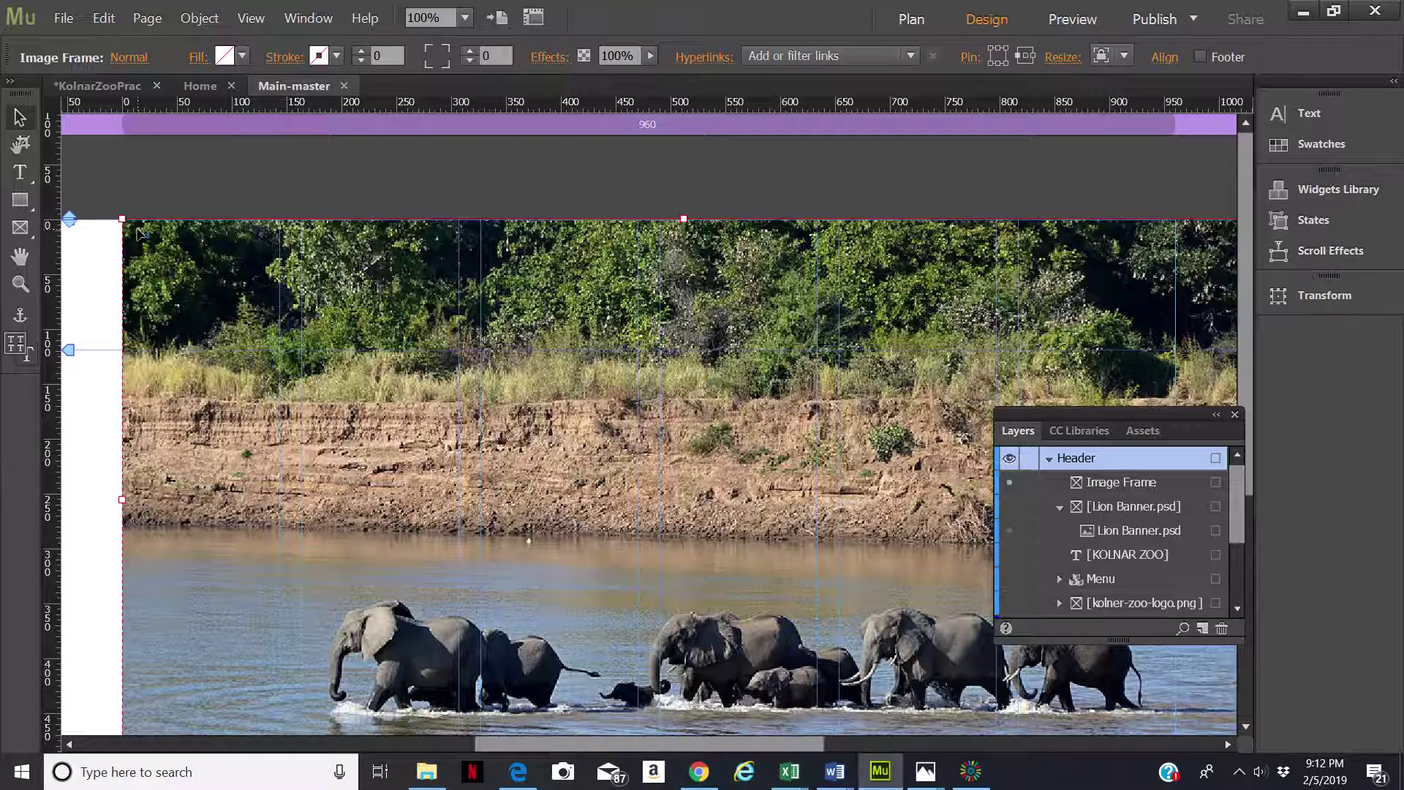
Reposition the elephant image inside its frame with the Crop tool so the herd sits in the header area, at about Y -355.
left_click(20, 147)
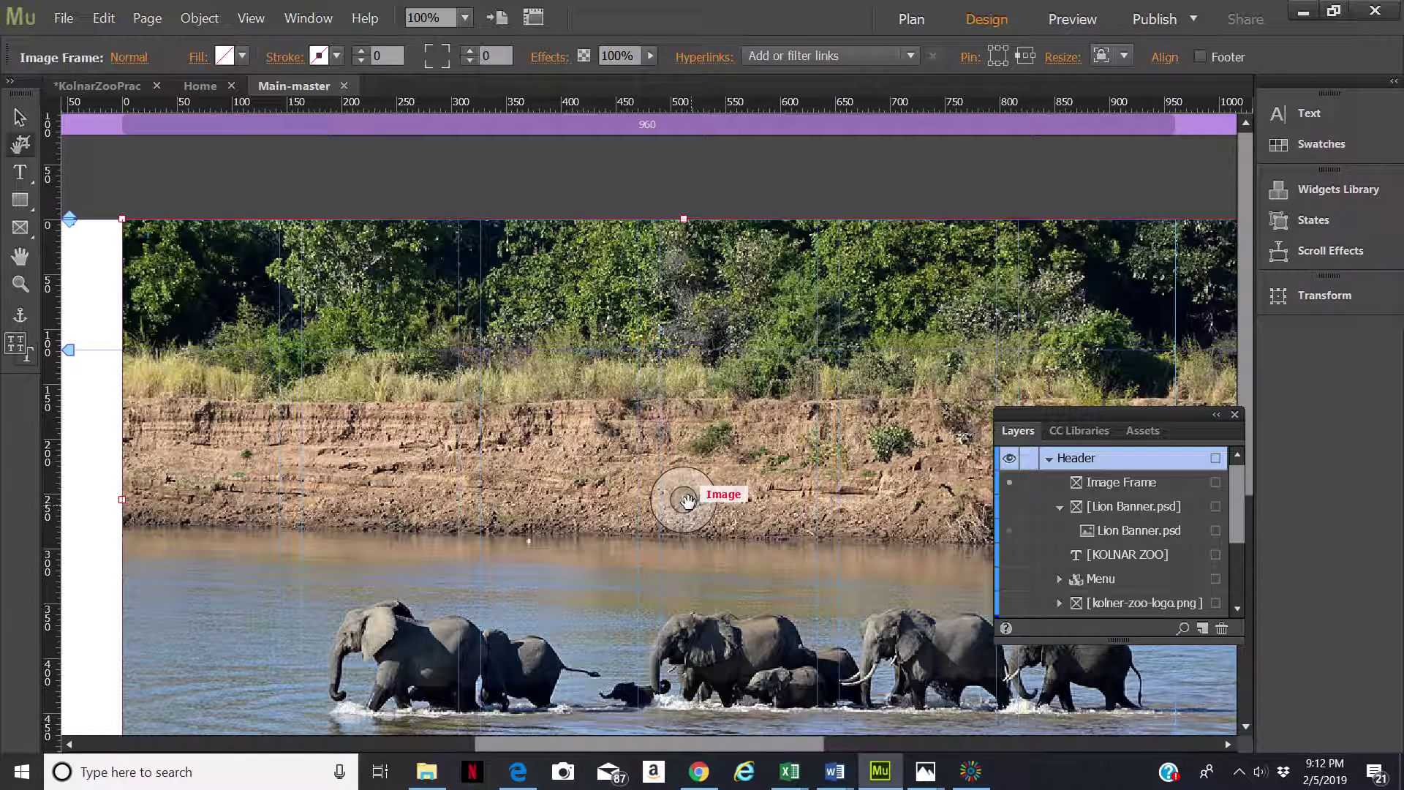
left_click_drag(692, 507, 684, 416)
left_click_drag(680, 497, 687, 416)
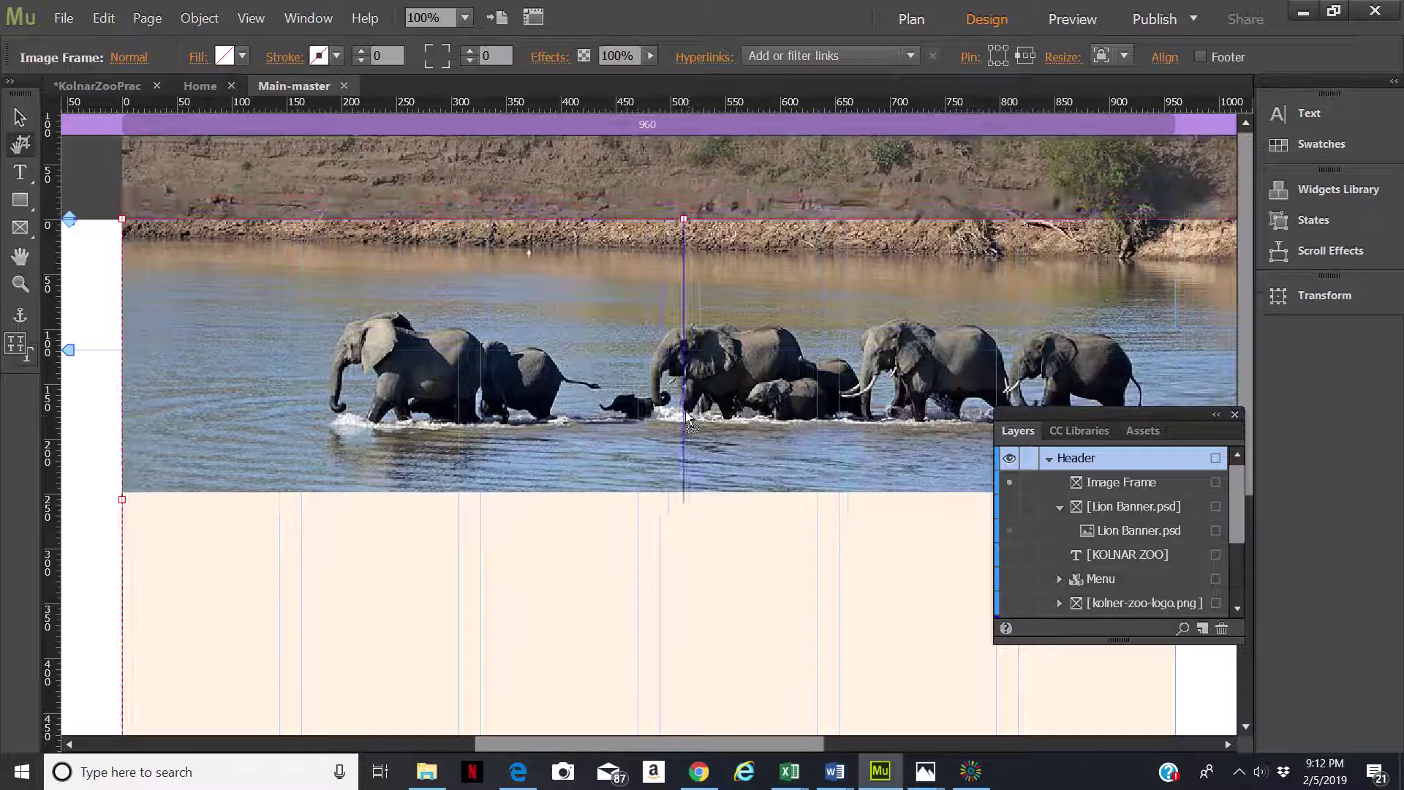
left_click_drag(683, 495, 691, 421)
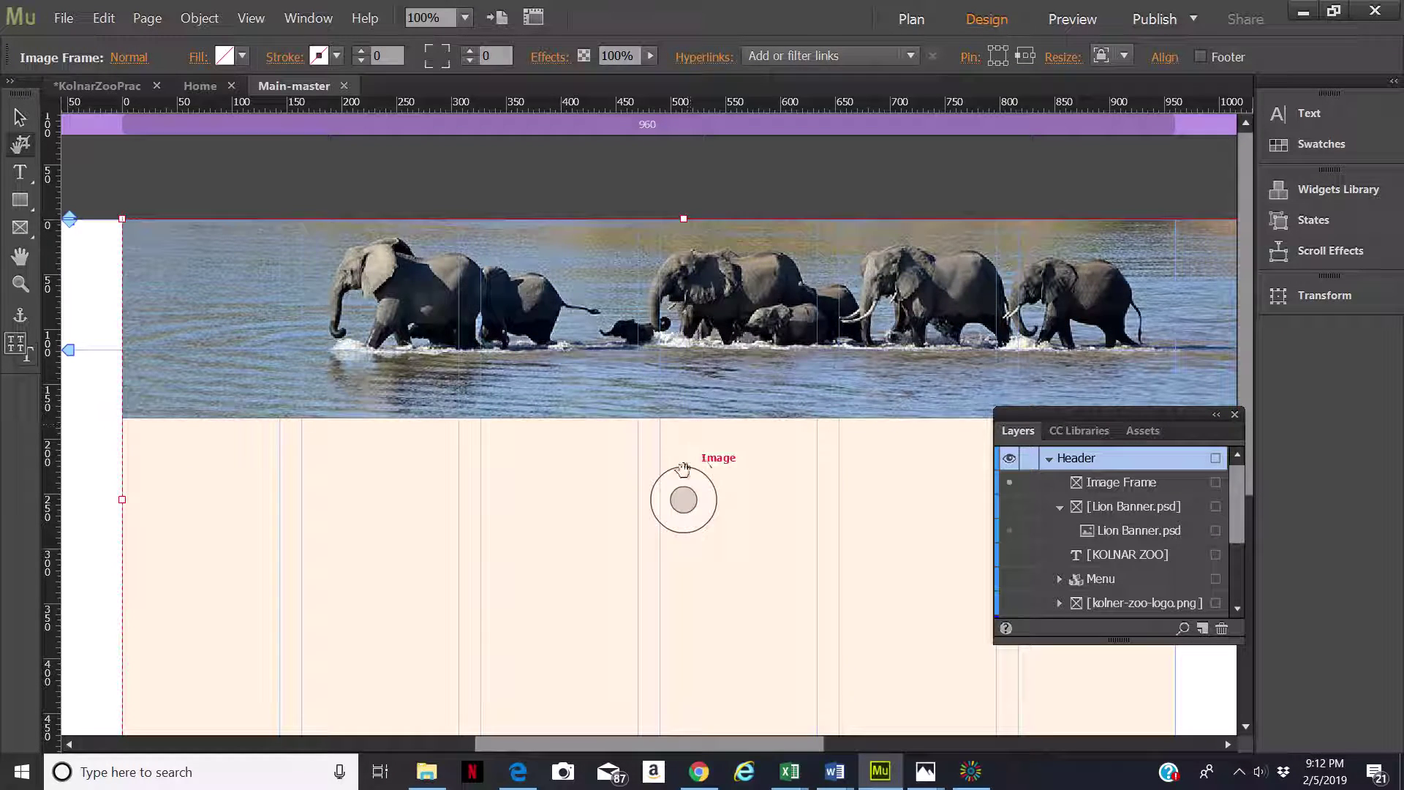
mouse_move(680, 494)
left_mouse_down()
mouse_move(687, 468)
mouse_move(692, 491)
left_mouse_up()
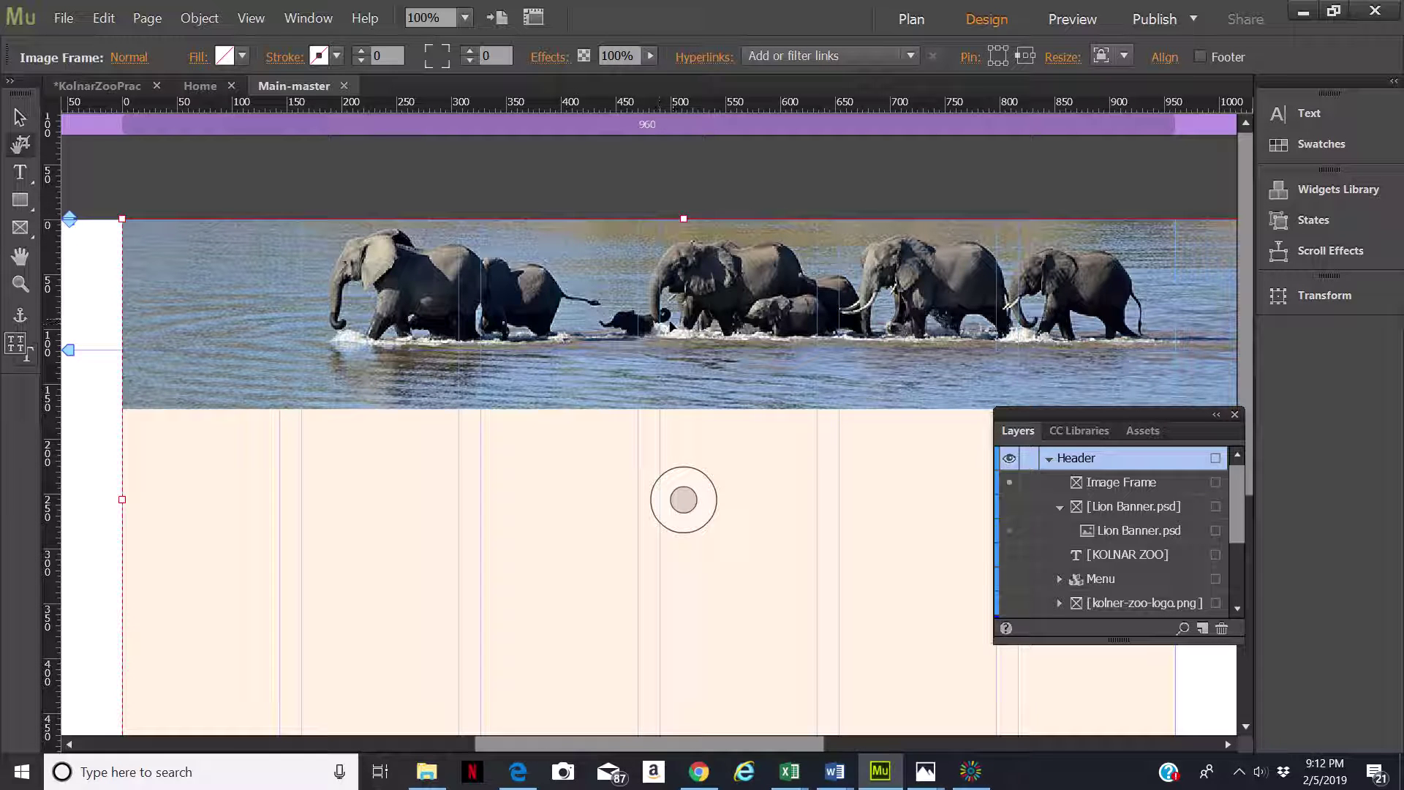
left_click_drag(686, 512, 680, 484)
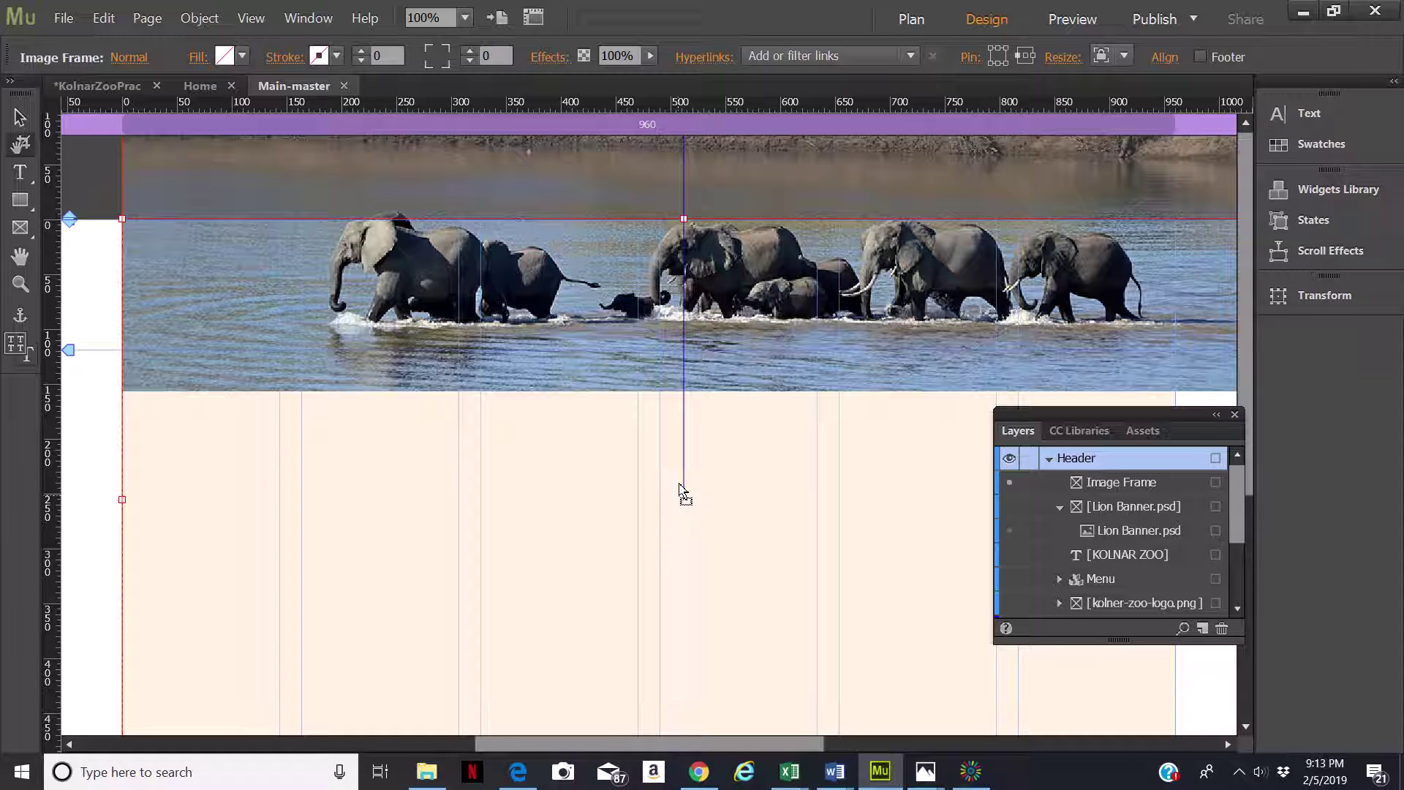
left_click_drag(680, 492, 684, 497)
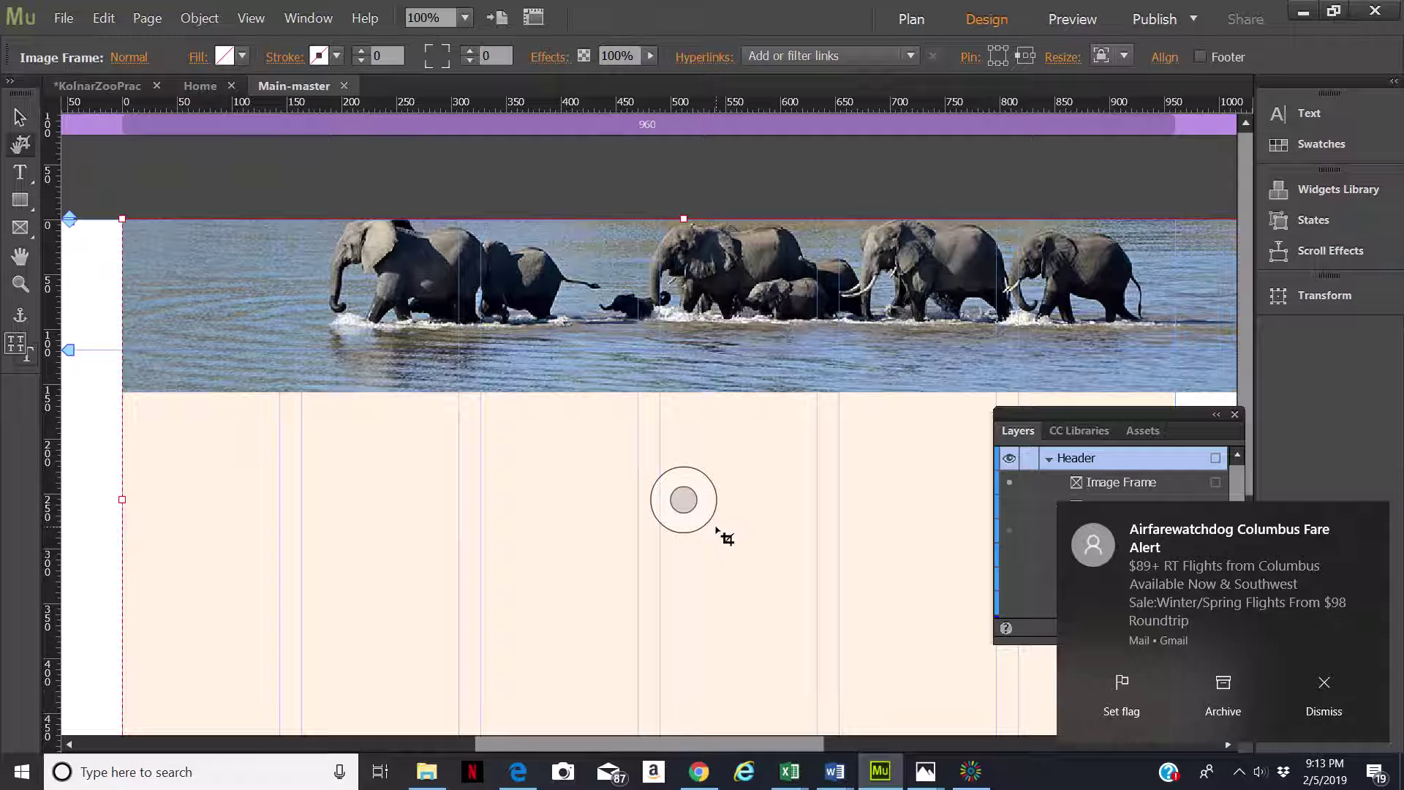
left_click(21, 120)
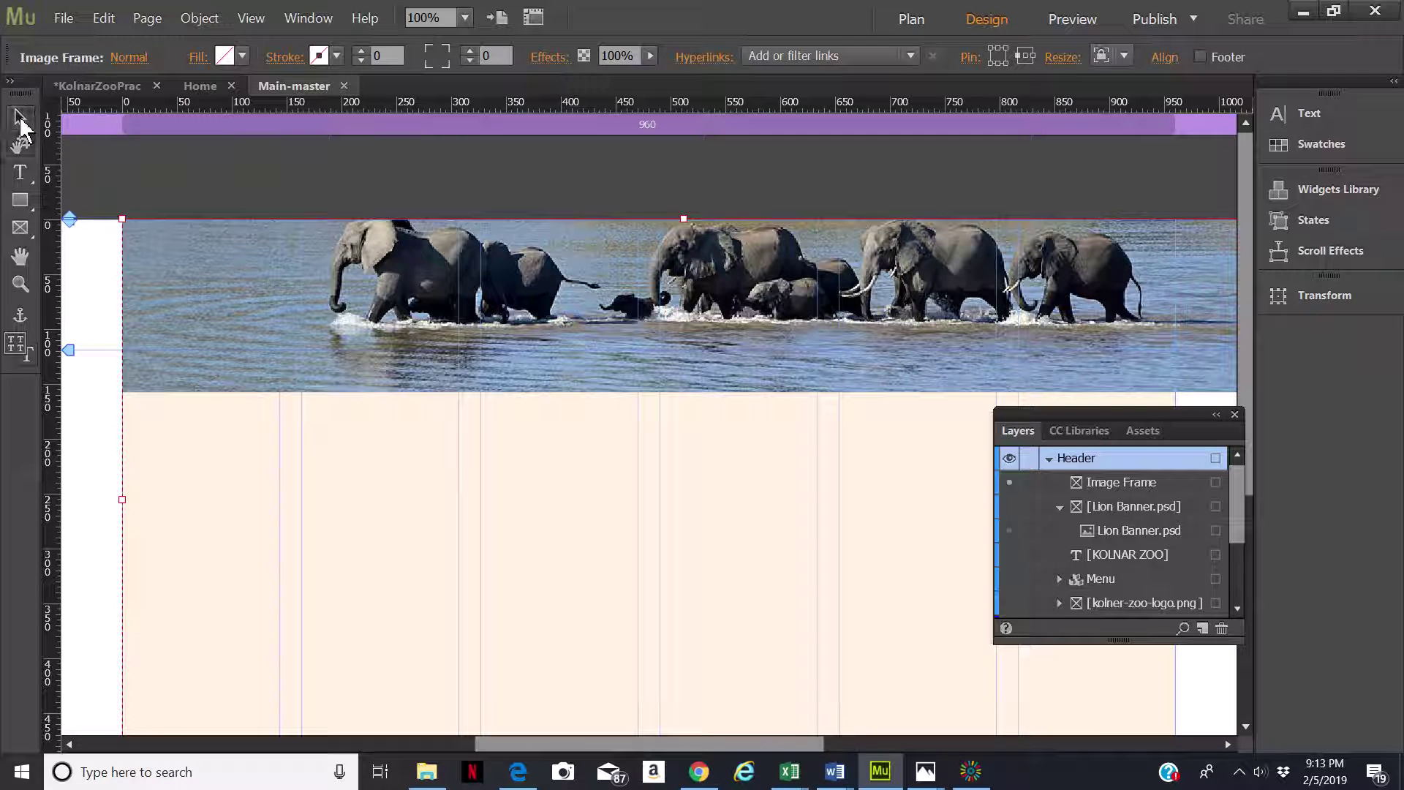
double_click(640, 373)
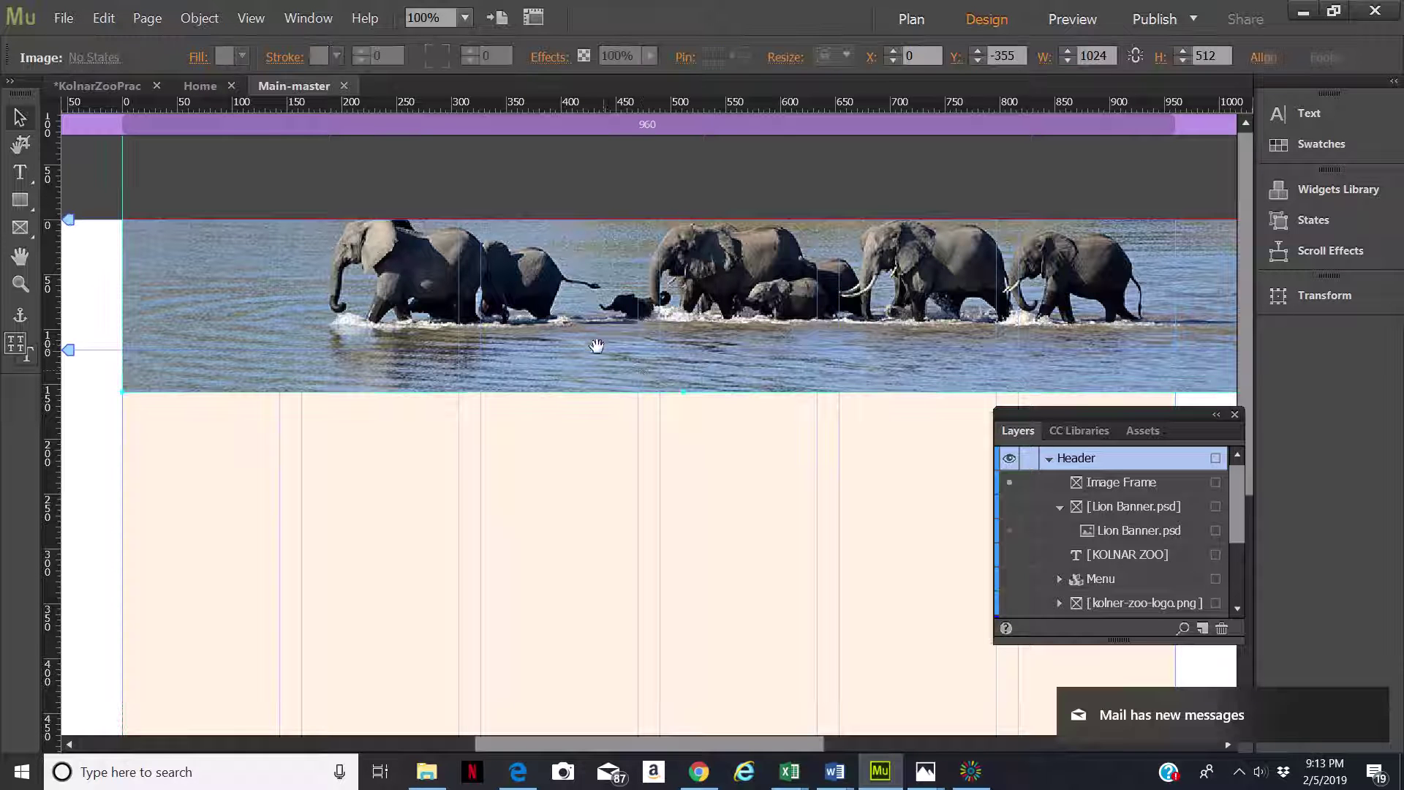
left_click(605, 290)
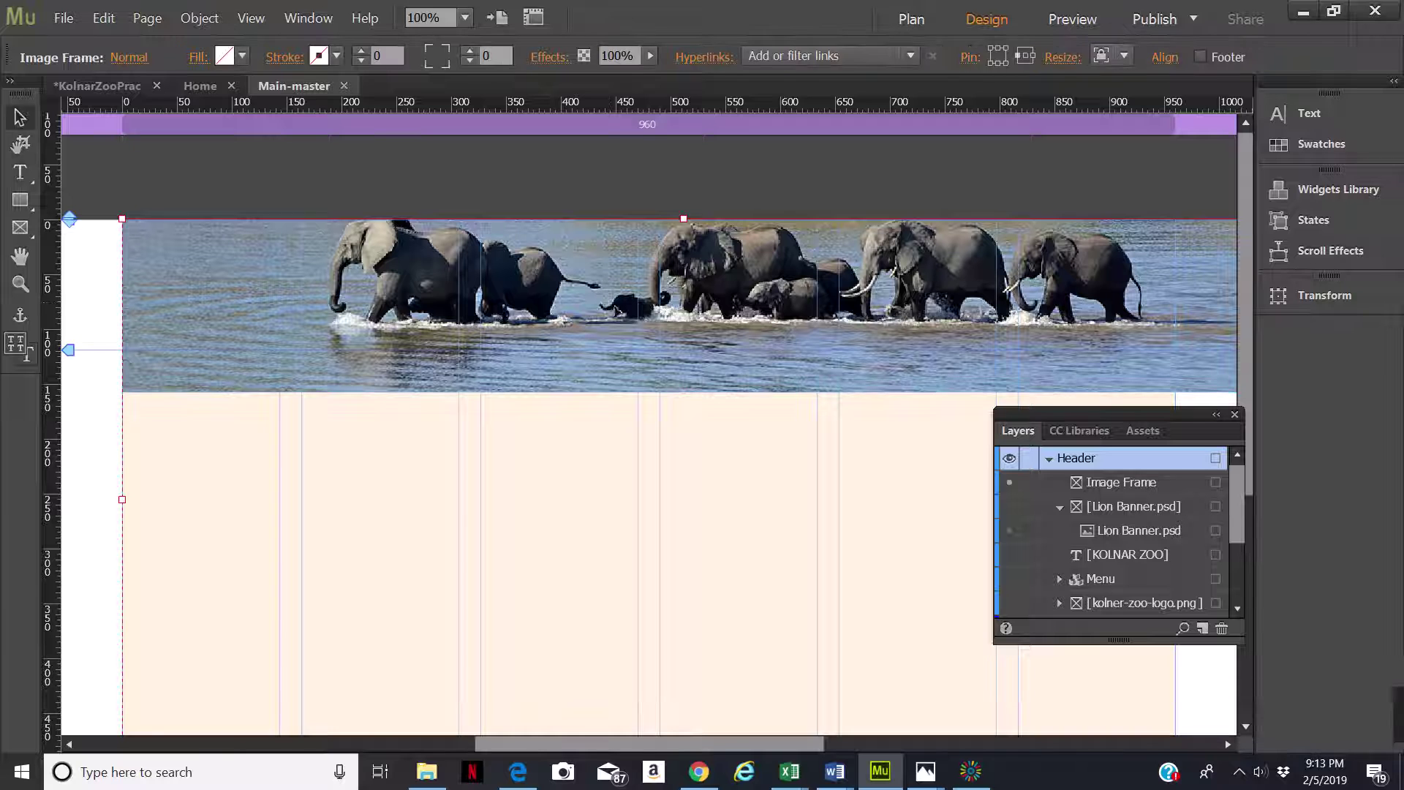
left_click(978, 774)
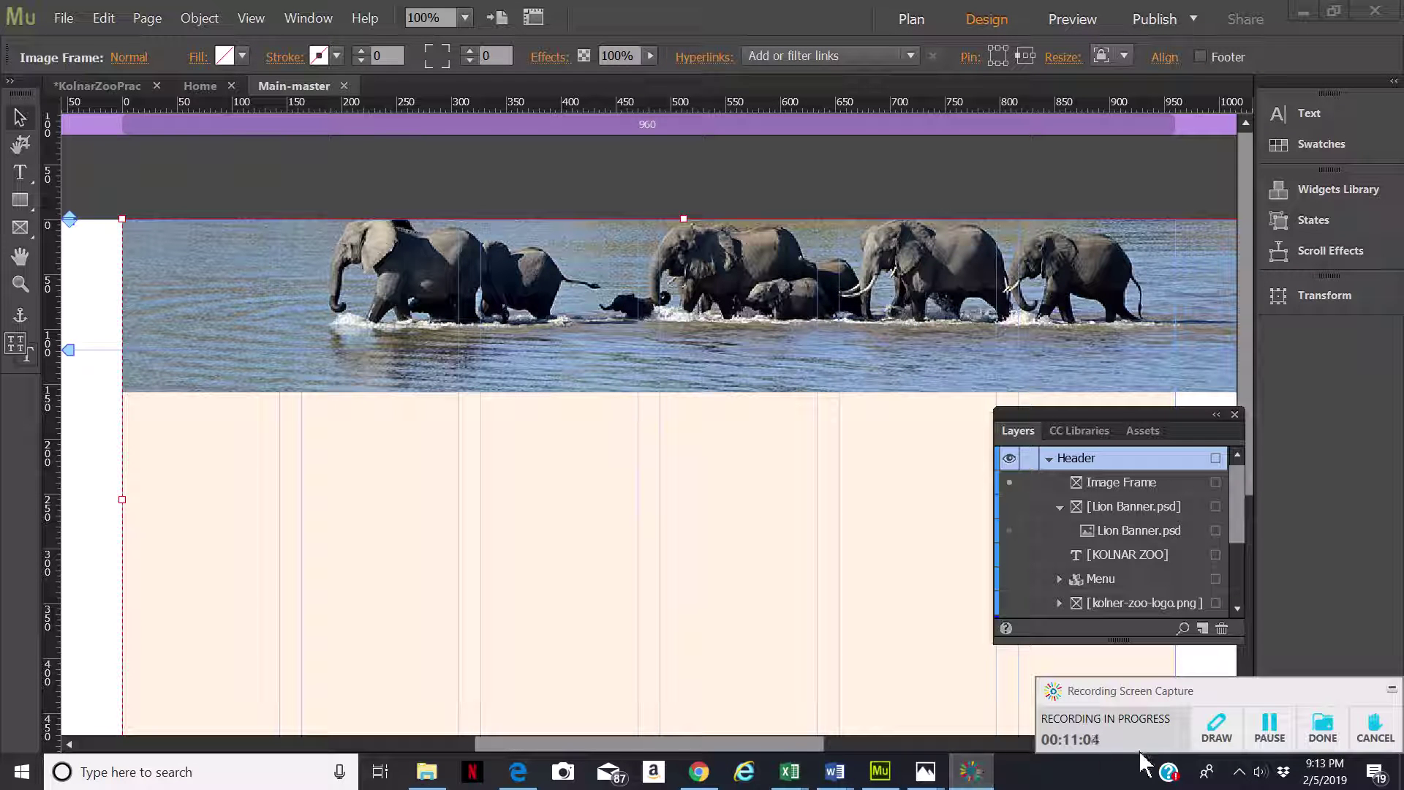
left_click(1270, 727)
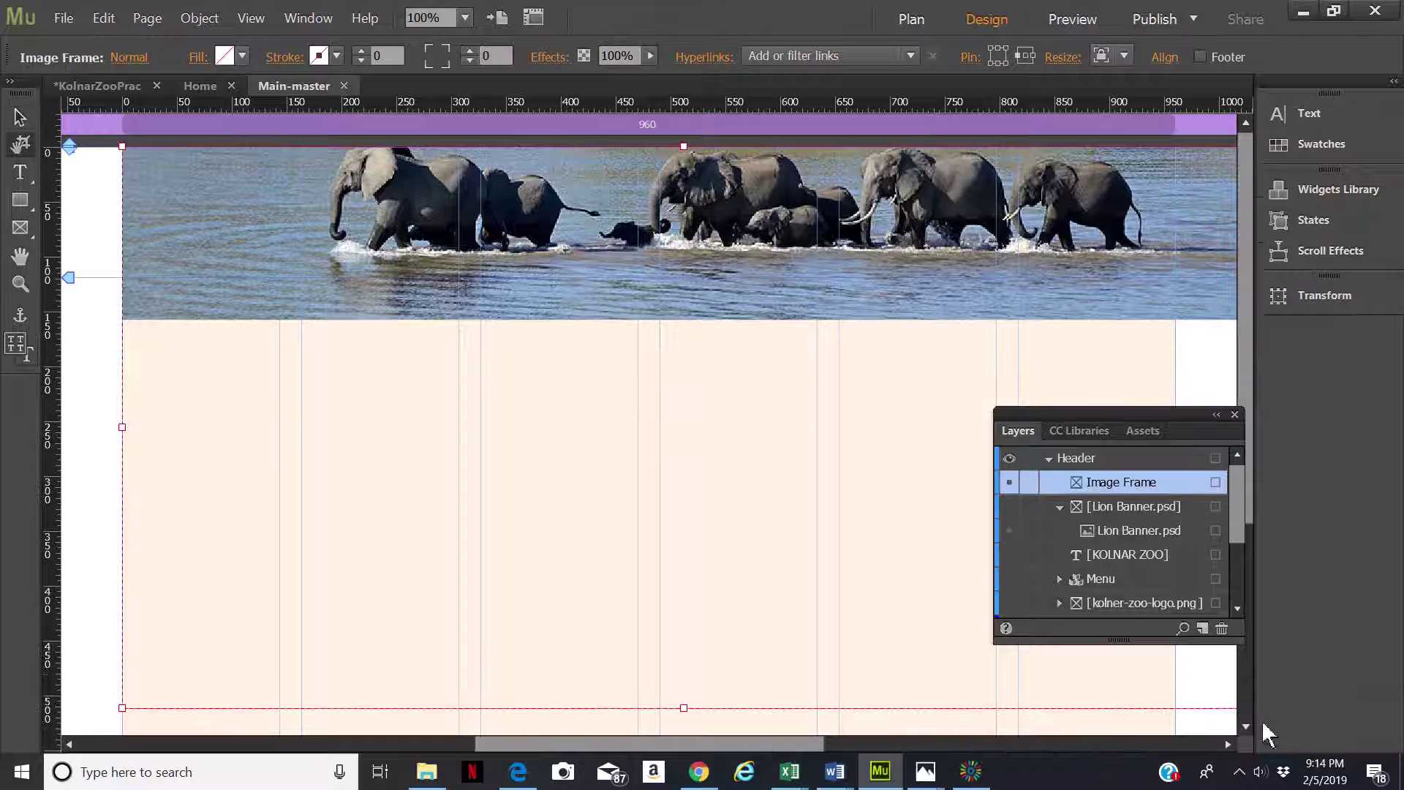
Crop the elephant image frame's bottom edge up to the header guide and its right edge in to the 960 px page edge.
left_click(684, 427)
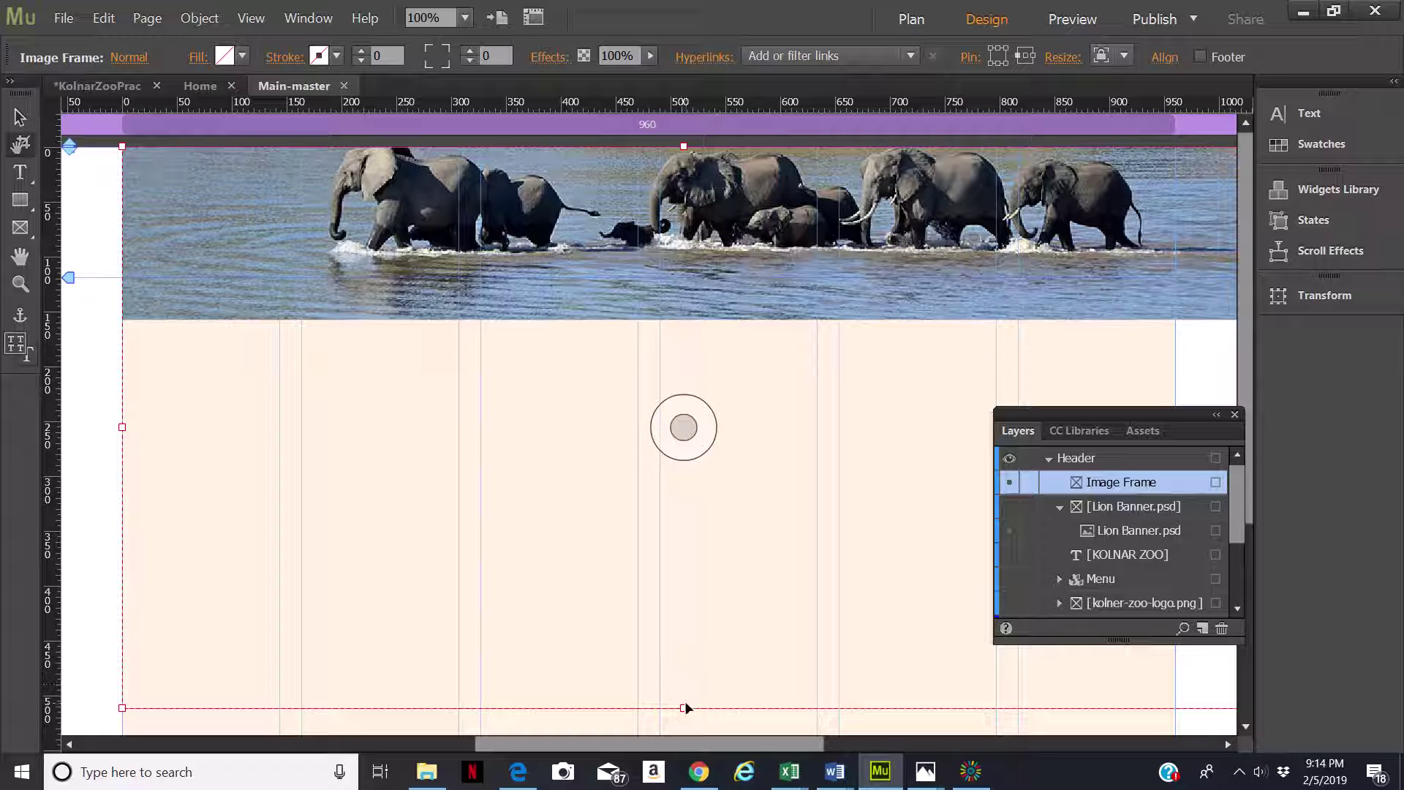
left_click_drag(683, 704, 731, 283)
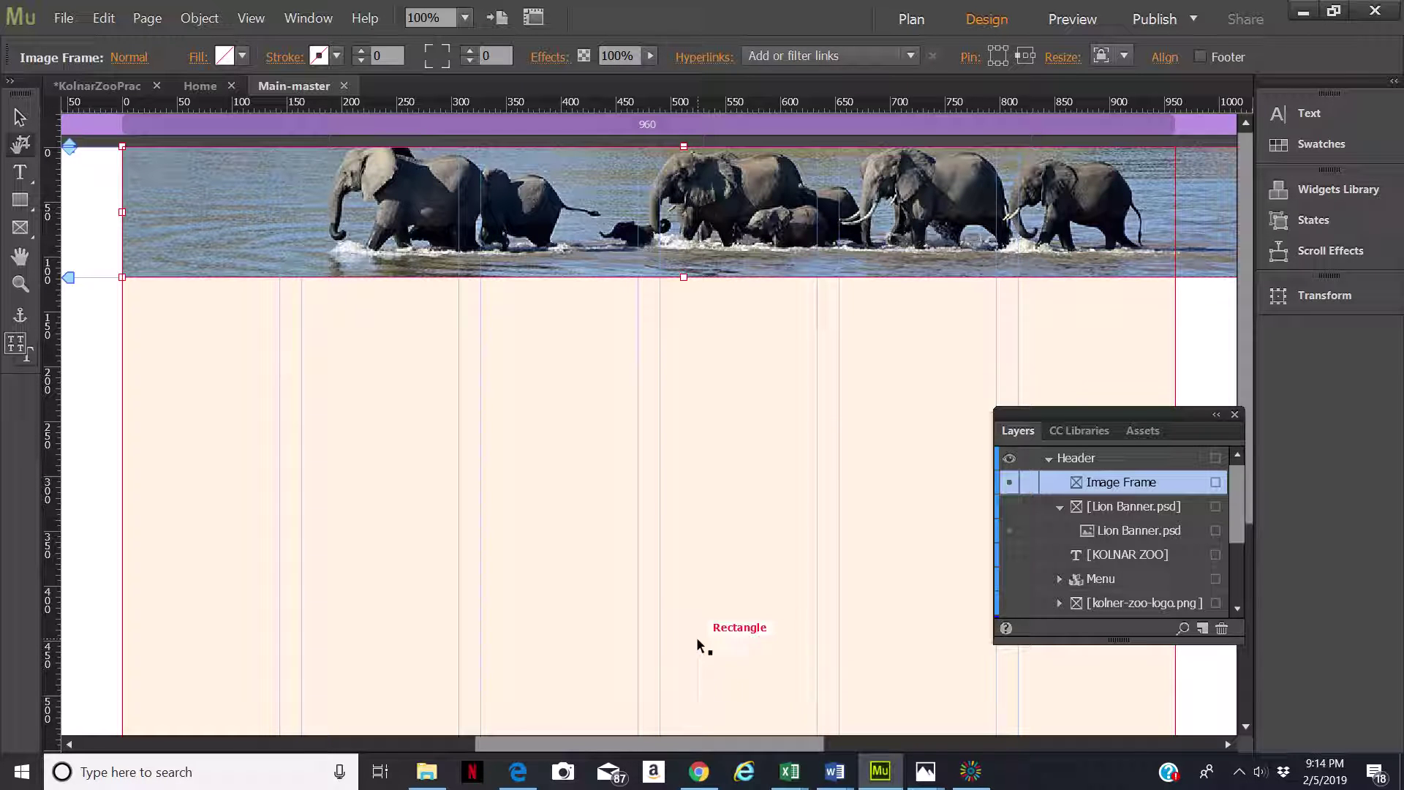
left_click_drag(731, 744, 801, 744)
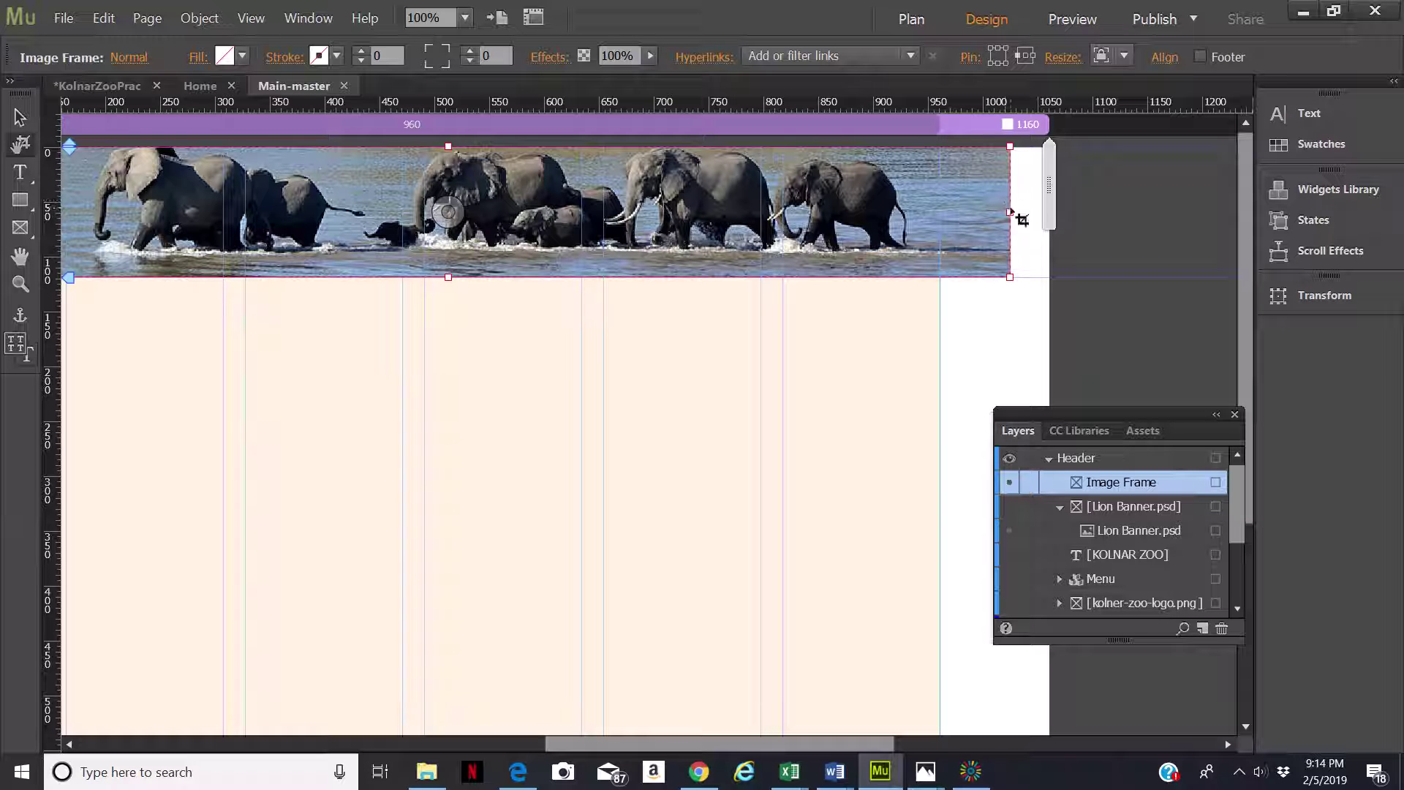
left_click_drag(1007, 210, 941, 211)
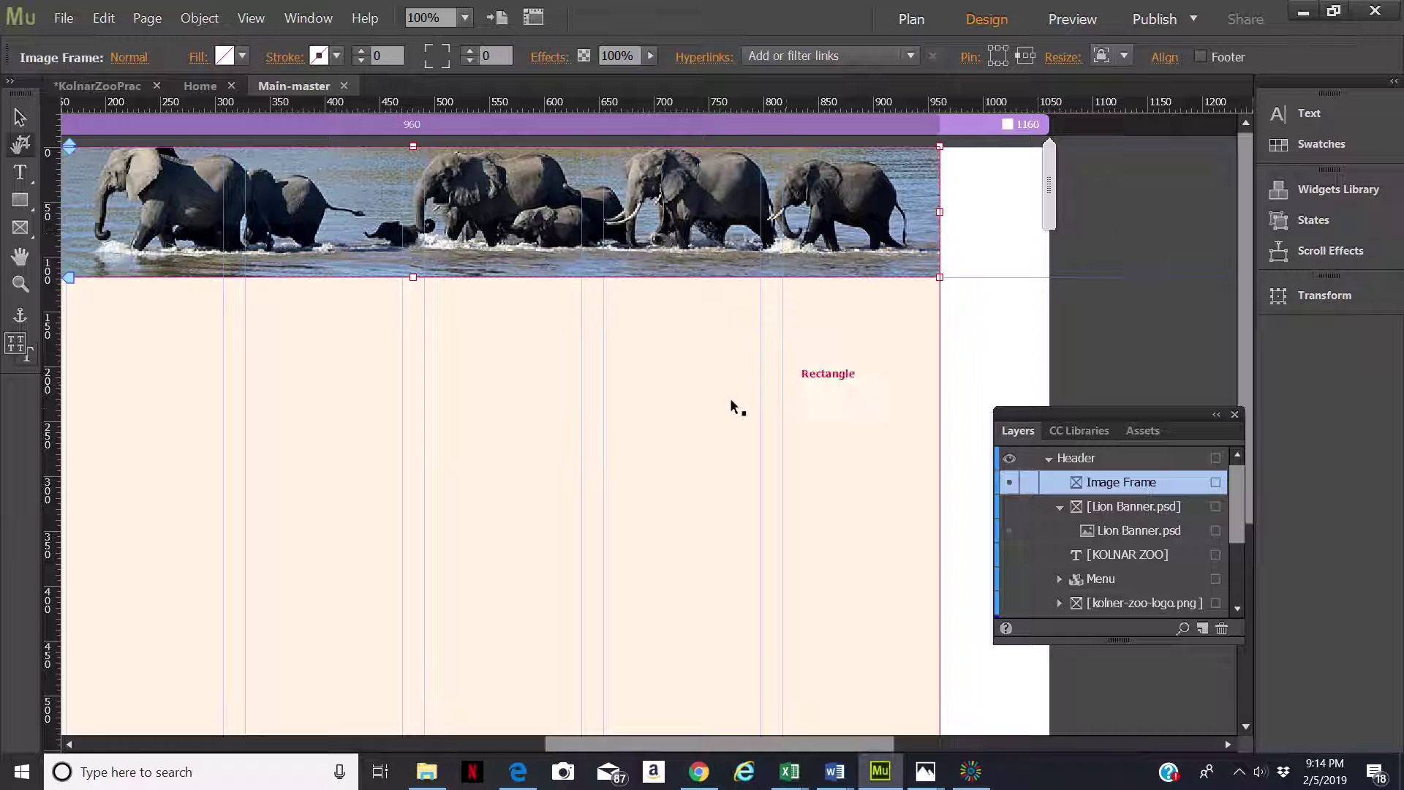
left_click(678, 407)
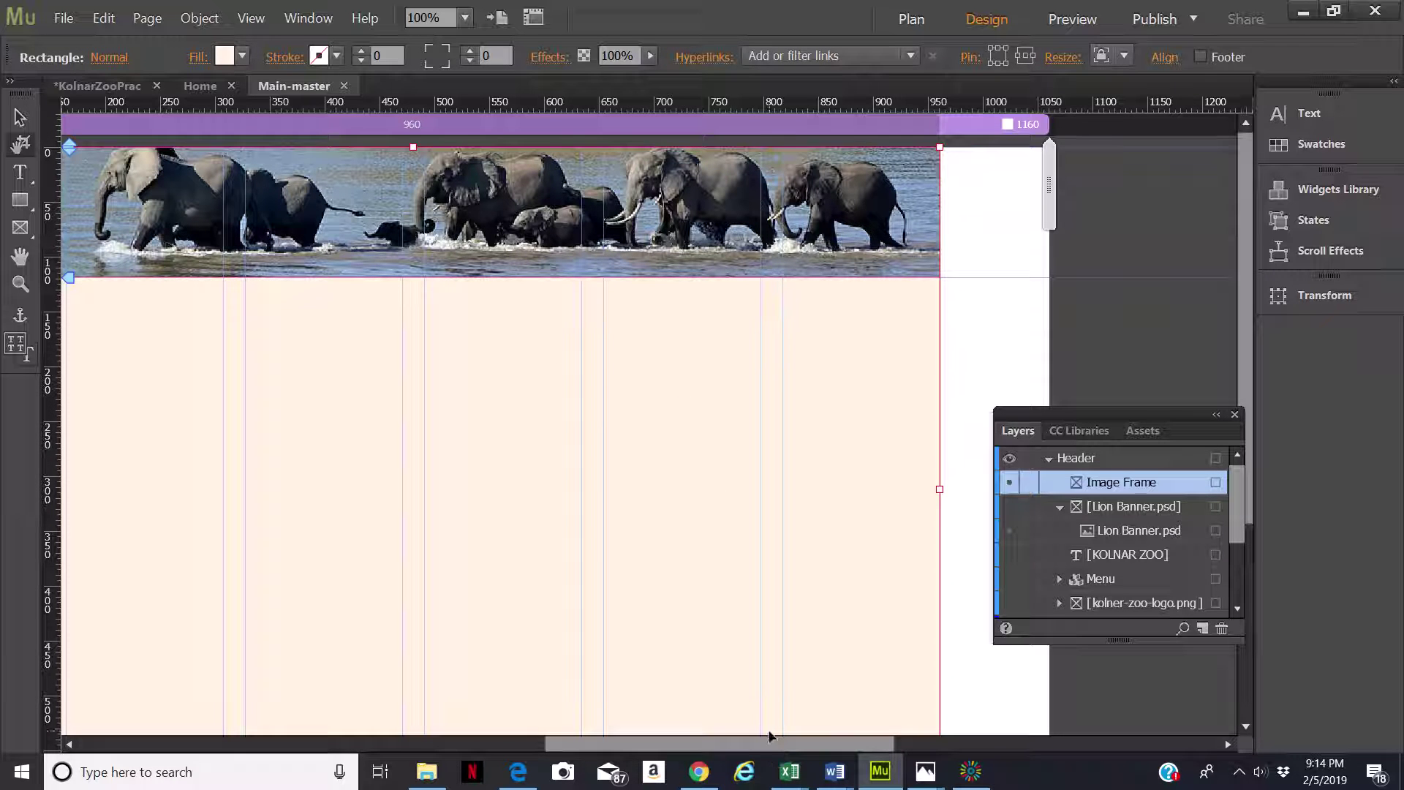
scroll(769, 745, "left", 3)
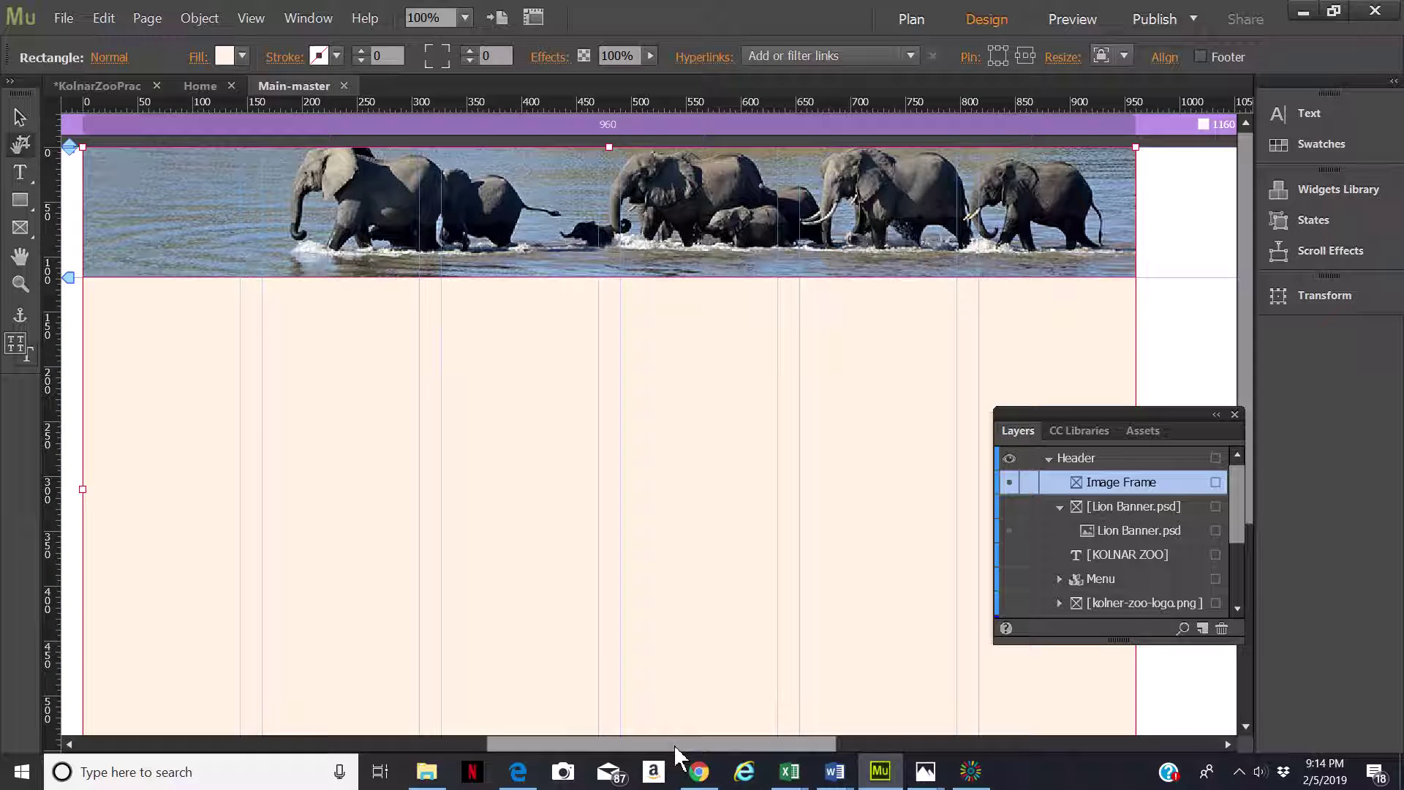
scroll(674, 744, "left", 1)
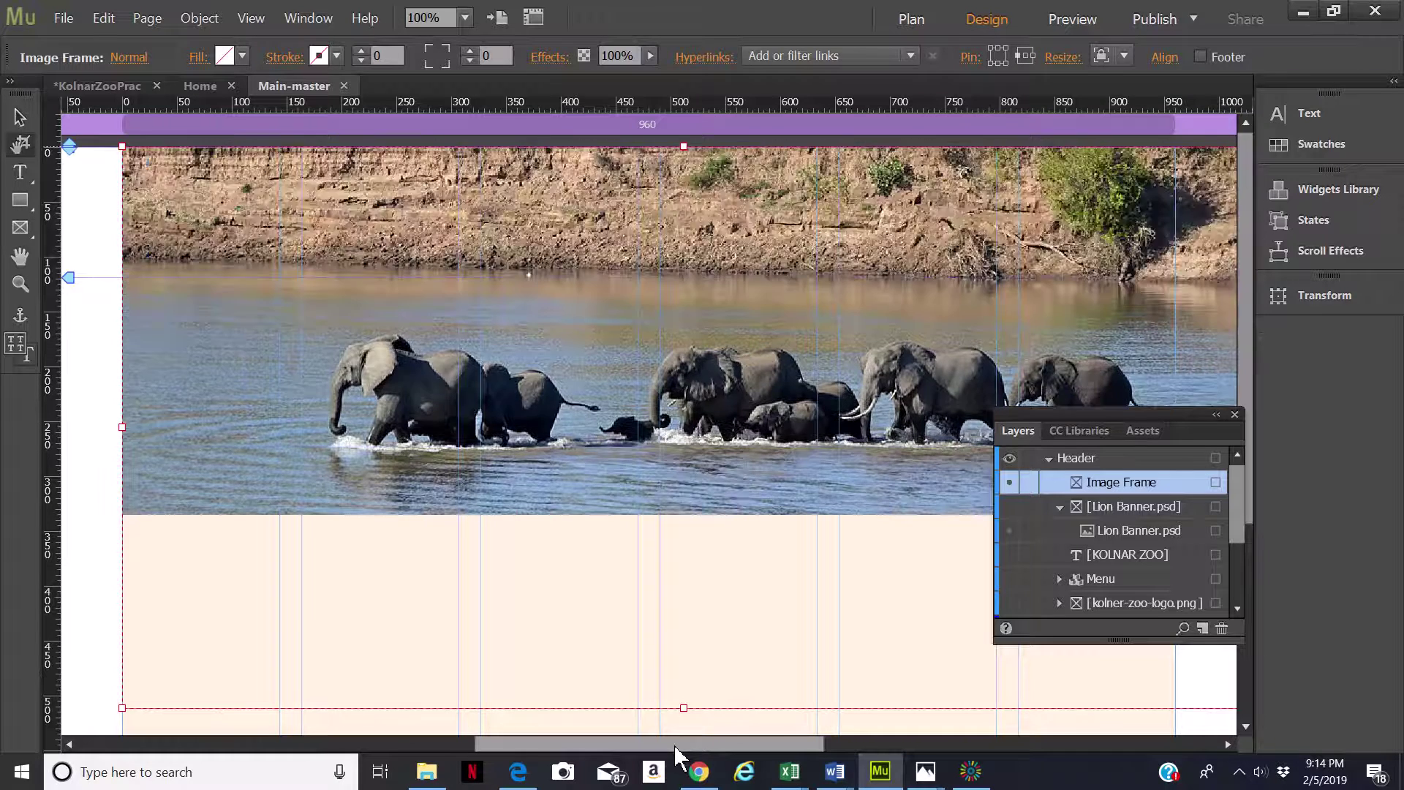
Undo the cropping, repositioning and placement of the elephant image in the header.
key("ctrl+z")
key("ctrl+z")
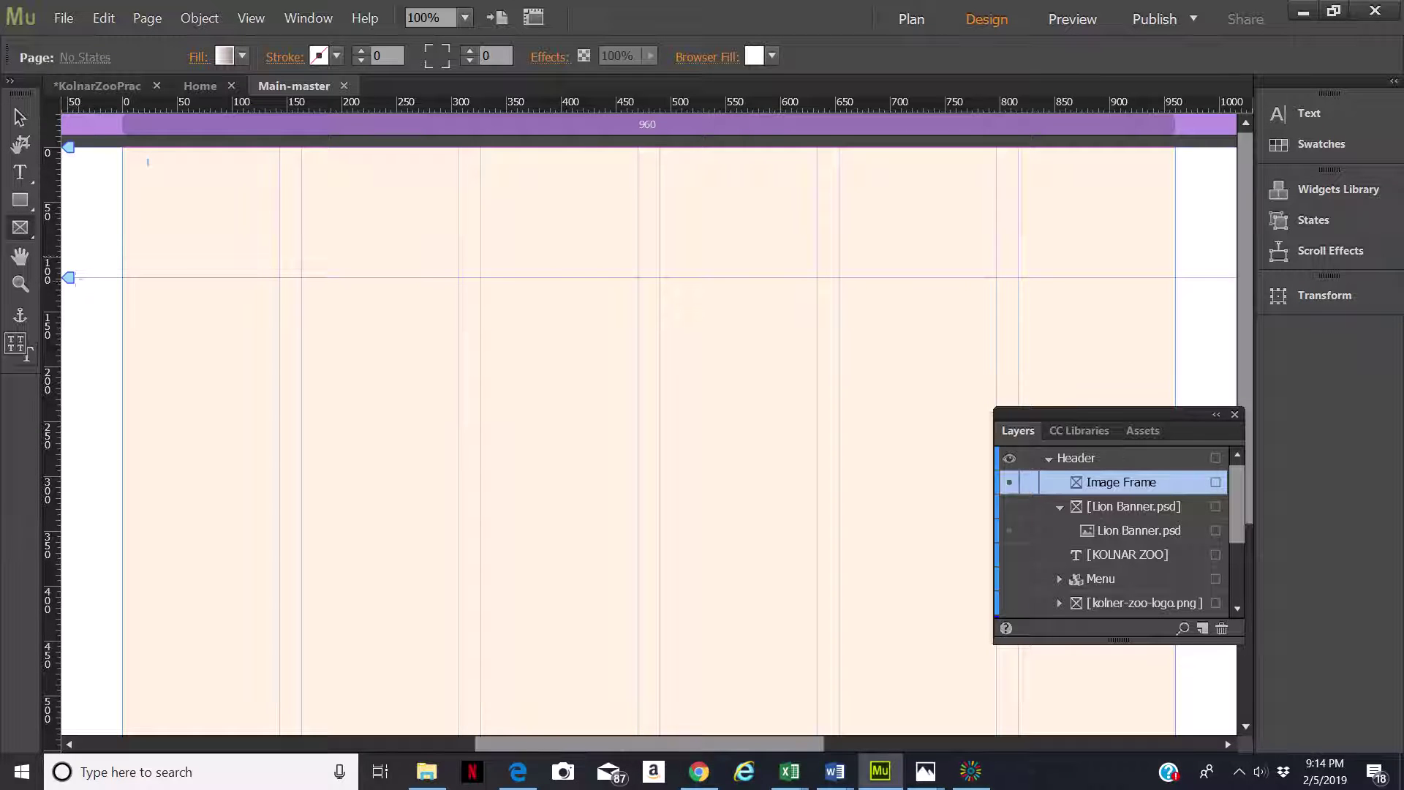
Move the header guide slightly down and delete the empty Image Frame from the Header layer.
left_click_drag(65, 276, 64, 282)
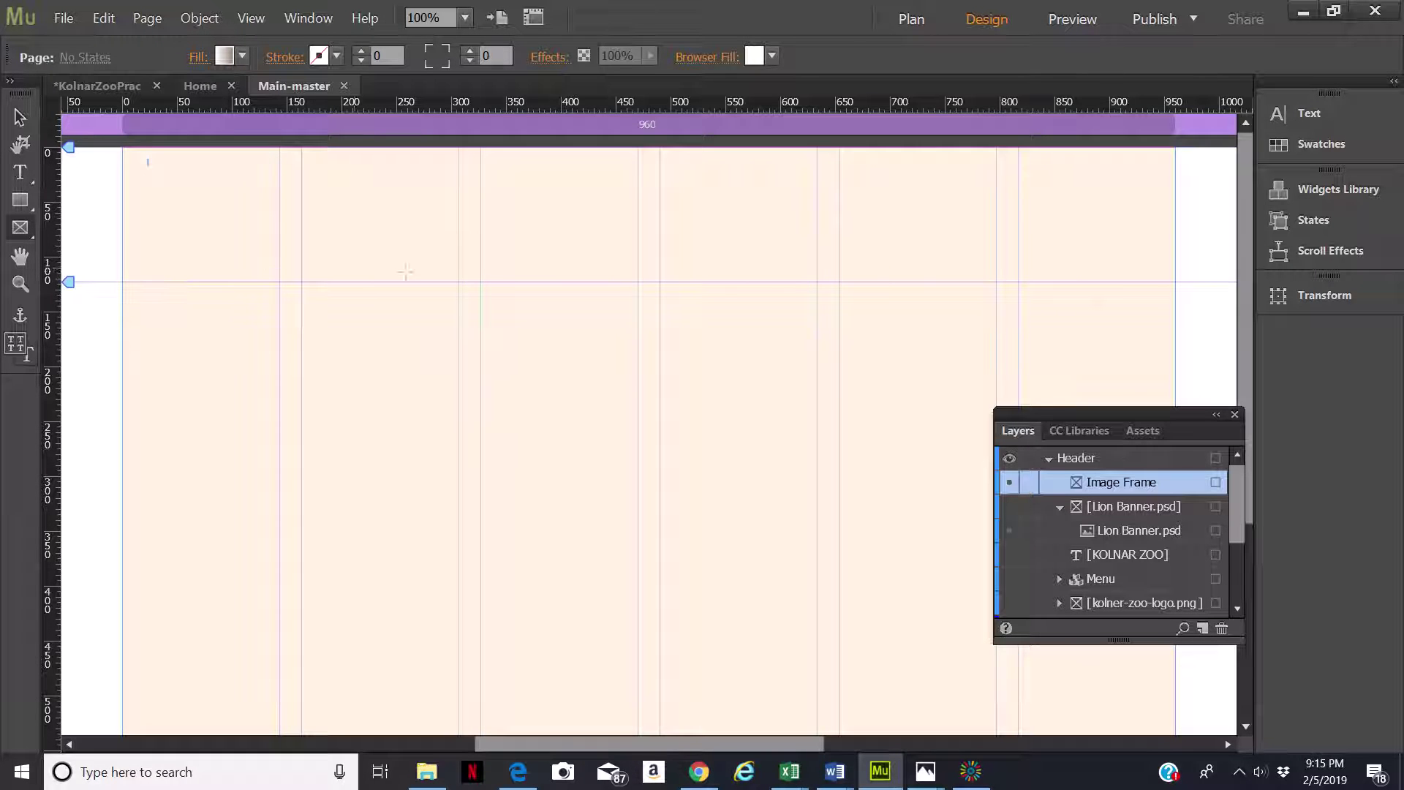
left_click_drag(1101, 489, 1220, 627)
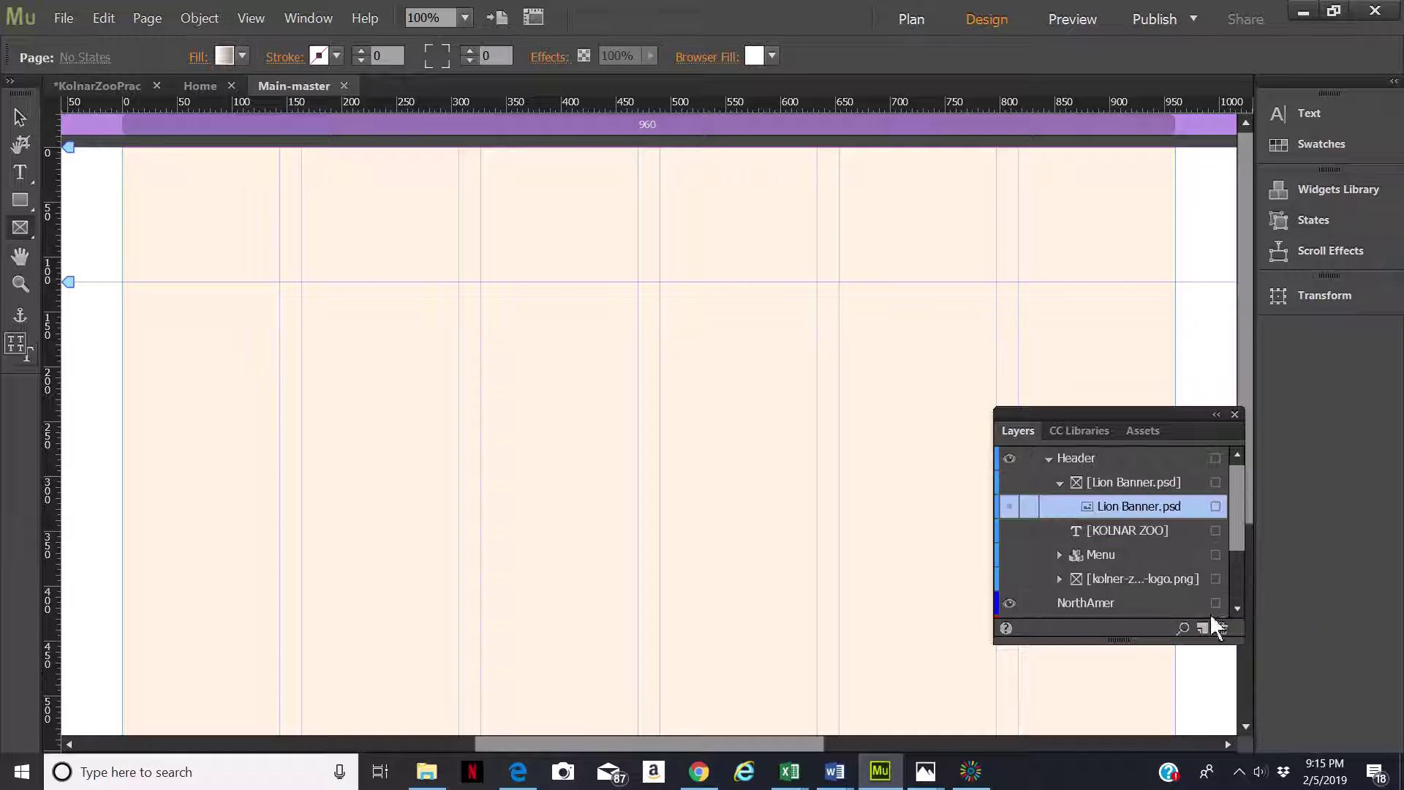
Make the Header layer the active layer.
left_click(1084, 458)
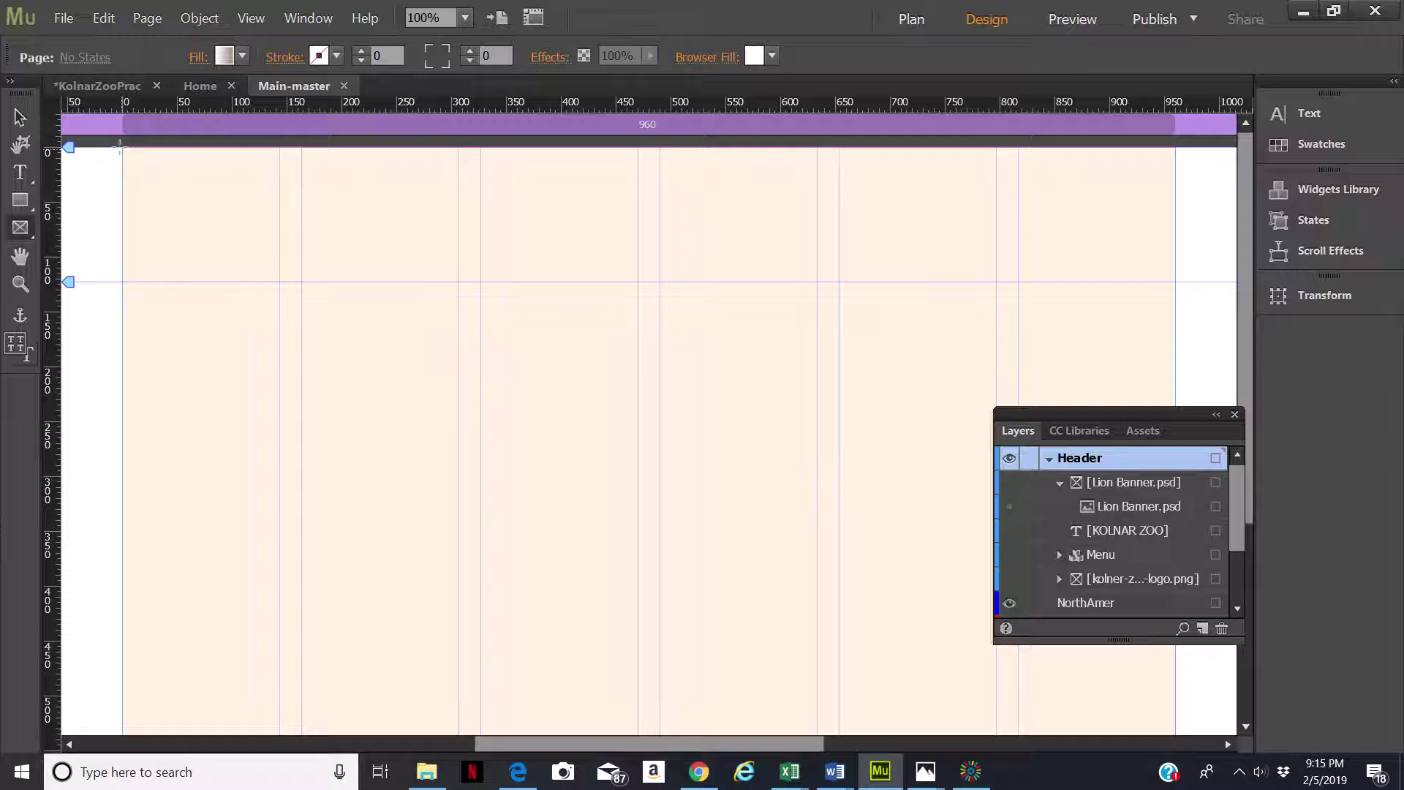
mouse_move(120, 147)
left_mouse_down()
mouse_move(185, 175)
mouse_move(1087, 274)
mouse_move(1102, 264)
left_mouse_up()
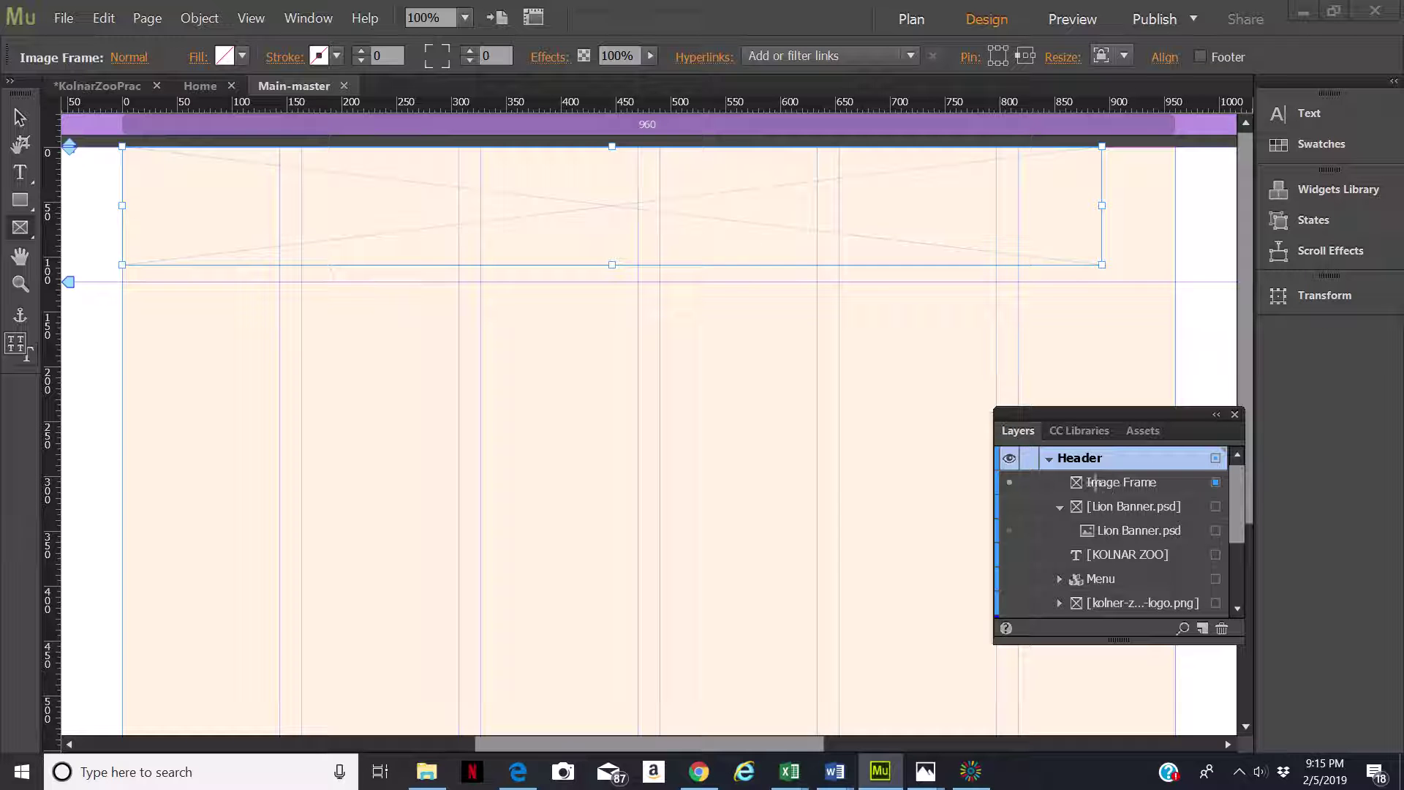
left_click_drag(148, 309, 169, 317)
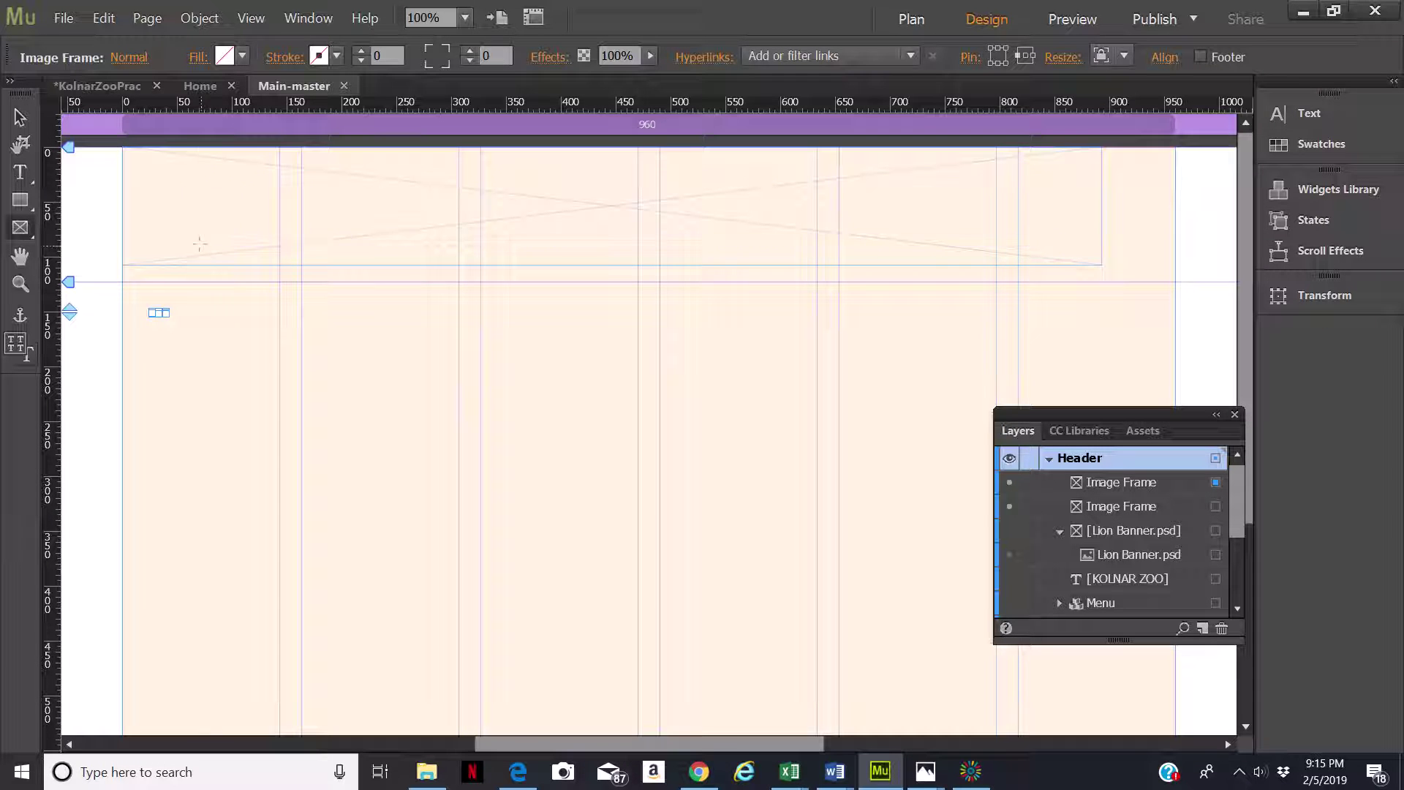
key("ctrl+z")
key("ctrl+z")
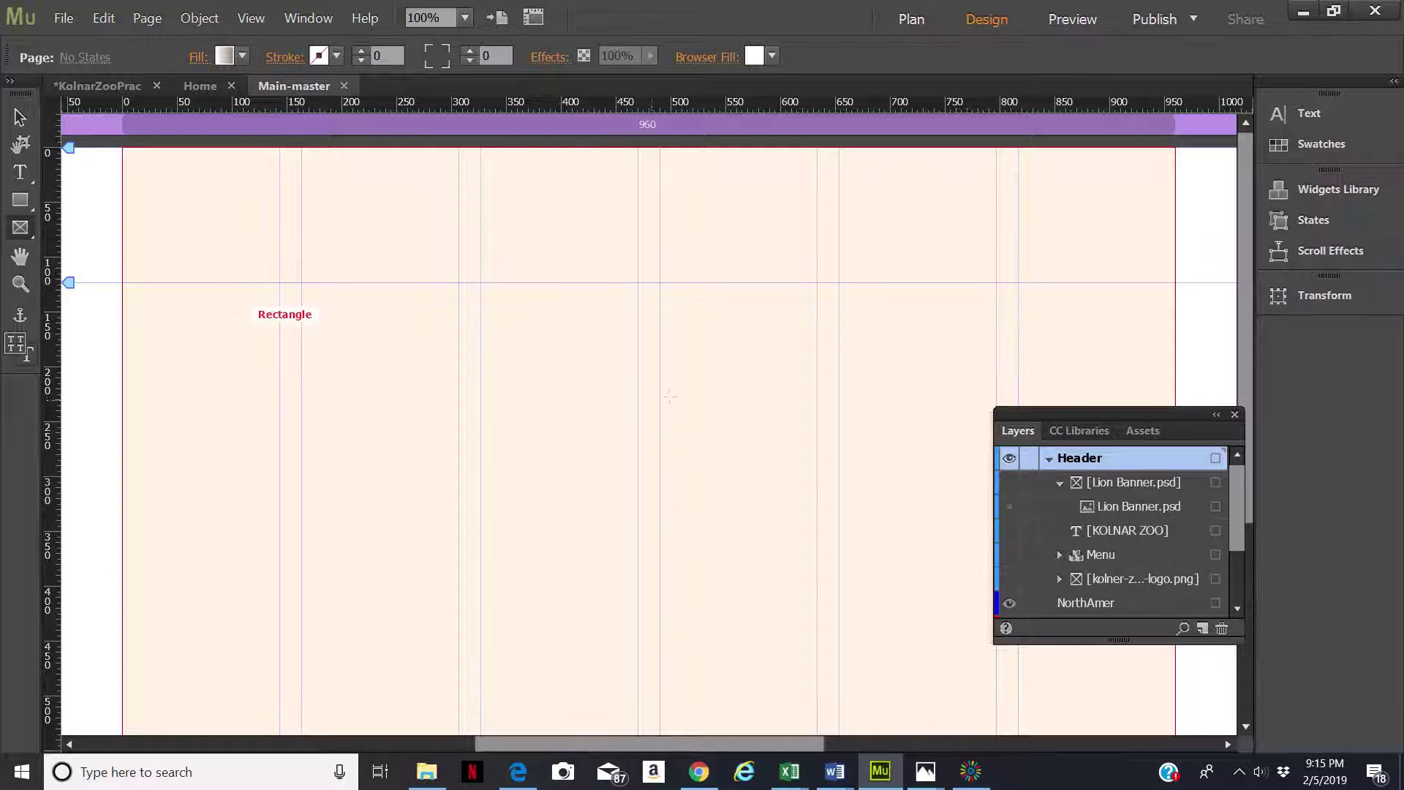
Draw a rectangular image frame across the full 960 px page width, from the page's top edge down to the header guide.
left_click(18, 205)
left_click(19, 225)
left_click_drag(120, 145, 1175, 282)
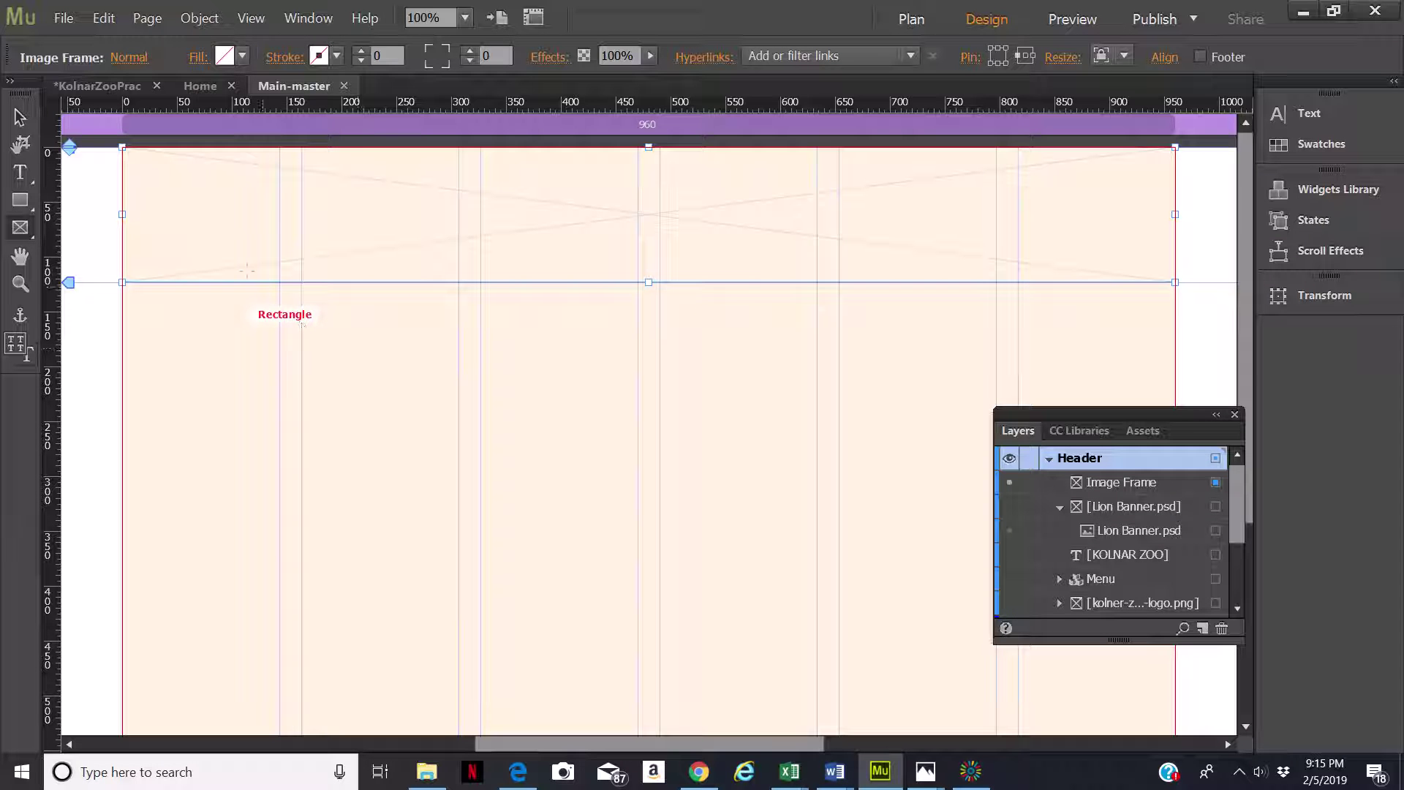
Place the elephant photo 1024px-Loxodonta_africana_South_Luangwa_National_Park_(1).jpg from the Assets folder into the header image frame.
left_click(63, 19)
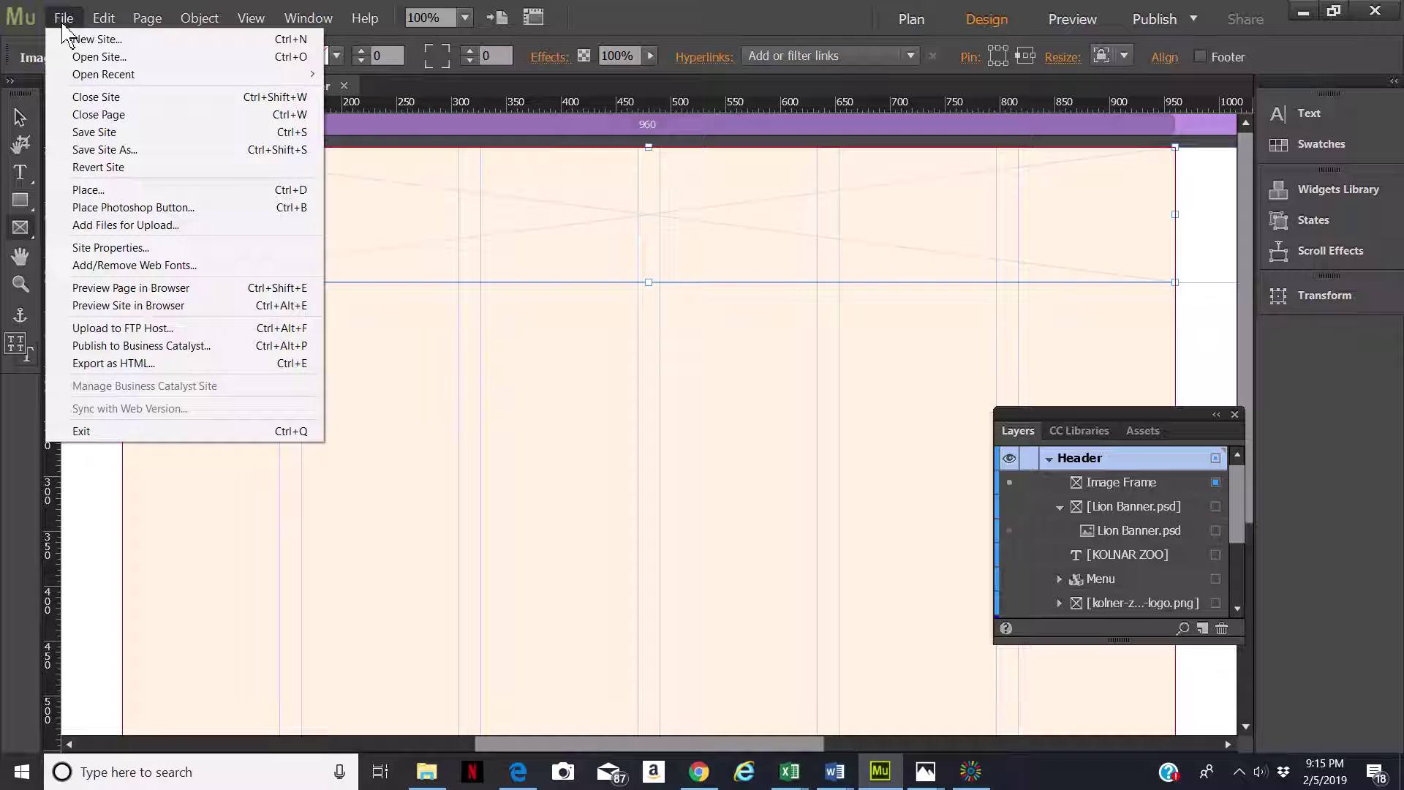
left_click(146, 190)
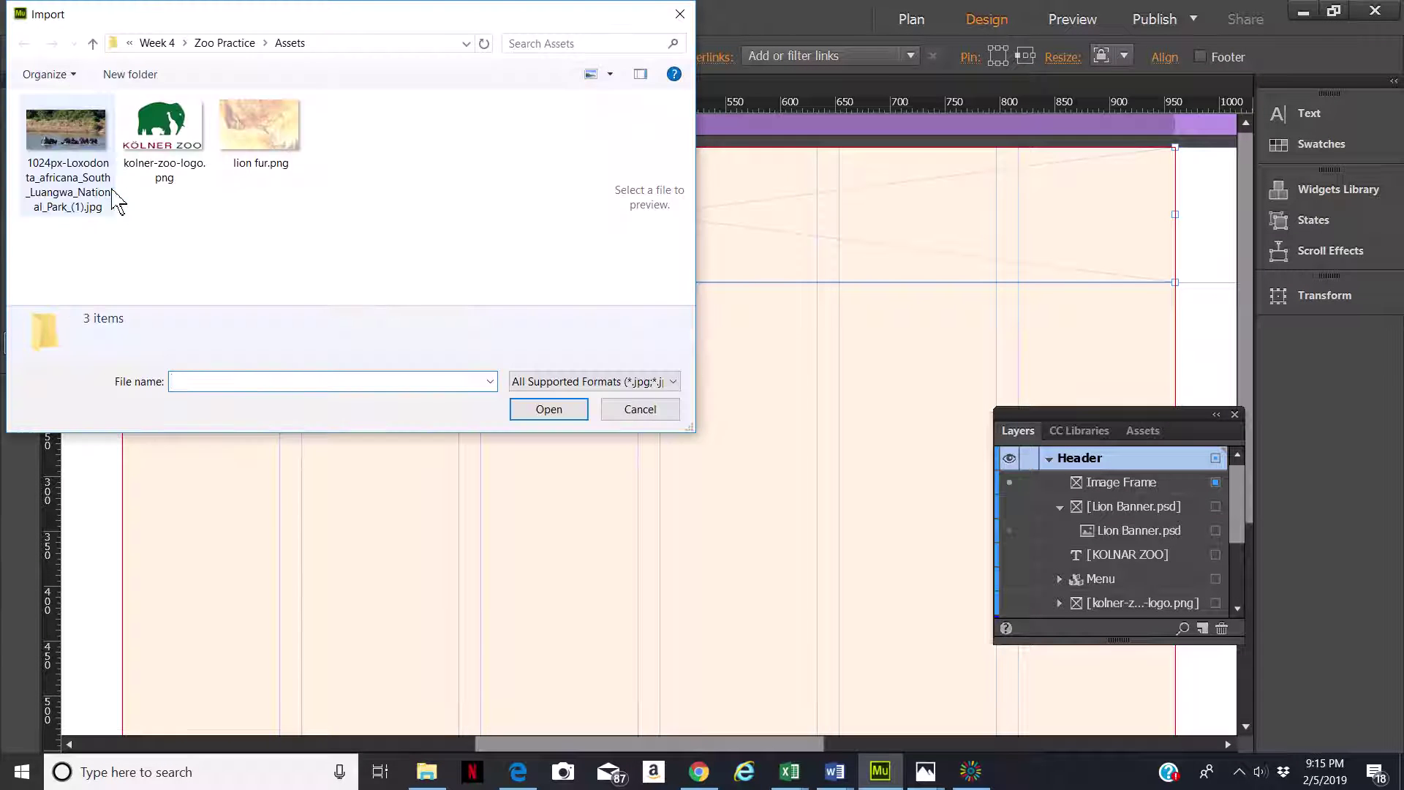
left_click(59, 150)
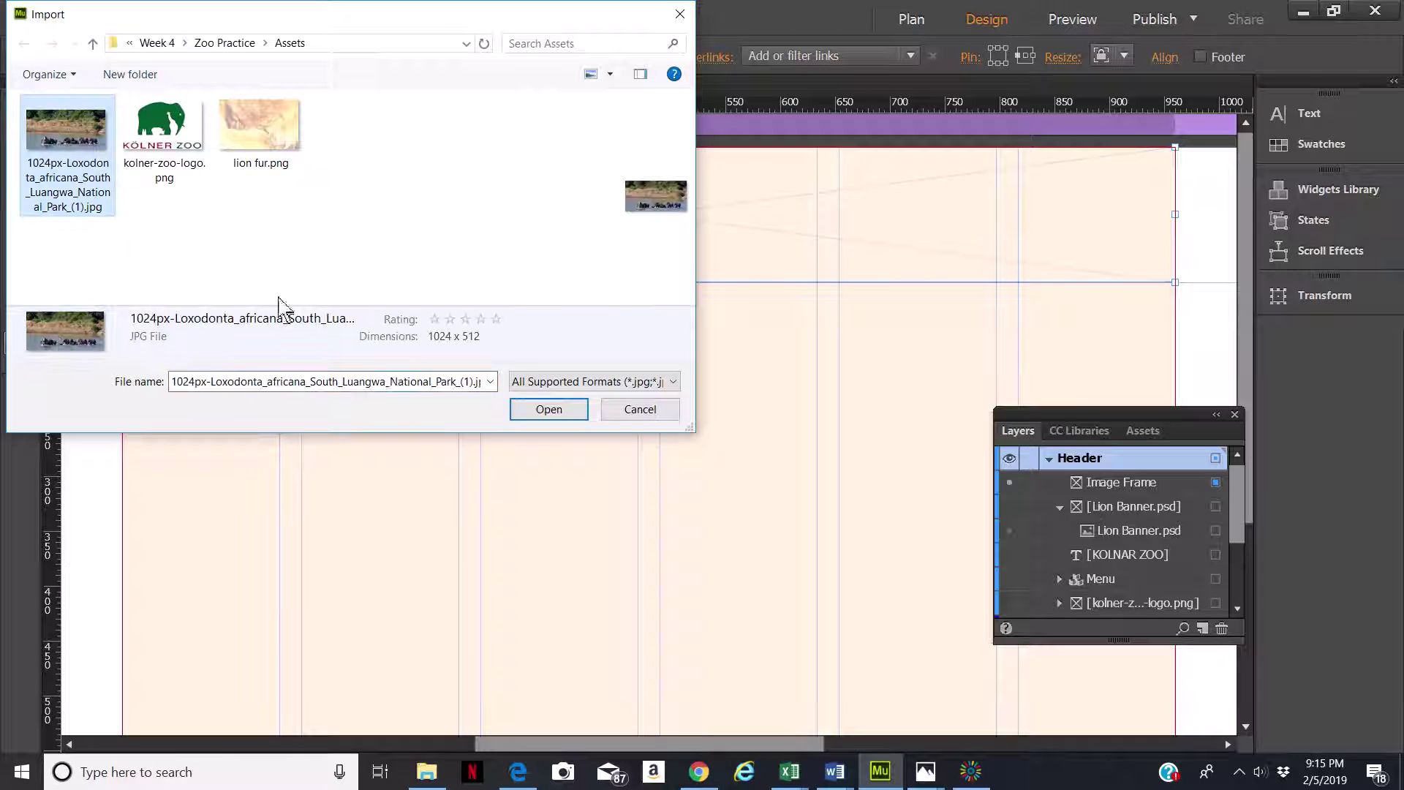
left_click(548, 410)
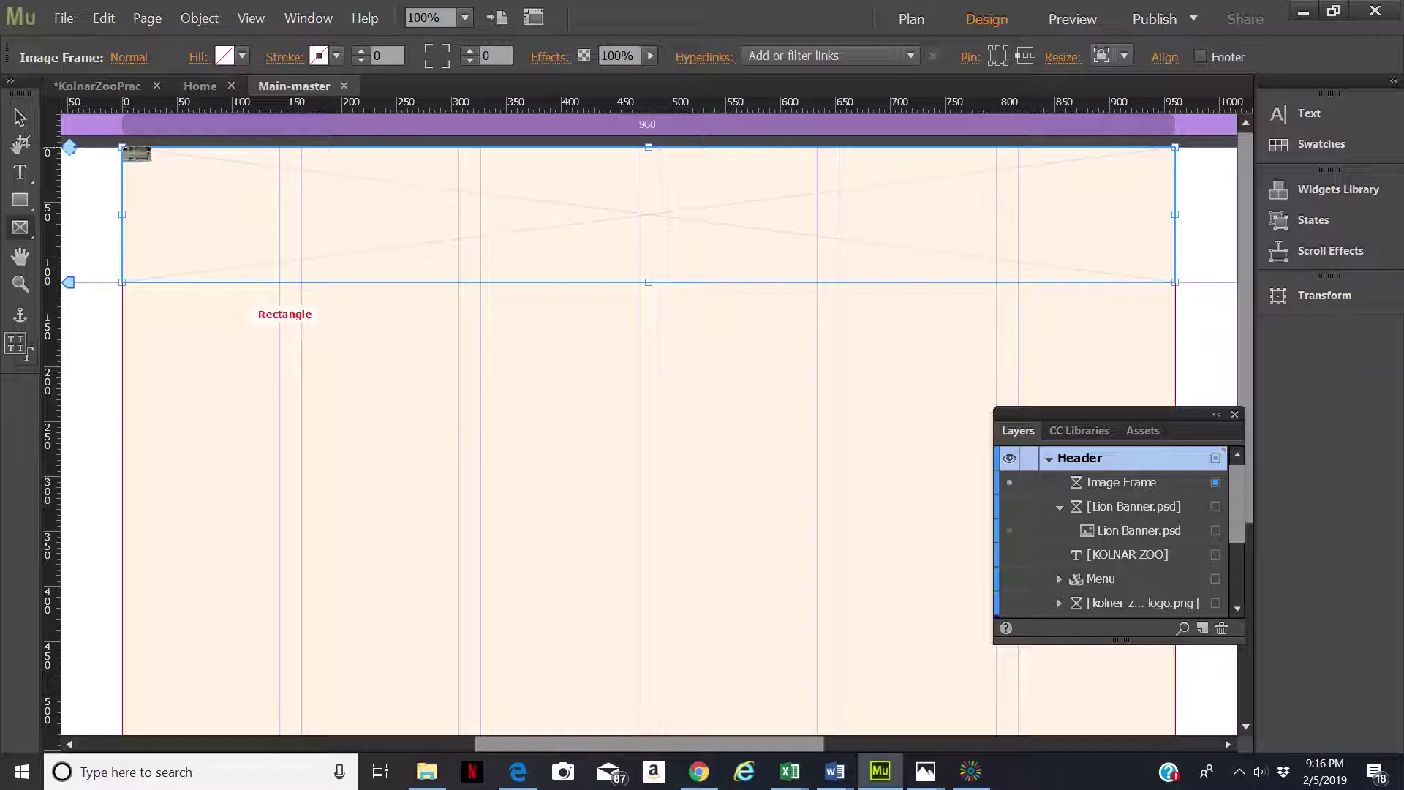
left_click(124, 150)
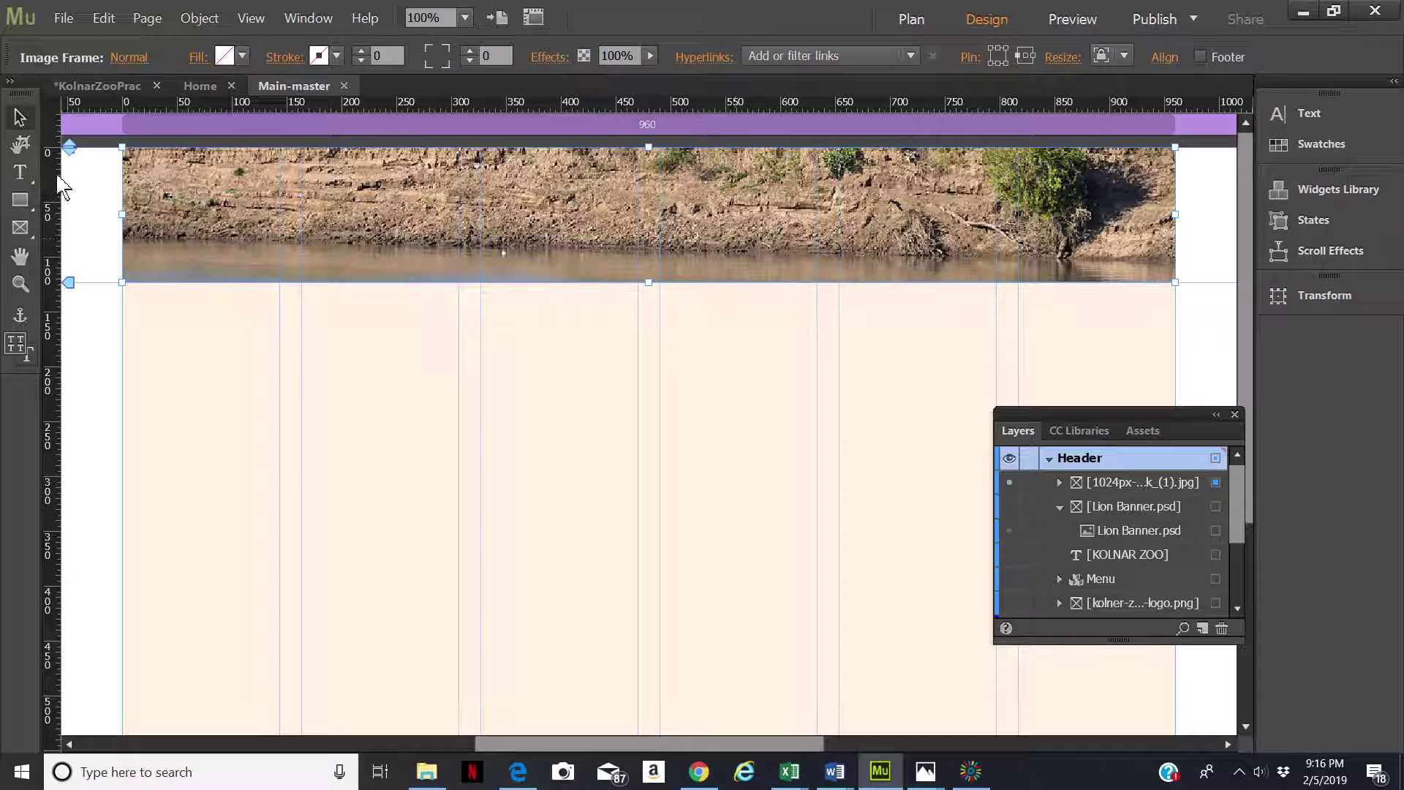
Reposition the photo inside its frame with the Crop tool so the elephant herd fills the header and the image covers the full width.
left_click(22, 149)
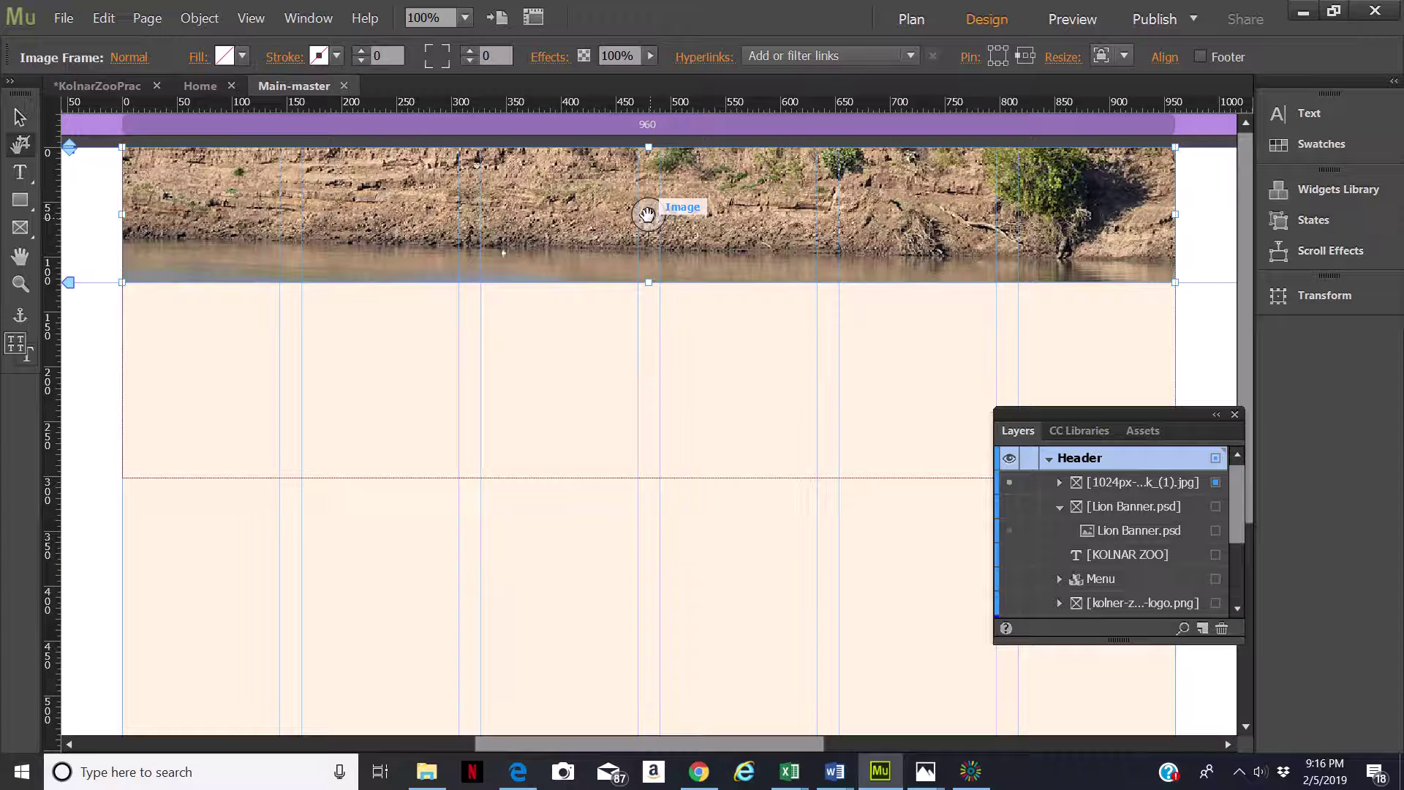
left_click_drag(647, 214, 641, 191)
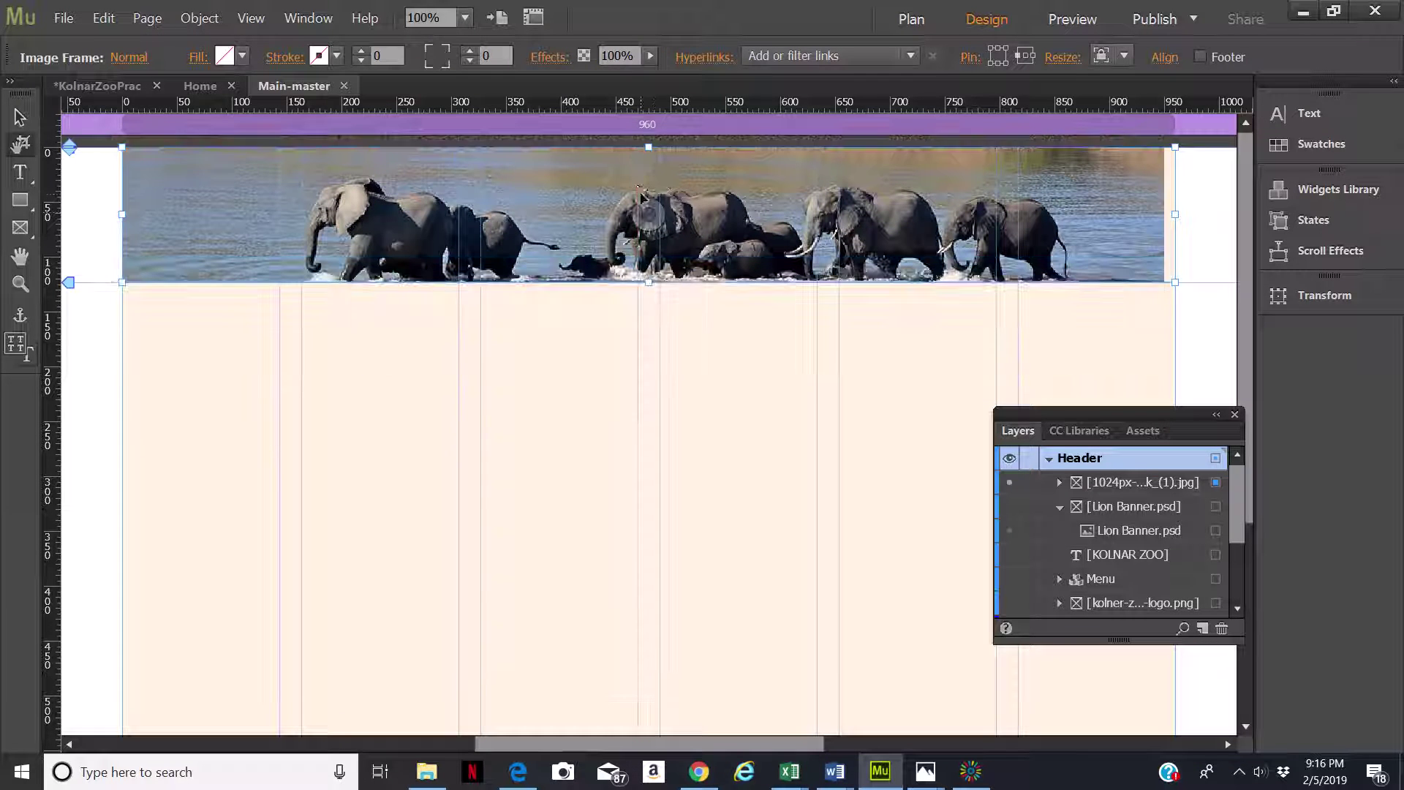
left_click_drag(649, 183, 657, 188)
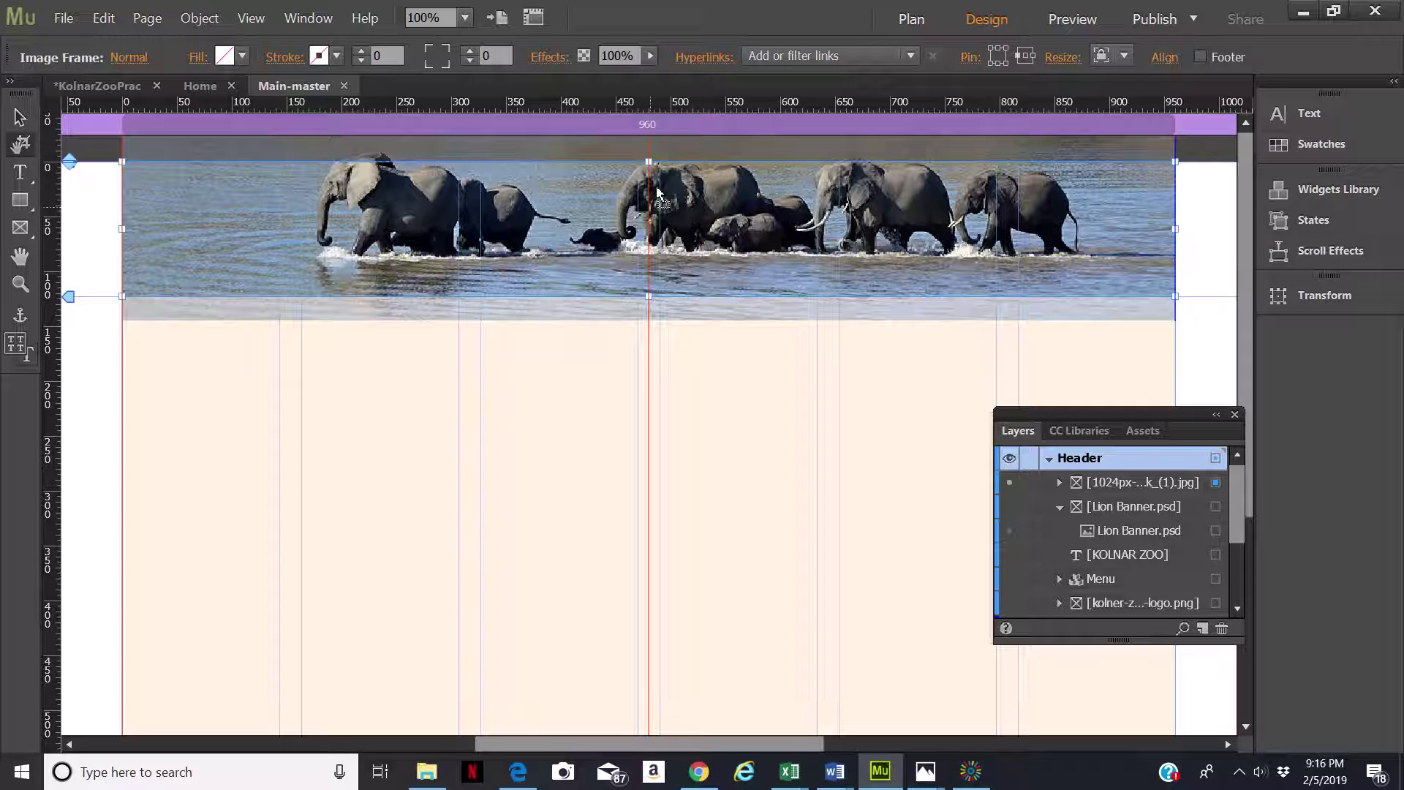
left_click_drag(658, 191, 656, 190)
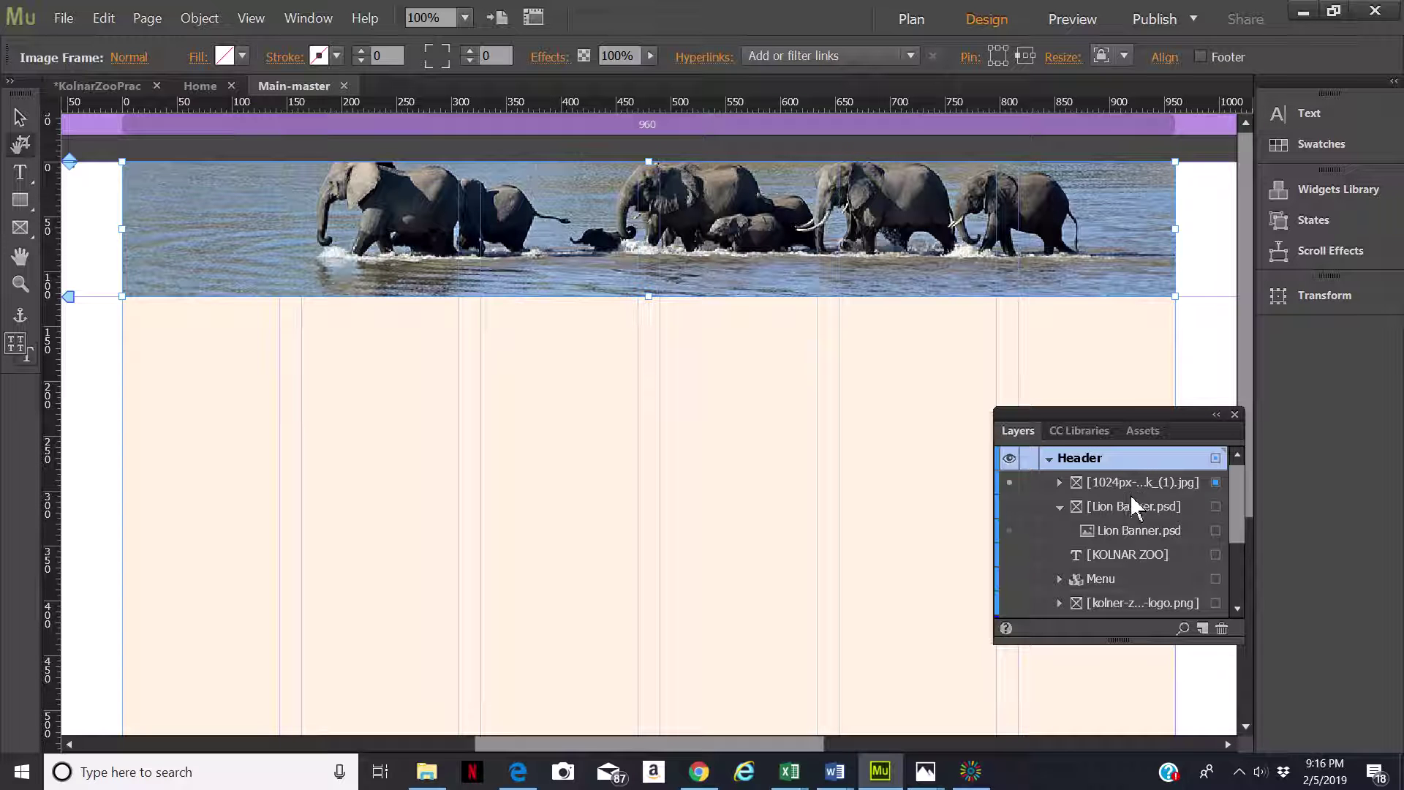
Expand the elephant image frame in the Header layer and highlight the image inside it, followed by the frame entry itself.
left_click(1059, 482)
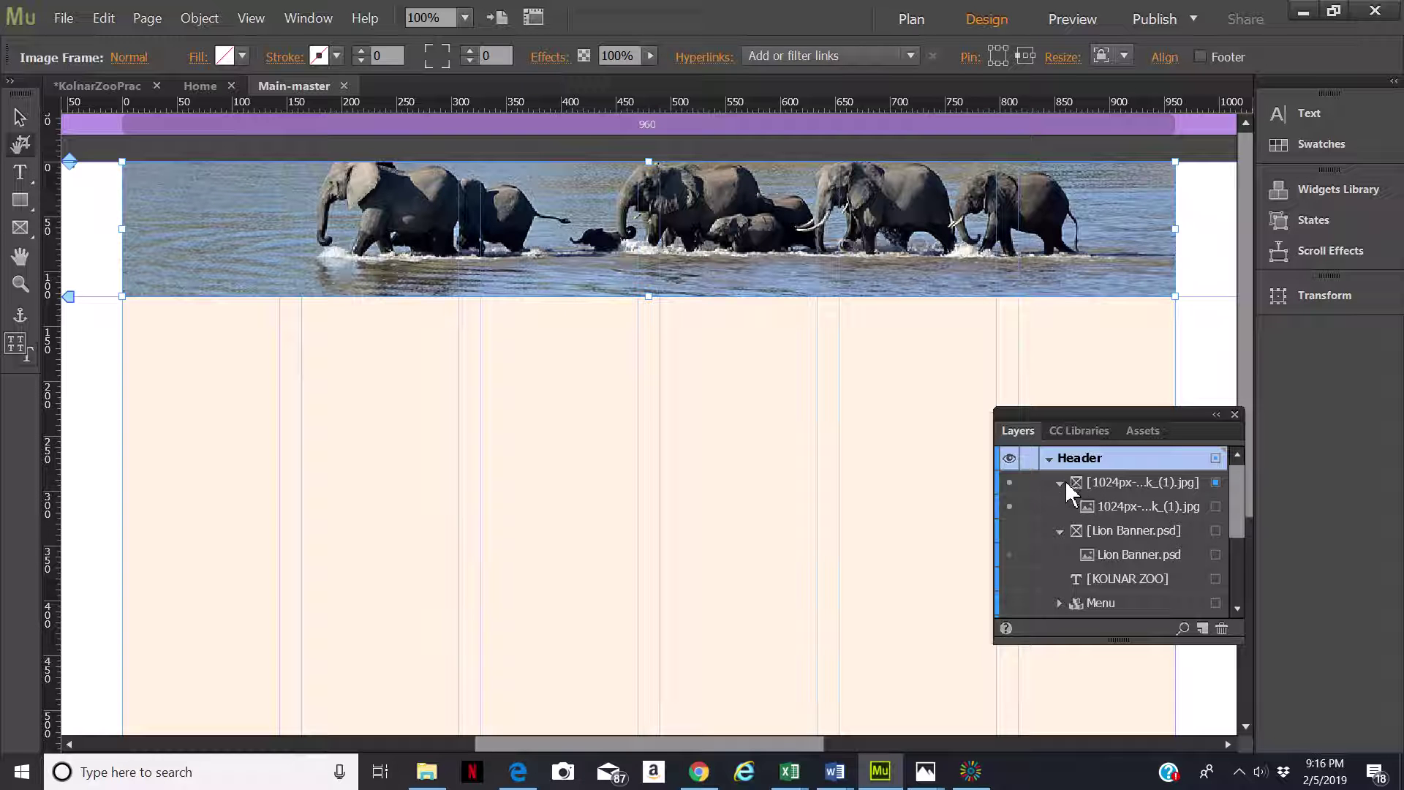
left_click(1109, 517)
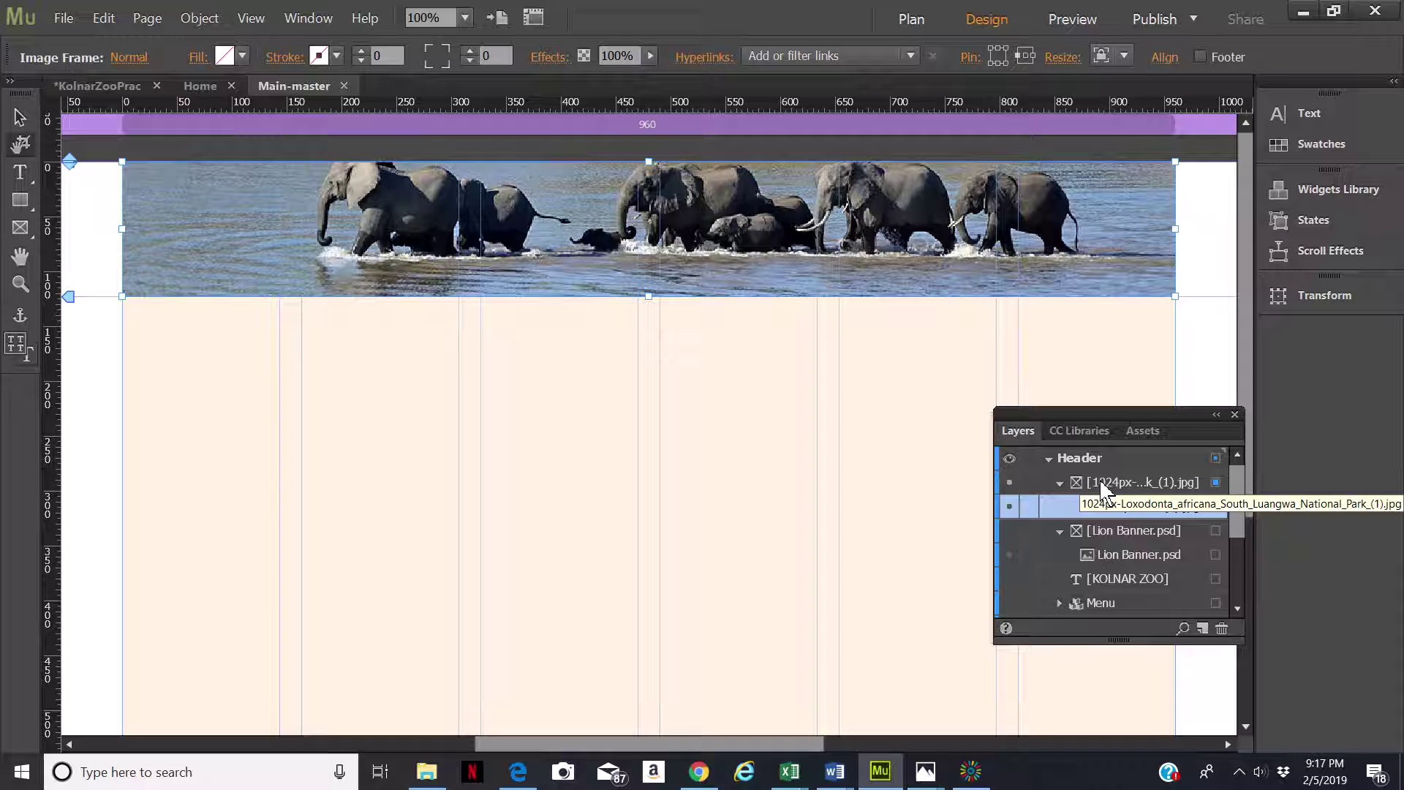
left_click(1099, 481)
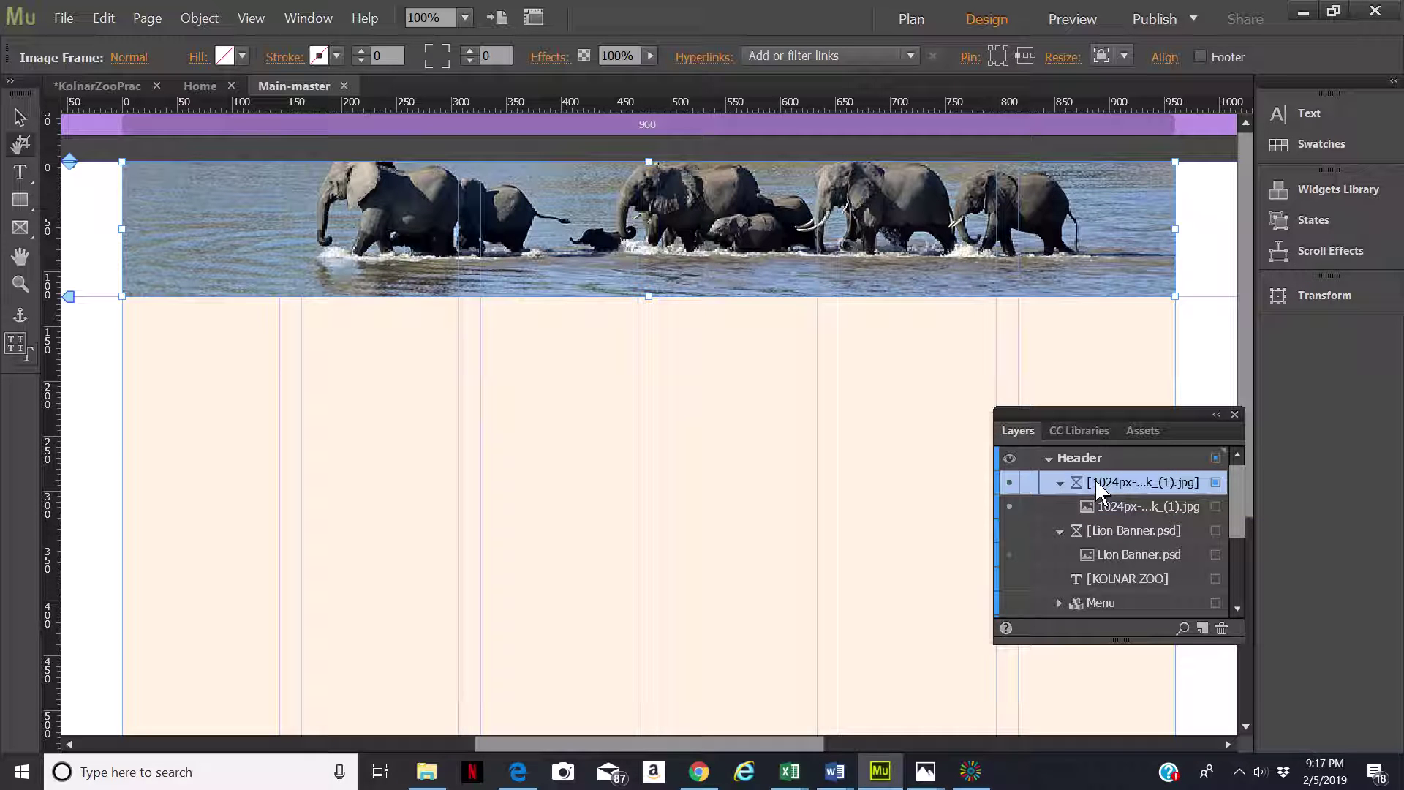
mouse_move(971, 776)
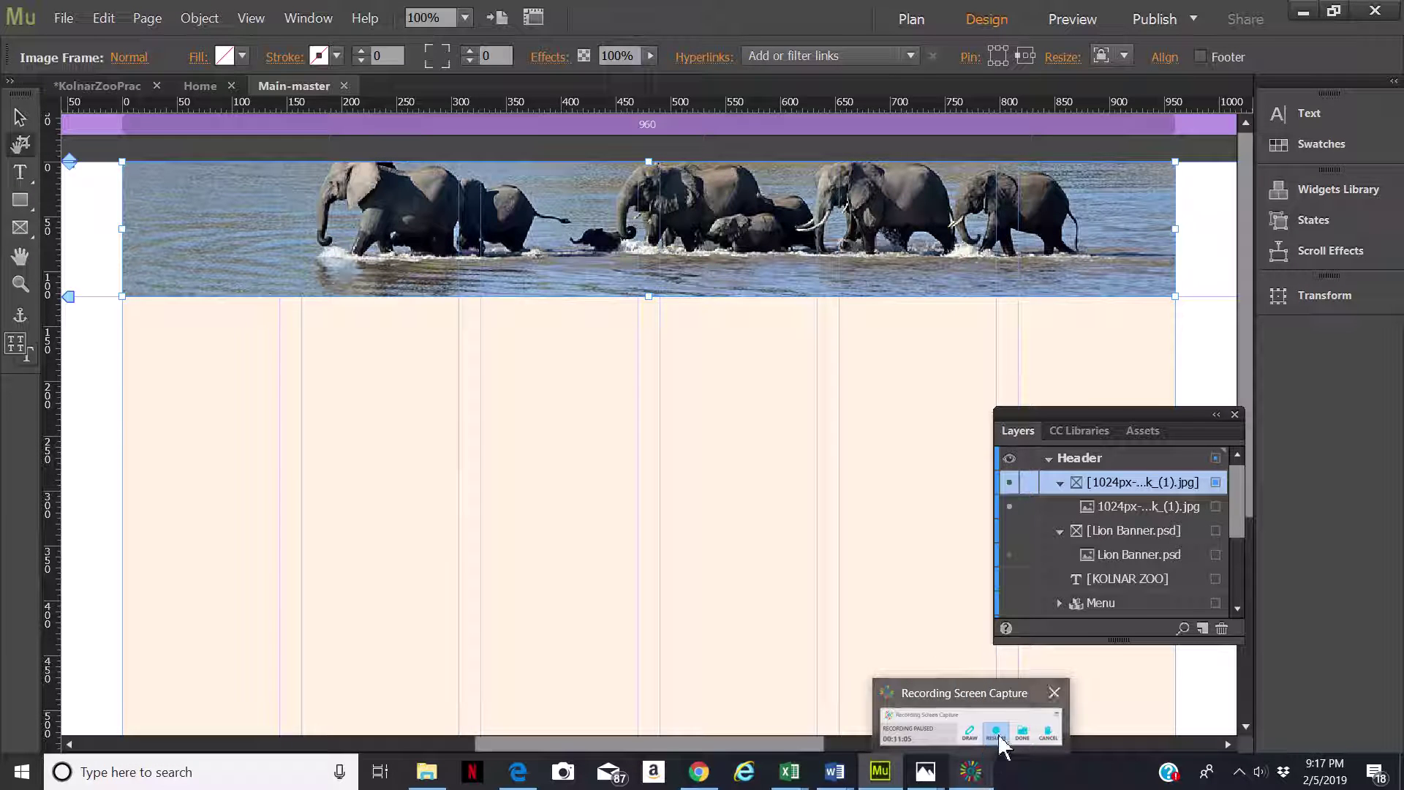
mouse_move(993, 732)
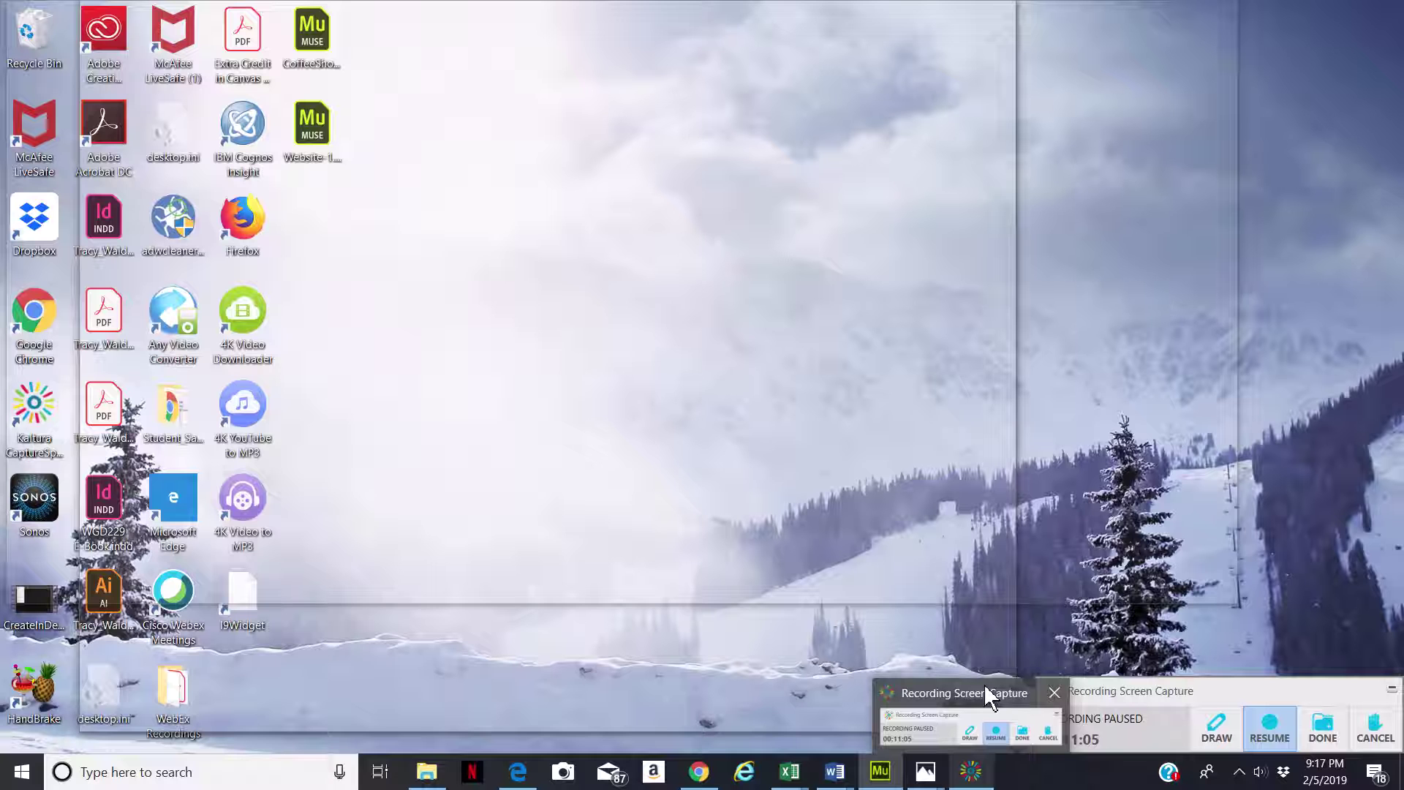